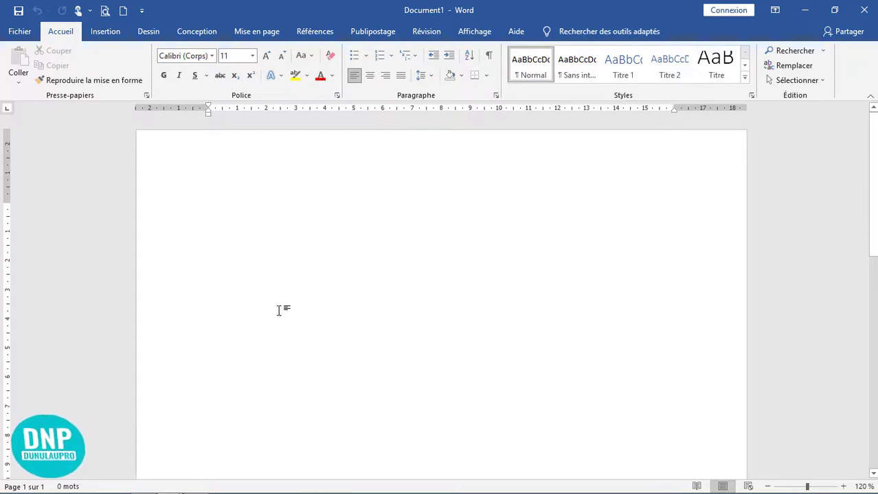
Step: Open the custom margin settings for the document and set the top margin (Haut) to 0,2 cm
click(261, 36)
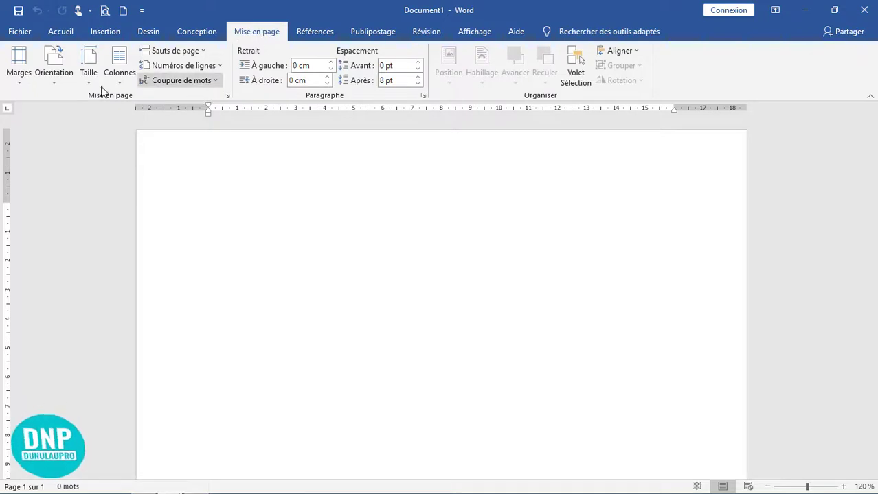
click(19, 77)
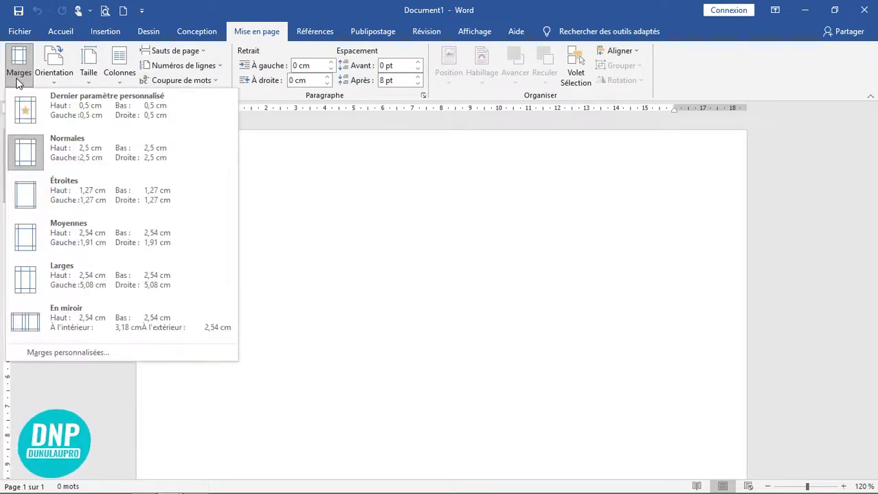
click(92, 353)
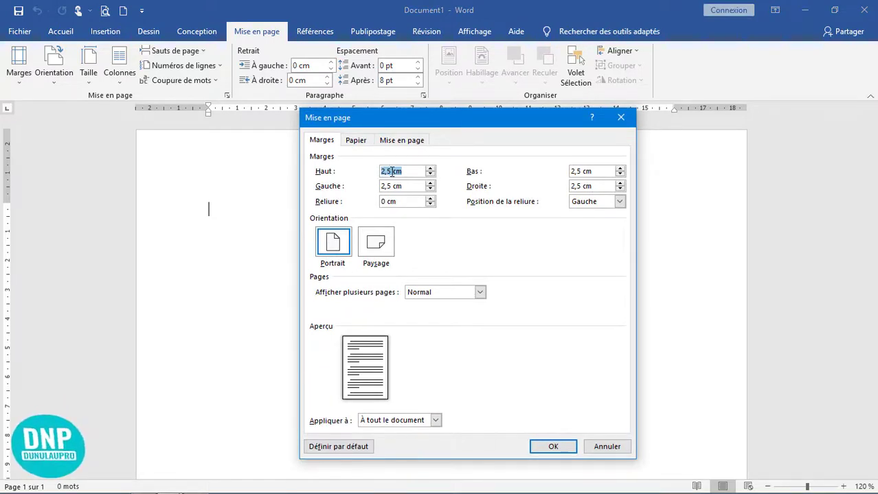
click(430, 175)
click(430, 175)
click(431, 168)
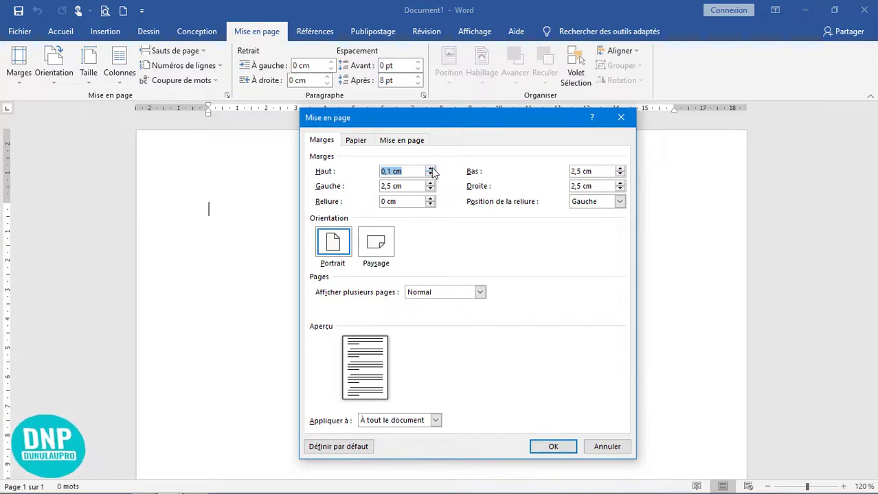
click(431, 168)
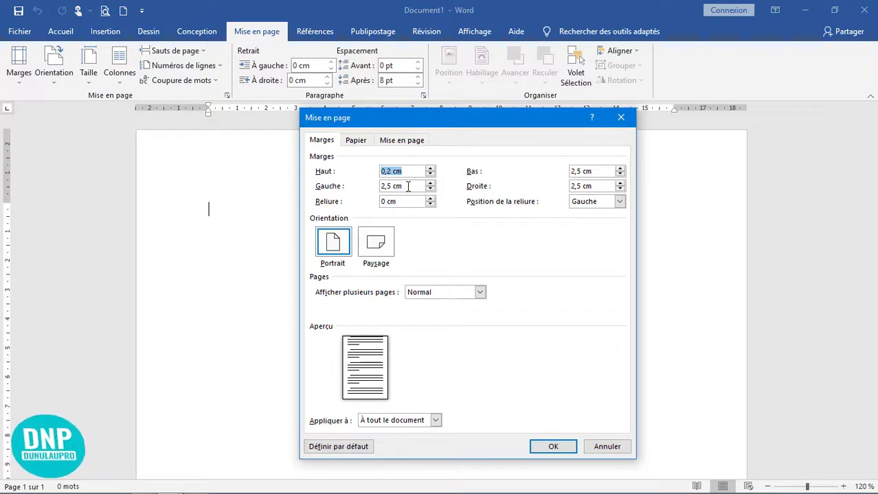
Step: Set the left, bottom and right margins to 0,2 cm and apply the page setup
drag(403, 187, 376, 188)
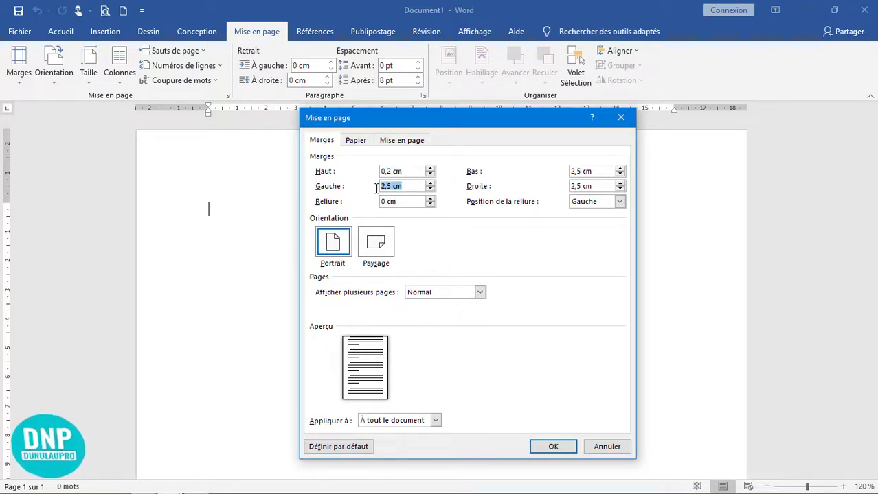
text(0,2)
drag(595, 171, 570, 189)
text(0,20,2 cm)
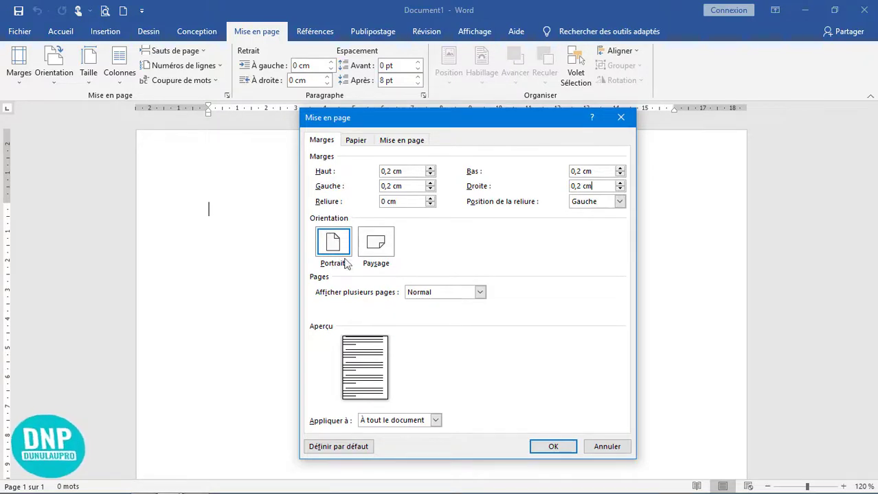
click(561, 447)
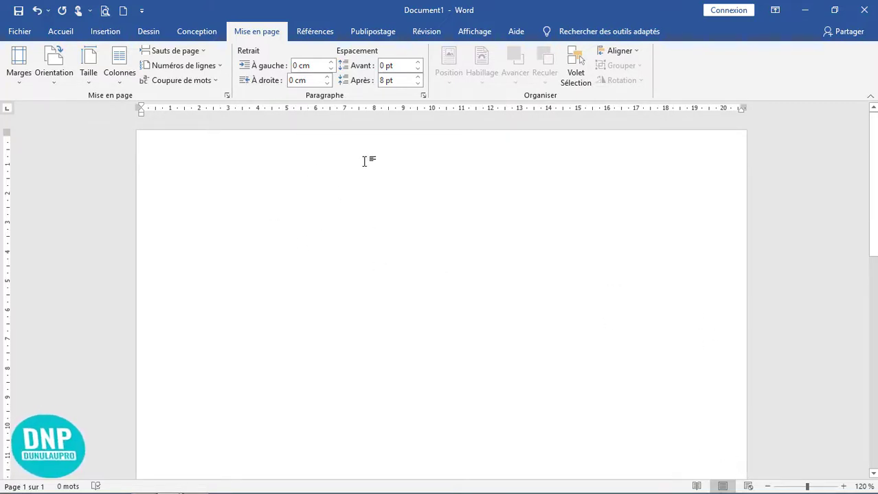
Step: Draw a rectangle about 8,45 cm wide and 11,71 cm high in the page's upper-left corner
click(483, 33)
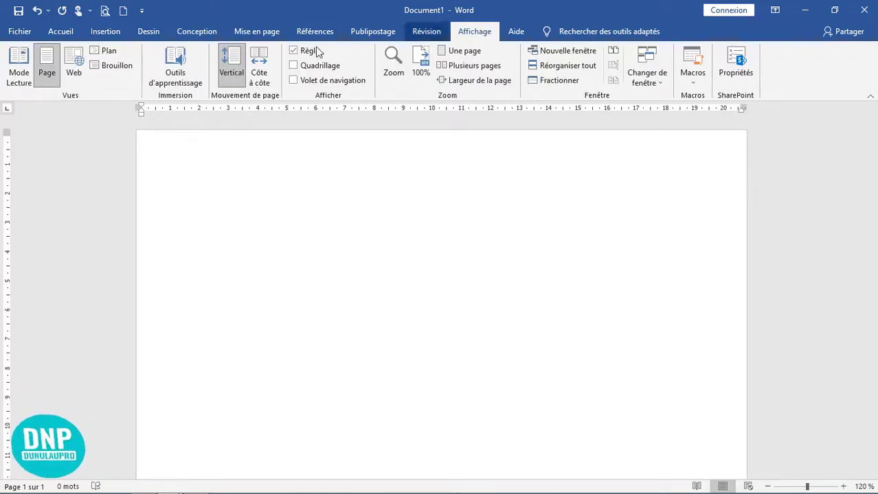
click(470, 54)
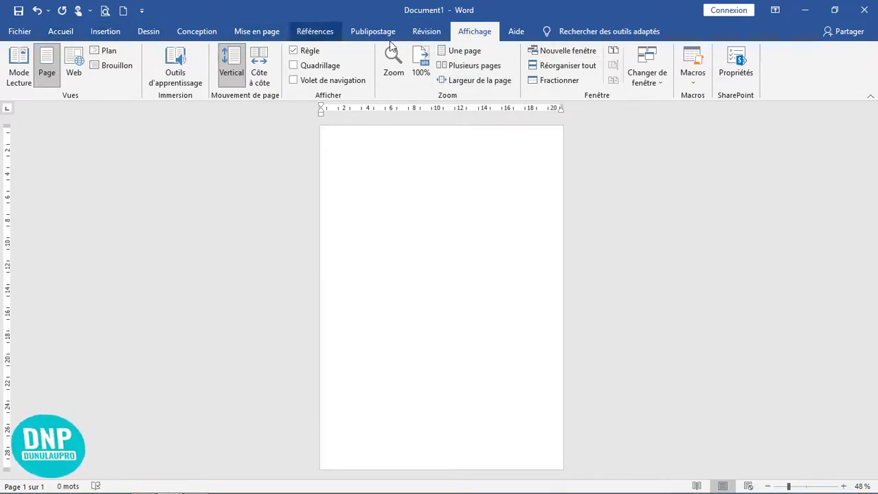
click(48, 61)
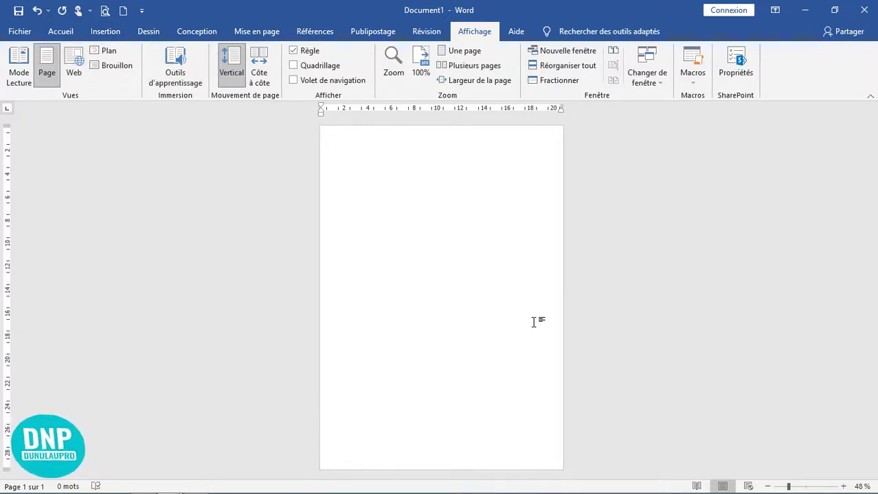
scroll(533, 322, up, 7)
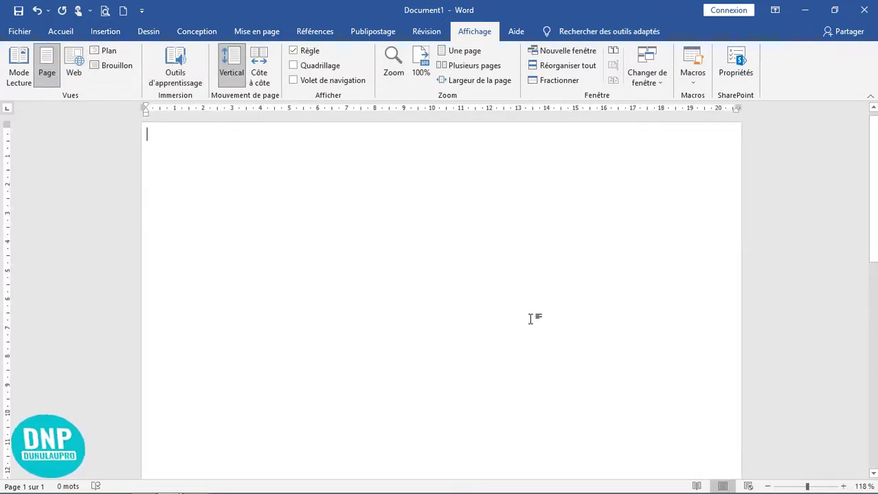
click(106, 33)
click(199, 53)
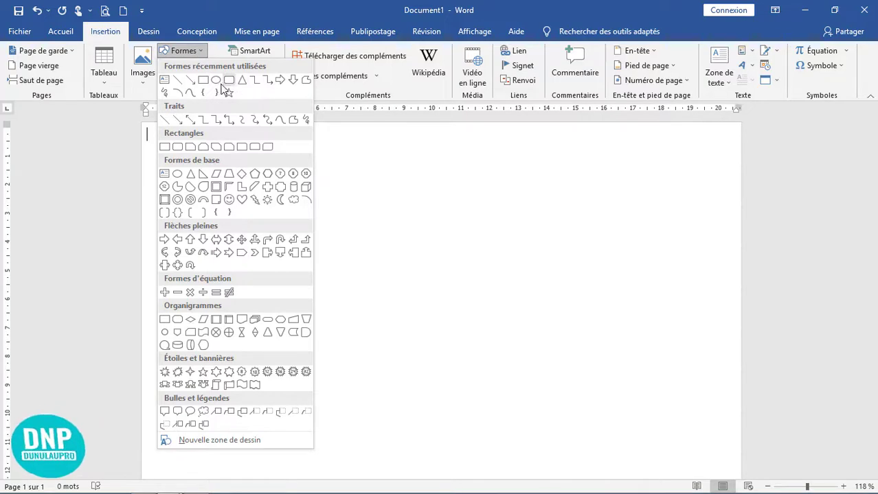
click(203, 81)
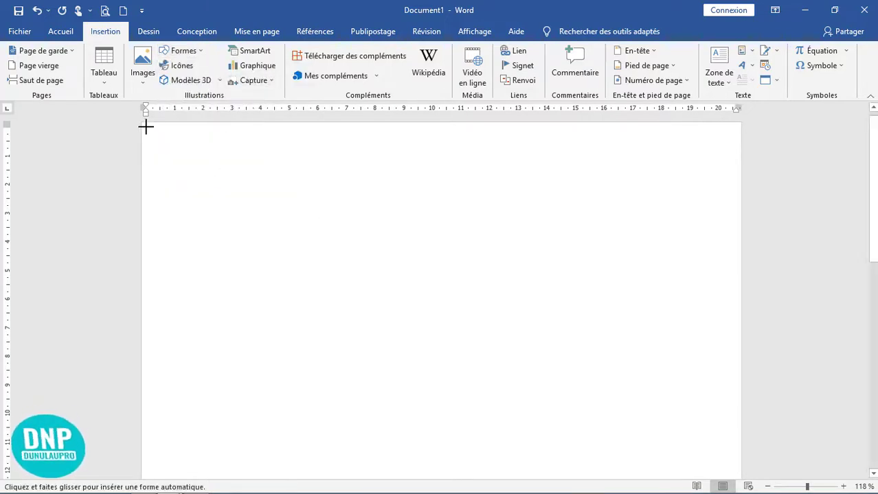
drag(146, 125, 388, 461)
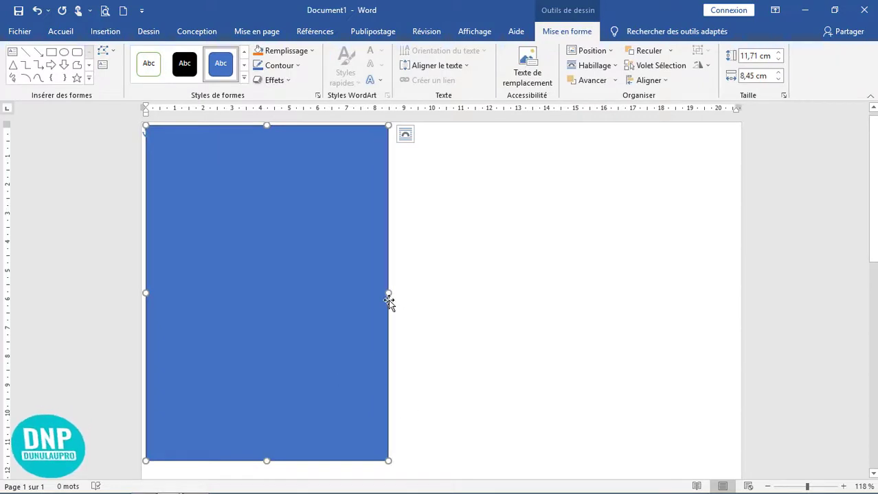
Step: Resize the blue rectangle to about 7,57 cm wide and 11,76 cm high
drag(388, 291, 379, 291)
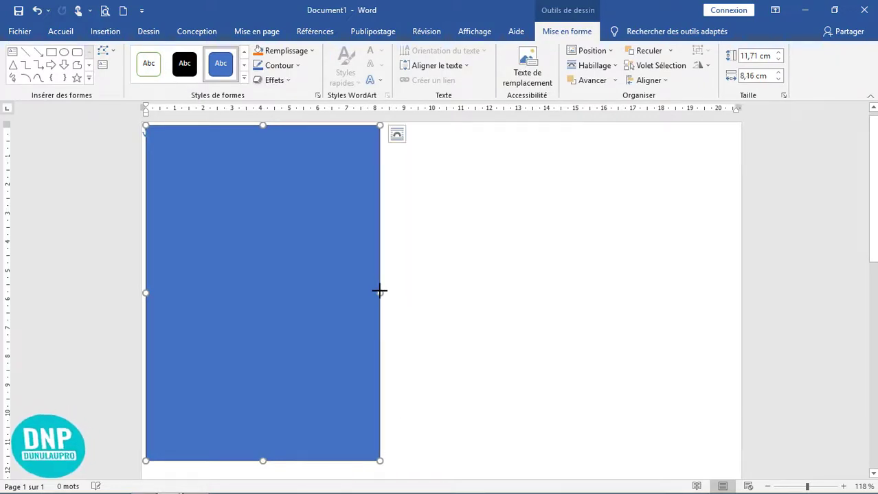
mouse_move(263, 461)
mouse_down()
mouse_move(271, 423)
mouse_move(270, 449)
mouse_up()
drag(264, 434, 265, 466)
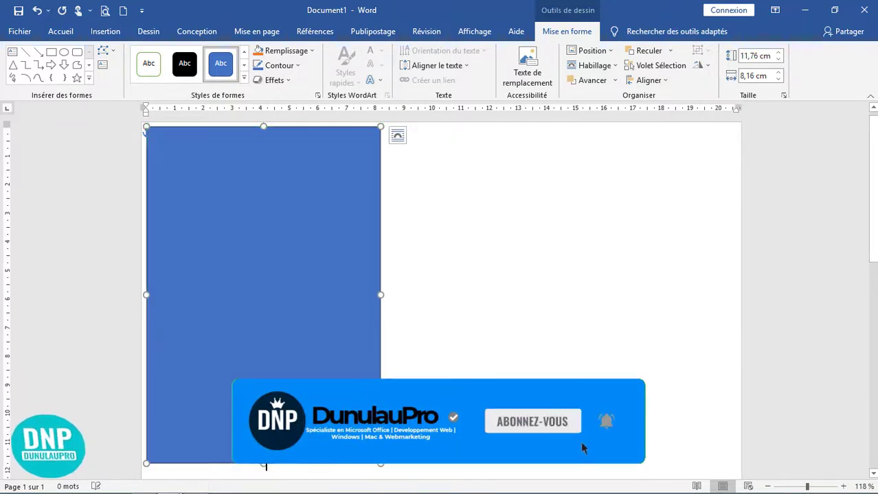
drag(379, 295, 363, 295)
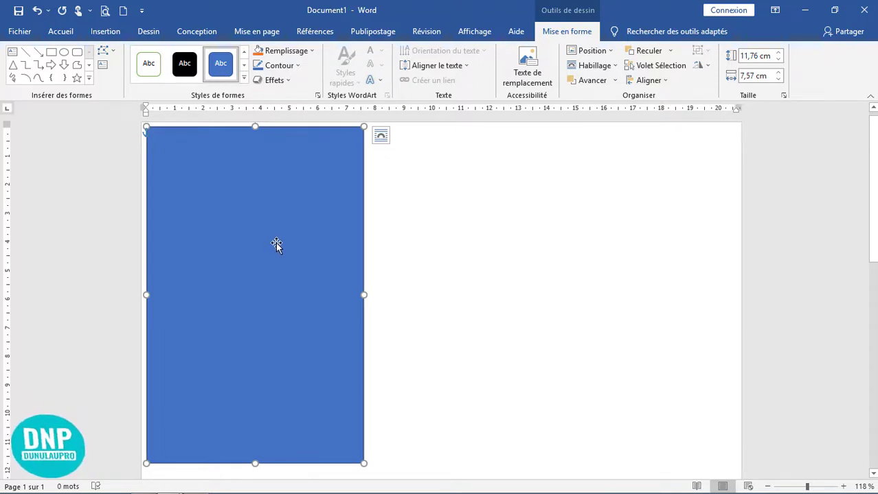
Step: Remove the rectangle's outline and fill it with black
click(294, 67)
click(288, 181)
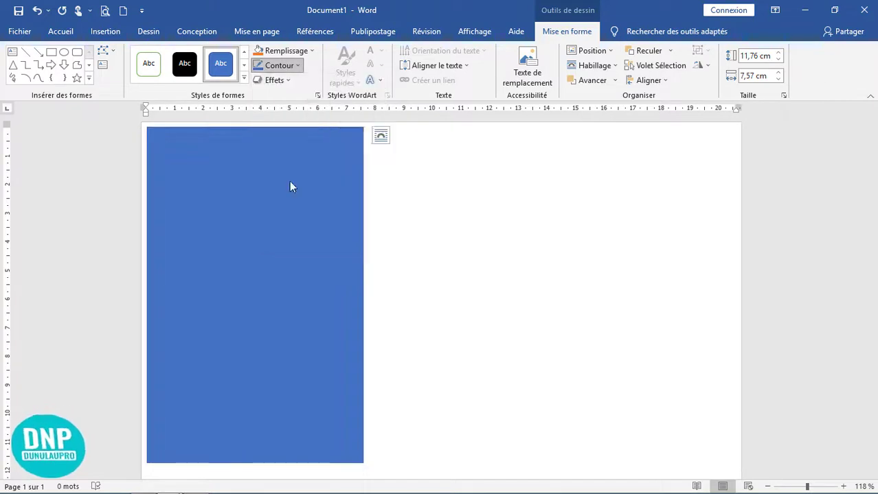
click(309, 52)
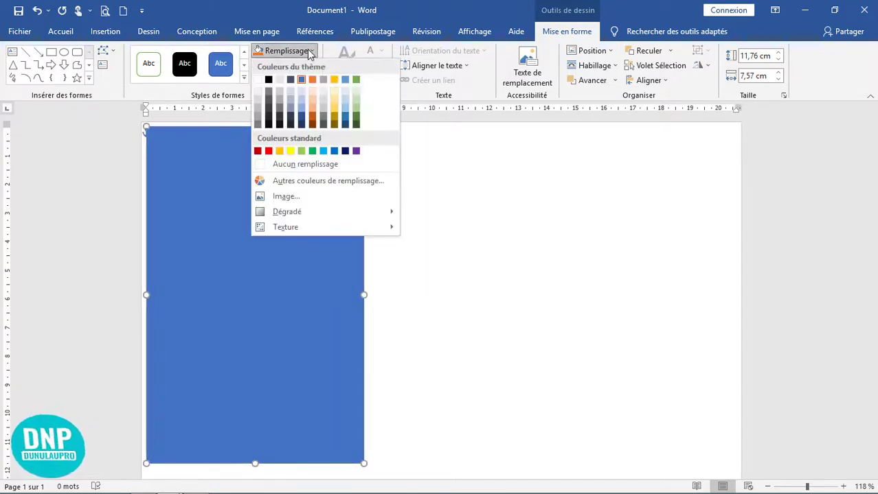
click(268, 80)
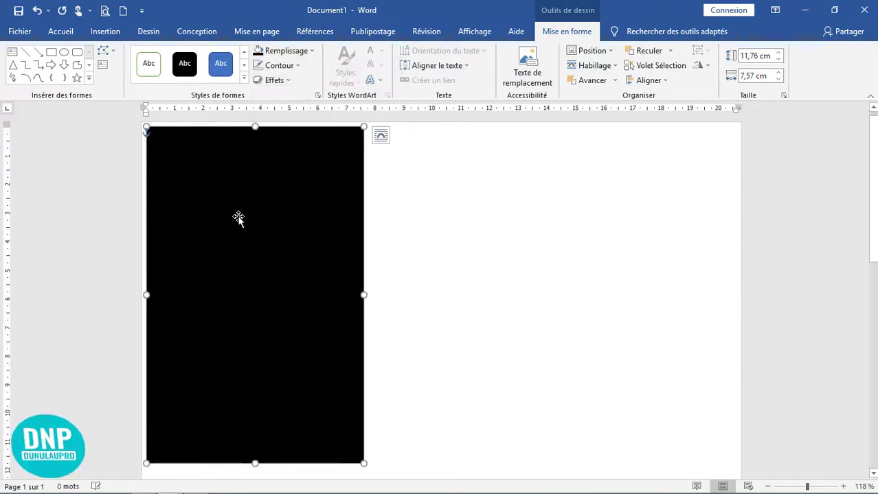
Step: Move the black rectangle flush against the upper and left edges of the page
drag(229, 206, 225, 202)
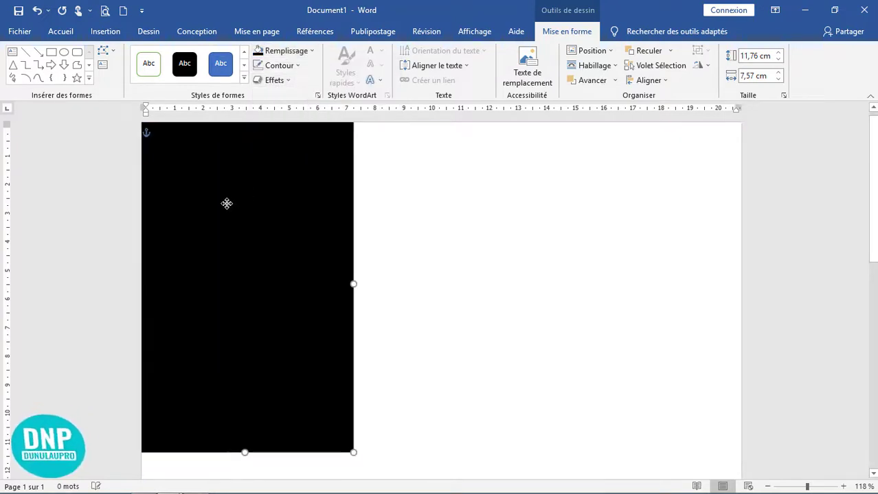
drag(293, 265, 304, 269)
scroll(505, 281, up, 1)
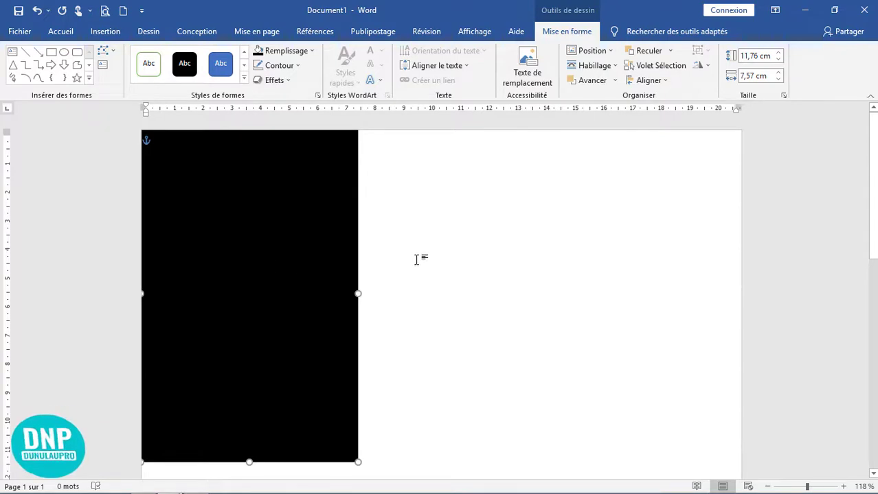
ctrl+scroll(583, 275, up, 5)
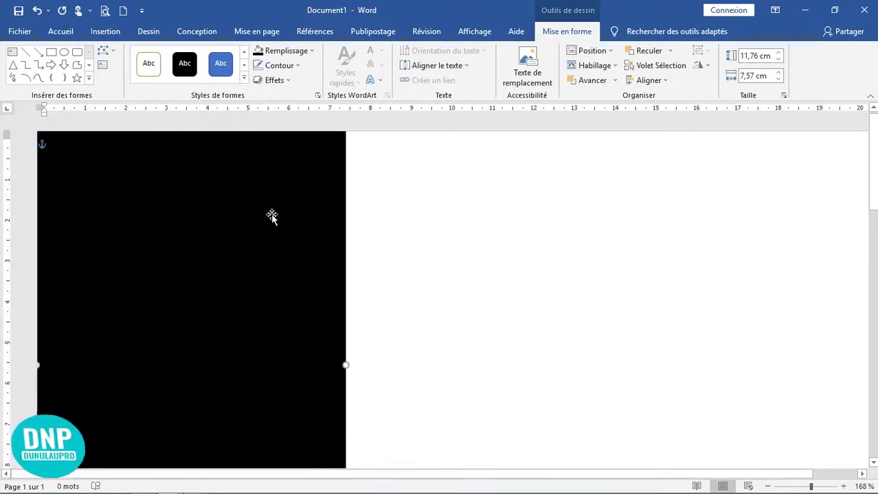
click(445, 195)
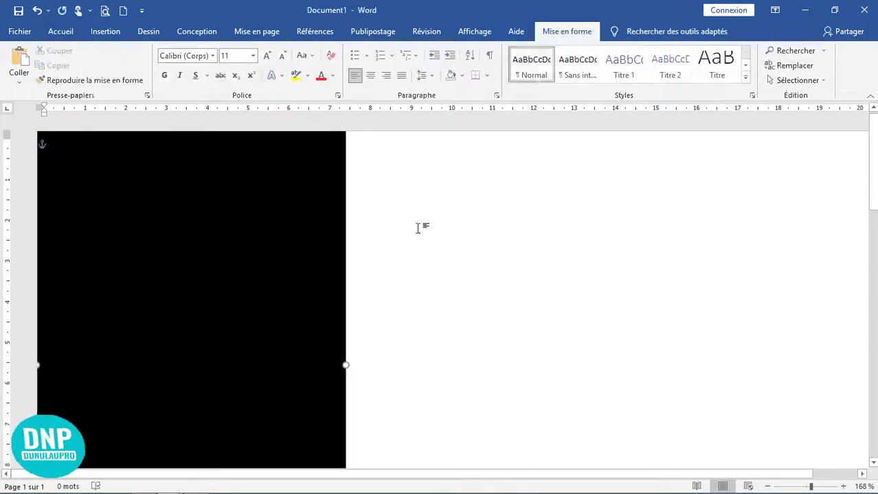
Step: Duplicate the black rectangle directly beside the original and widen the copy to the page's right edge
ctrl+scroll(421, 223, down, 7)
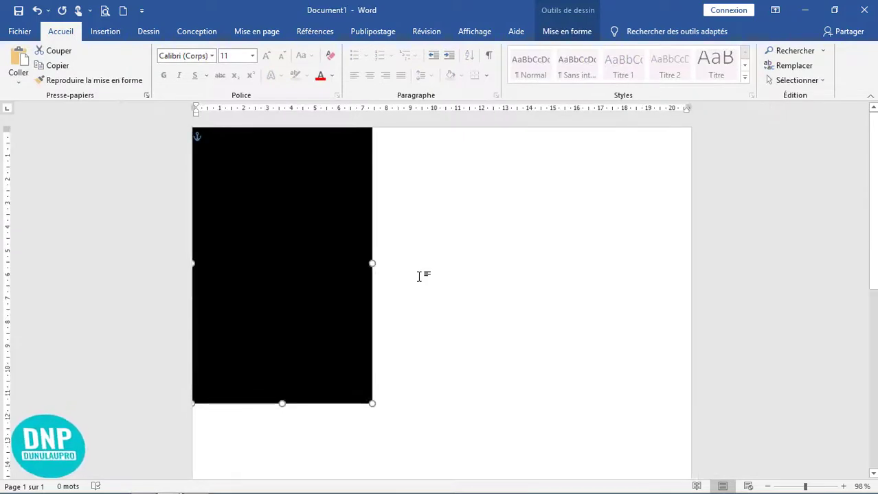
ctrl+scroll(418, 276, down, 2)
ctrl+drag(330, 261, 472, 257)
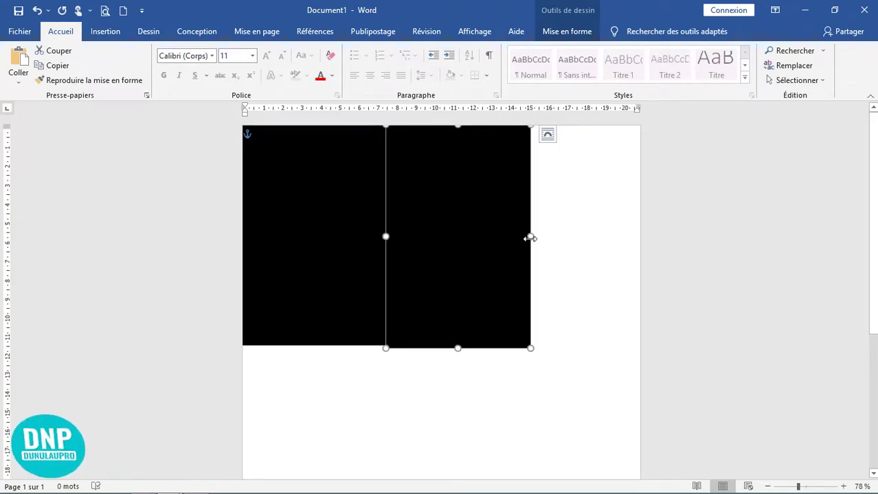
drag(530, 238, 657, 232)
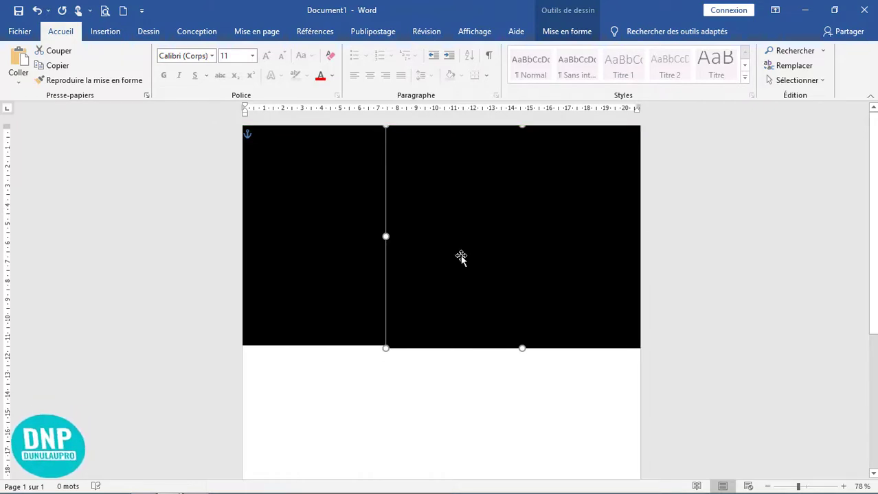
Step: Nudge the wider rectangle left against the first and shorten it to about 11,63 cm so their lower edges align
key(Left)
key(Left)
key(Left)
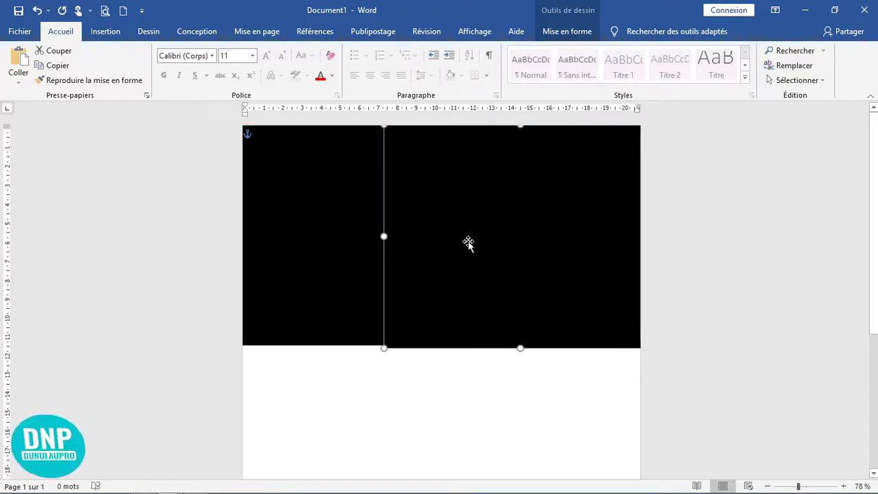
scroll(499, 393, up, 7)
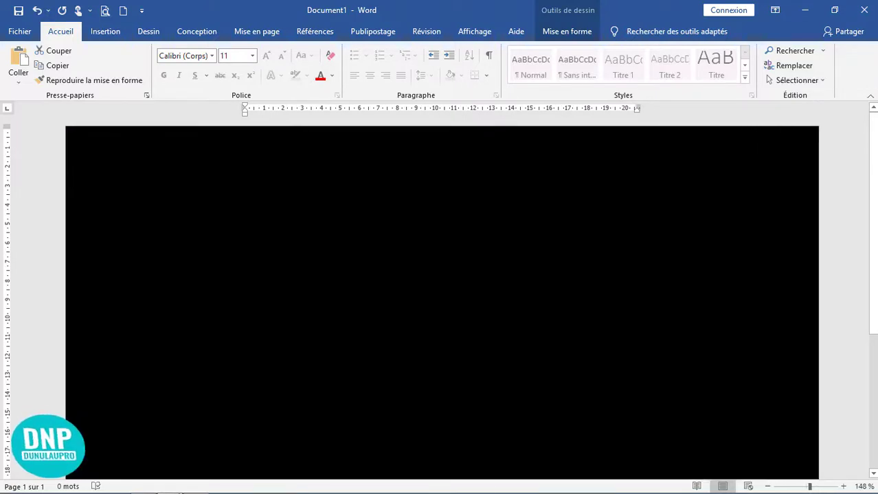
scroll(604, 288, down, 3)
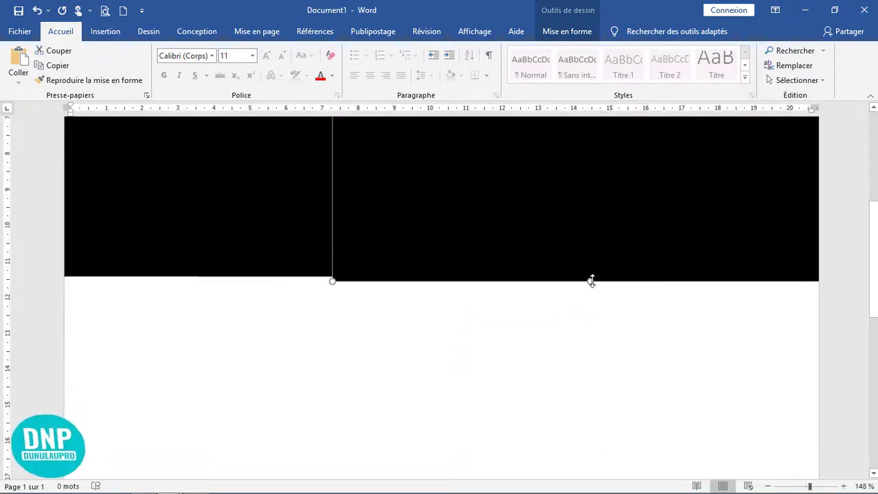
drag(590, 282, 512, 347)
click(465, 345)
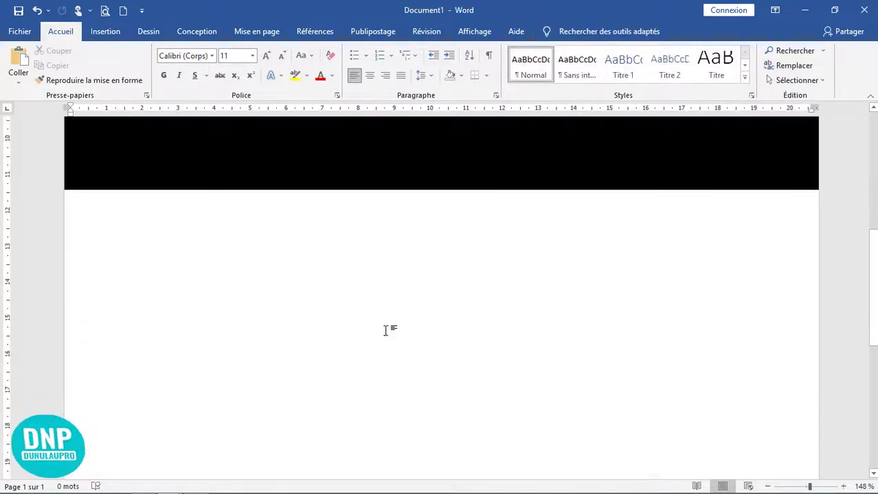
Step: Fill the wider of the two upper rectangles with the standard dark red
scroll(459, 304, up, 5)
click(265, 330)
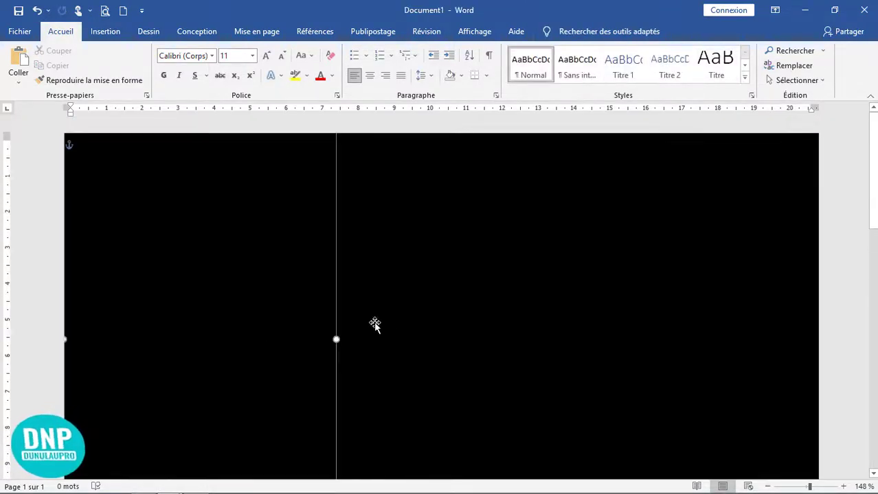
click(512, 315)
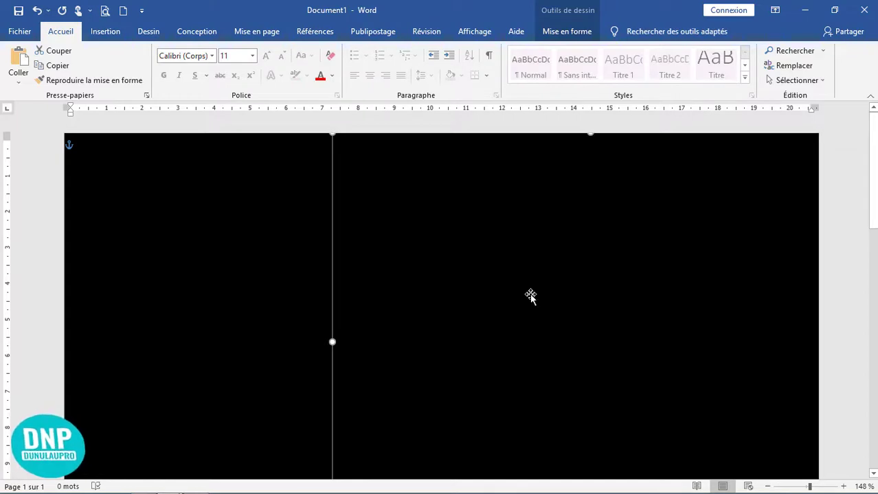
double_click(530, 295)
click(306, 51)
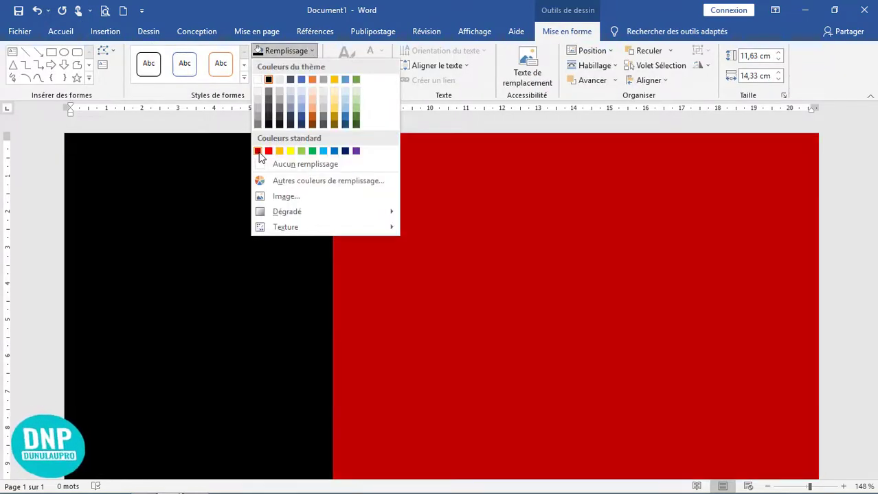
click(259, 152)
scroll(541, 263, down, 5)
click(258, 220)
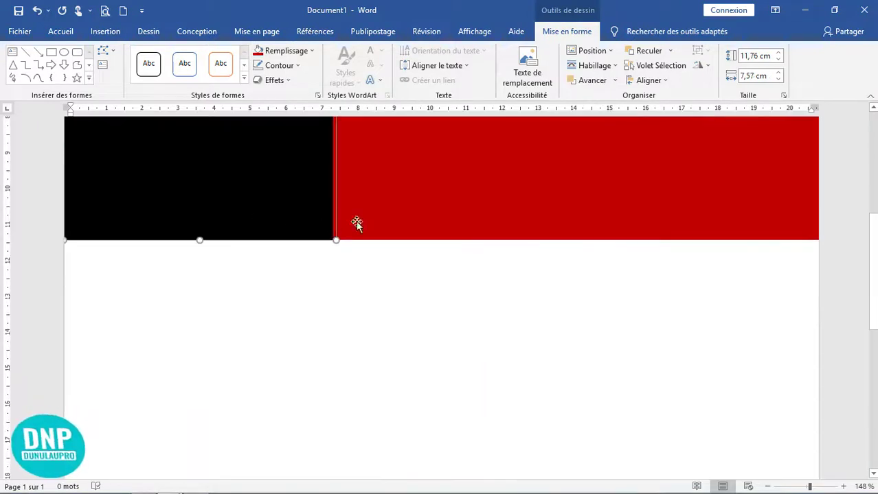
click(533, 231)
Step: Add empty paragraphs below the rectangles until the document runs onto a second page
scroll(439, 340, down, 3)
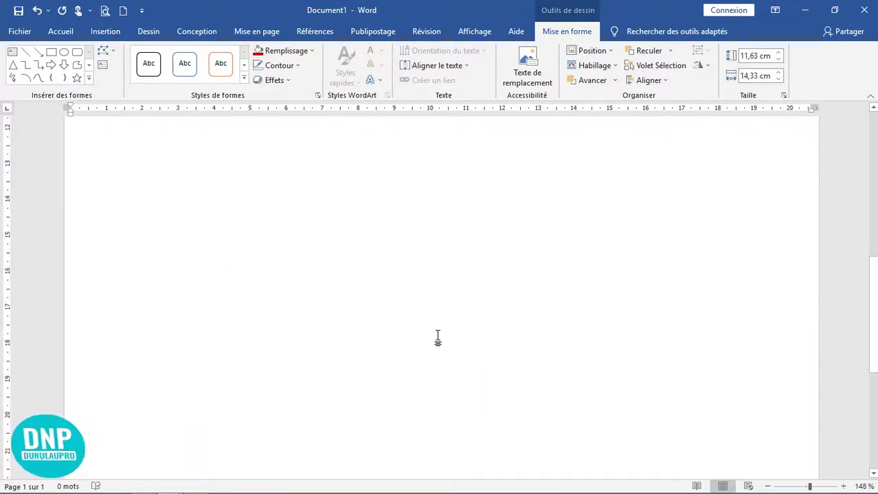
scroll(392, 326, up, 4)
scroll(416, 329, down, 3)
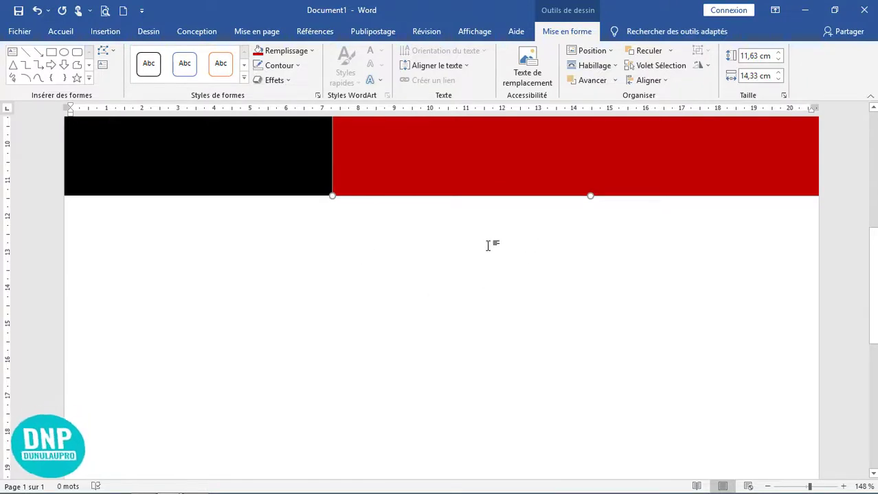
scroll(357, 303, down, 10)
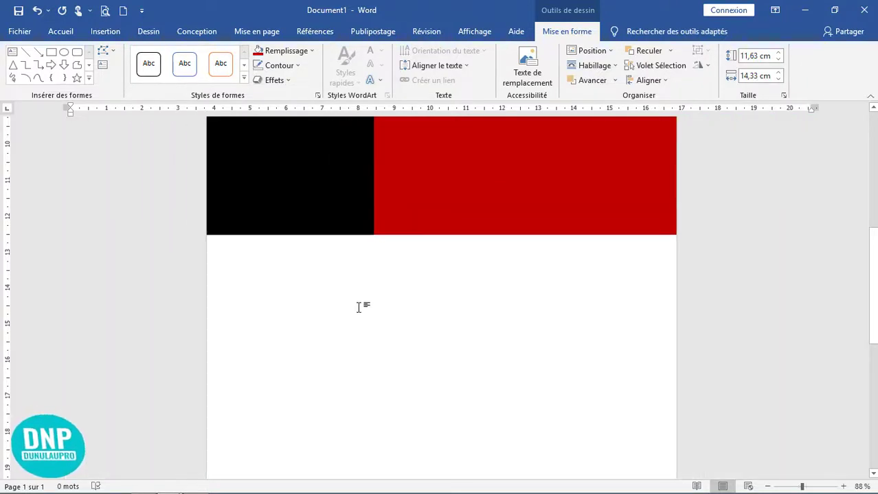
click(431, 330)
double_click(430, 330)
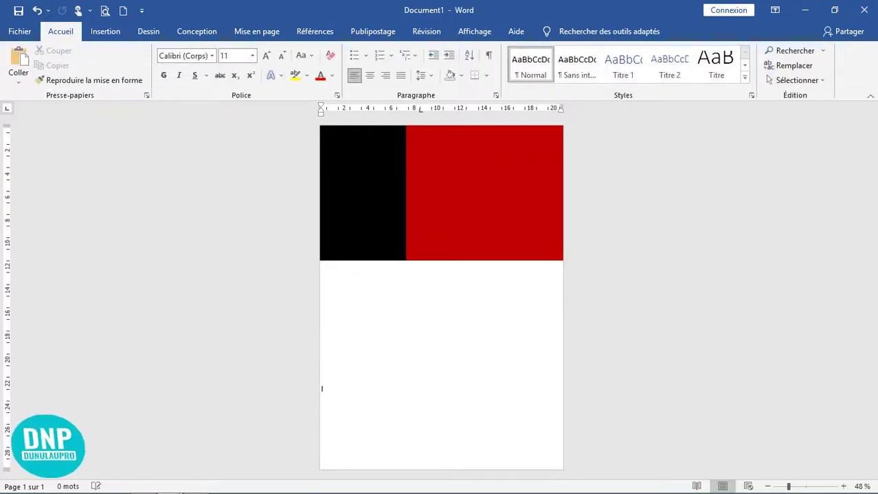
key(Return)
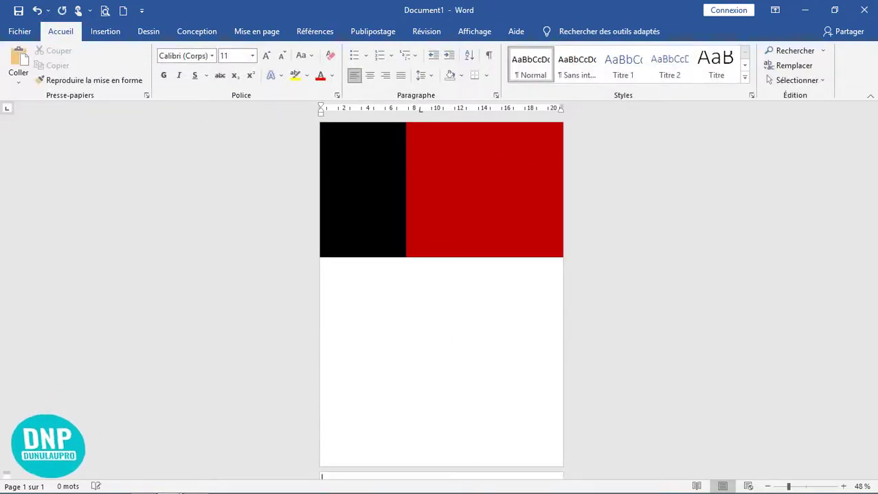
scroll(477, 301, up, 1)
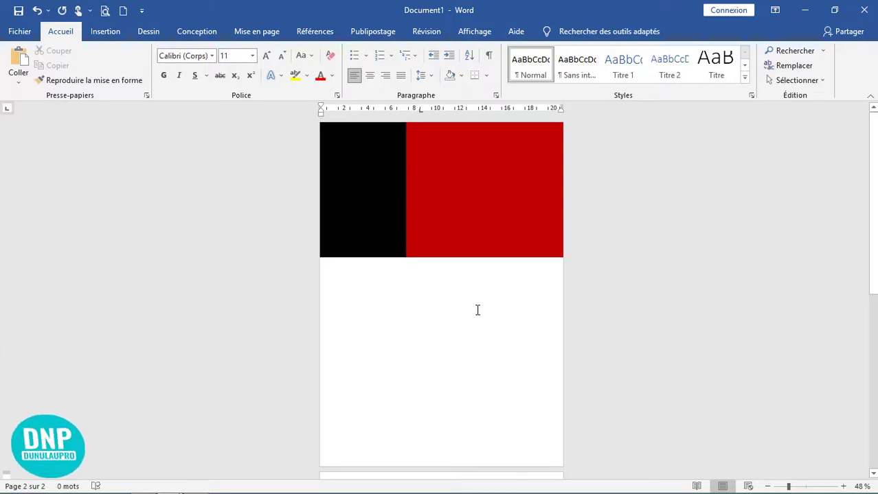
Step: Place two copies of the black rectangle side by side beneath the upper pair, together spanning the full page width
click(366, 239)
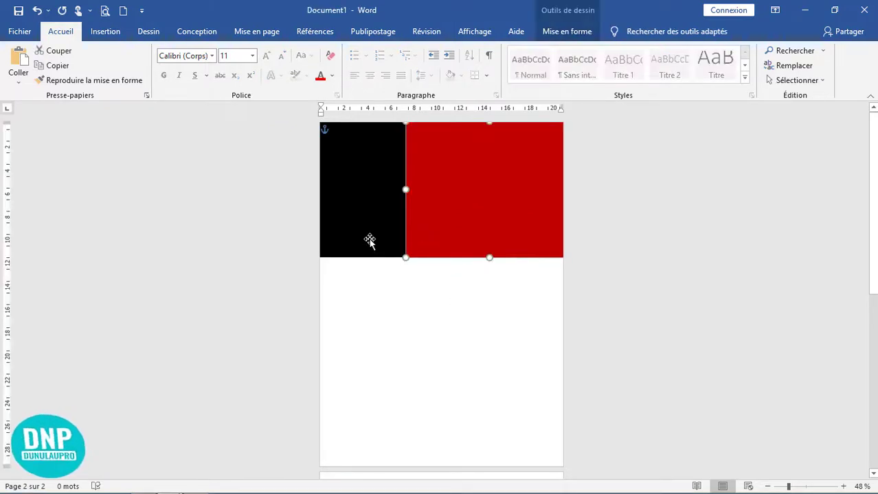
click(412, 318)
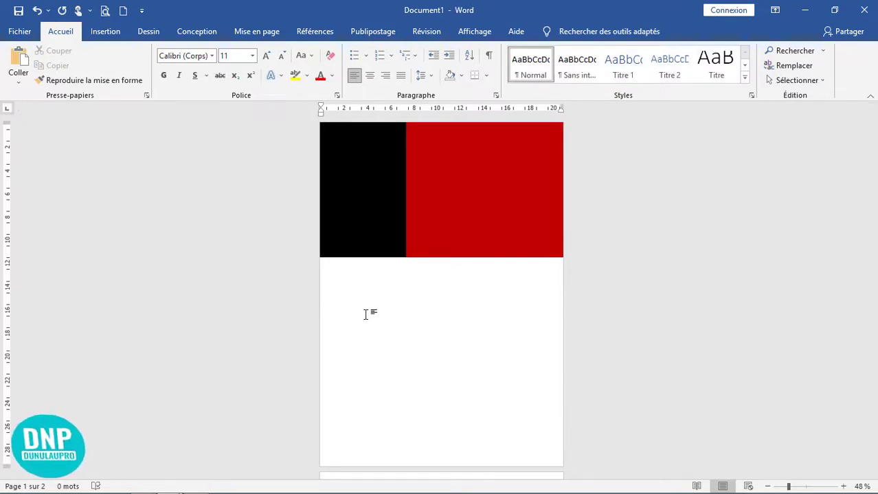
click(360, 225)
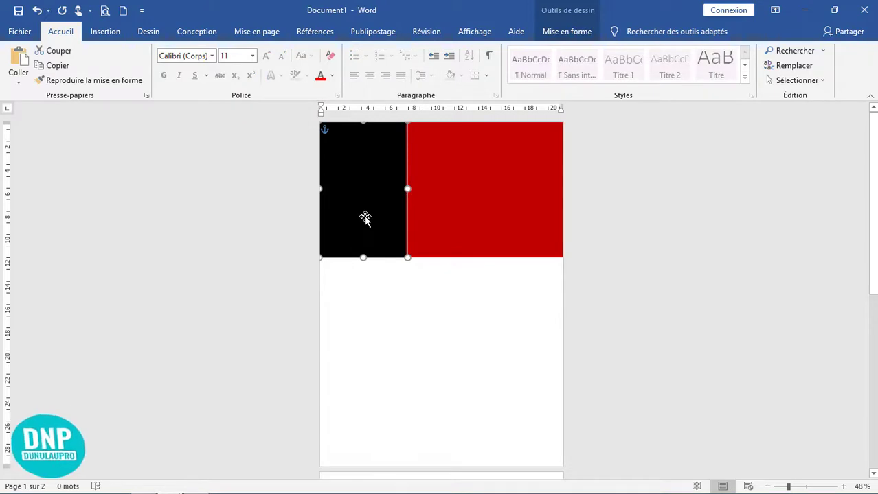
drag(366, 204, 462, 327)
drag(461, 325, 524, 336)
click(436, 364)
click(425, 451)
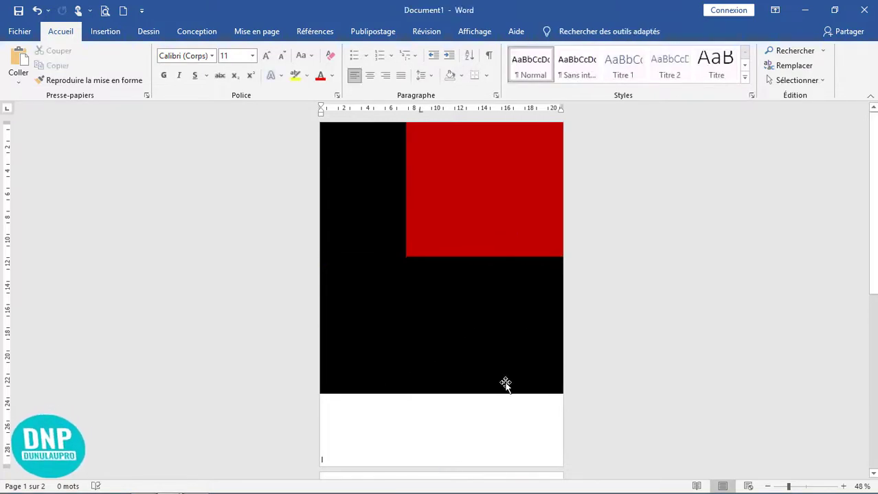
Step: Extend both lower black rectangles down to the bottom edge of the first page
click(505, 382)
scroll(480, 422, down, 3)
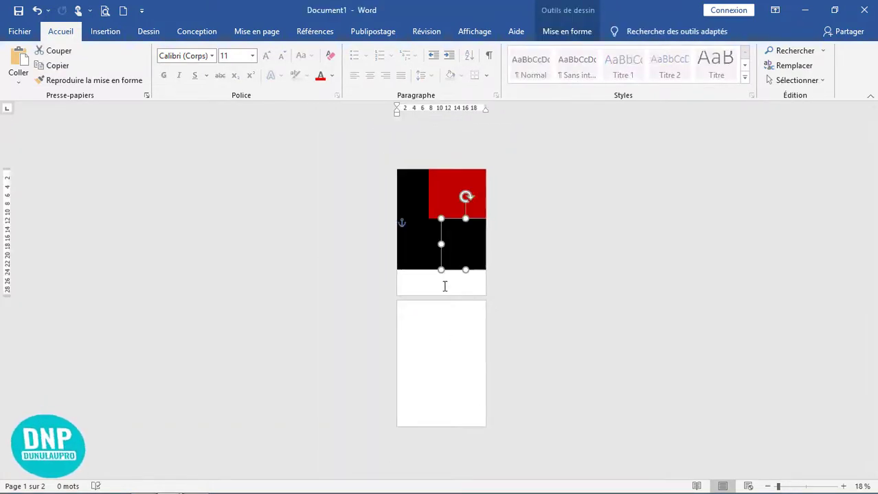
click(422, 260)
drag(419, 271, 422, 297)
click(465, 256)
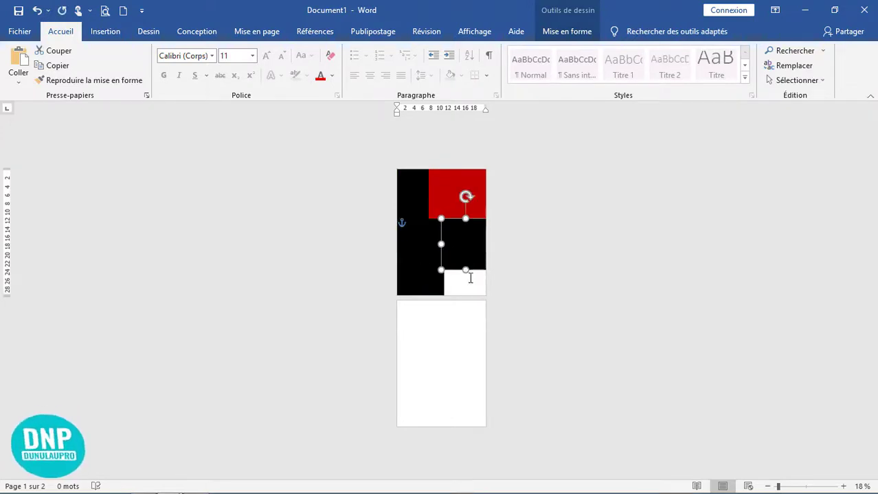
drag(465, 270, 467, 296)
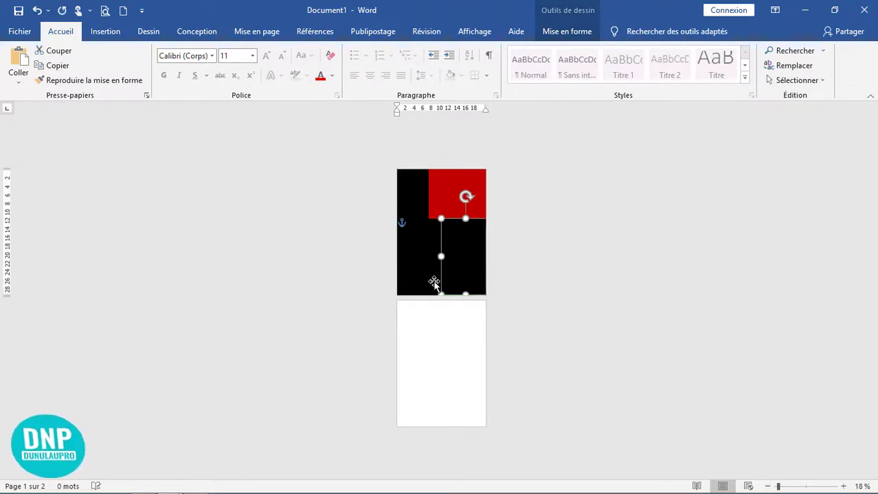
click(455, 362)
Step: Delete the lower black rectangle on the right half of the page
ctrl+scroll(455, 362, up, 8)
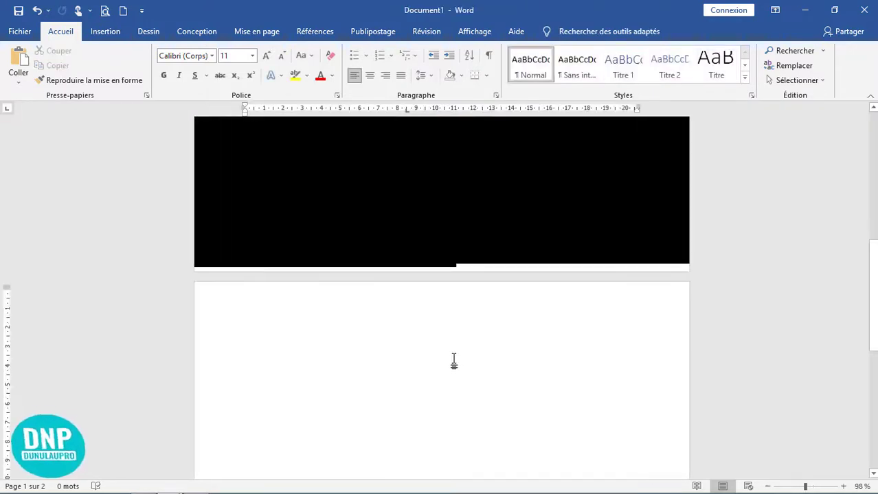
scroll(442, 335, up, 10)
click(524, 345)
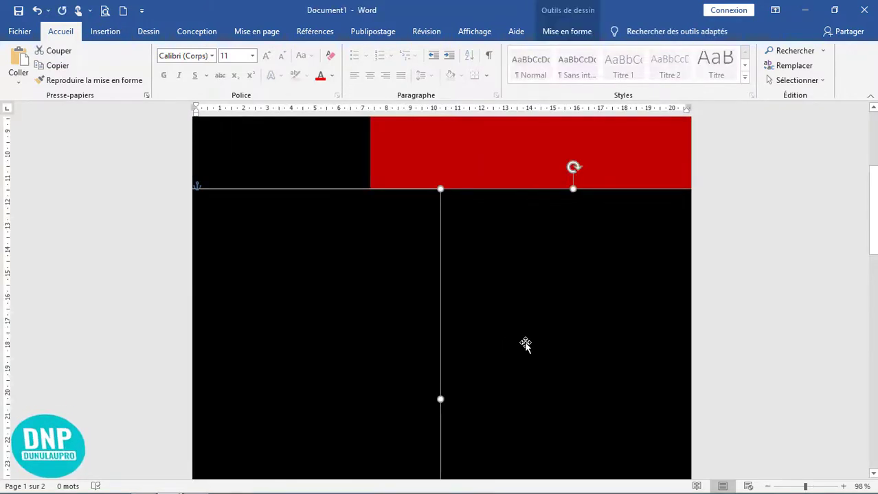
key(Delete)
Step: Narrow the remaining lower rectangle to 10,75 cm and duplicate it beside itself against the page's right edge
click(329, 308)
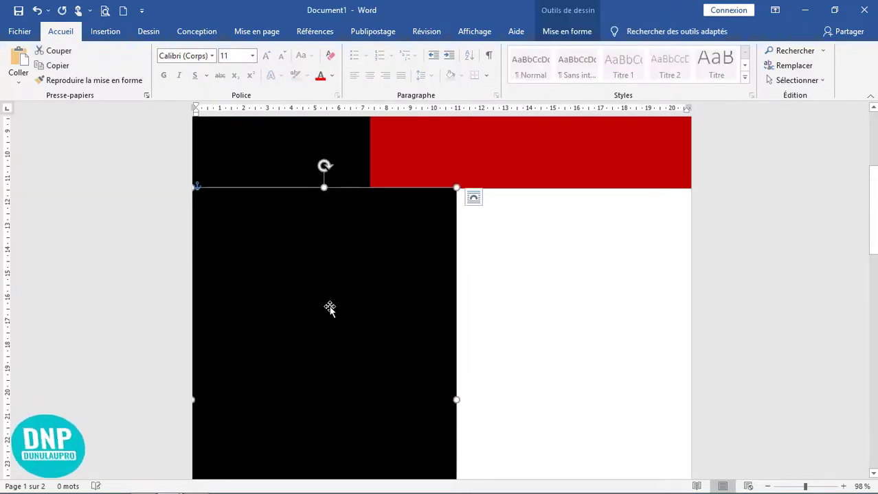
click(523, 299)
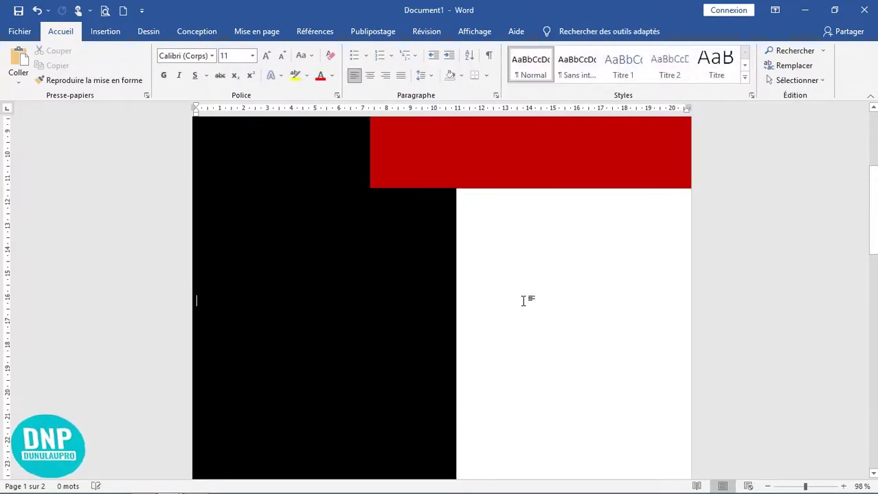
click(510, 175)
click(414, 256)
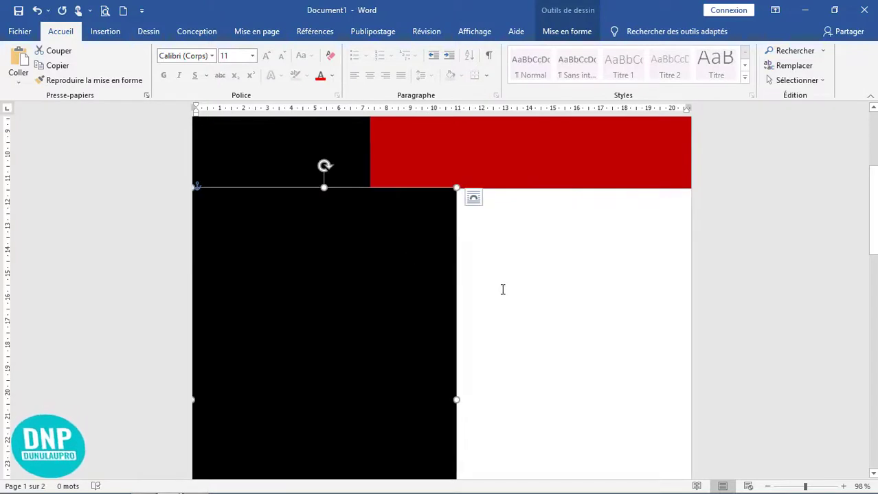
double_click(404, 331)
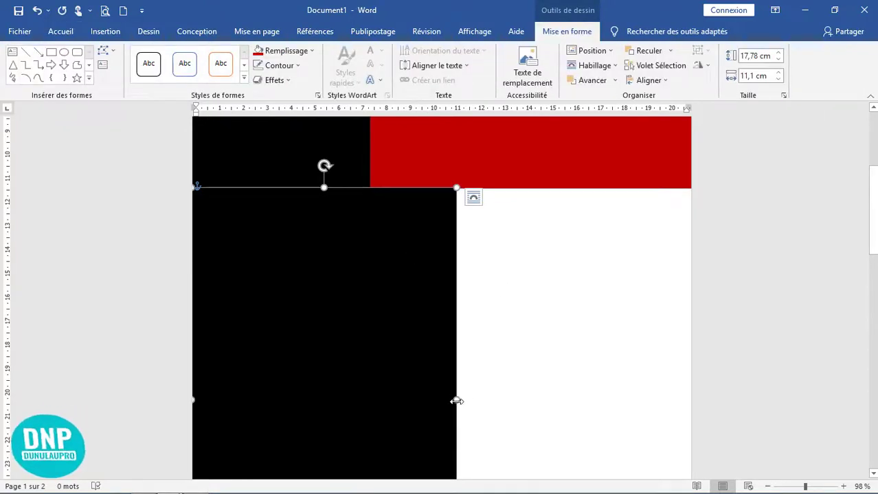
drag(457, 401, 448, 401)
drag(386, 349, 584, 347)
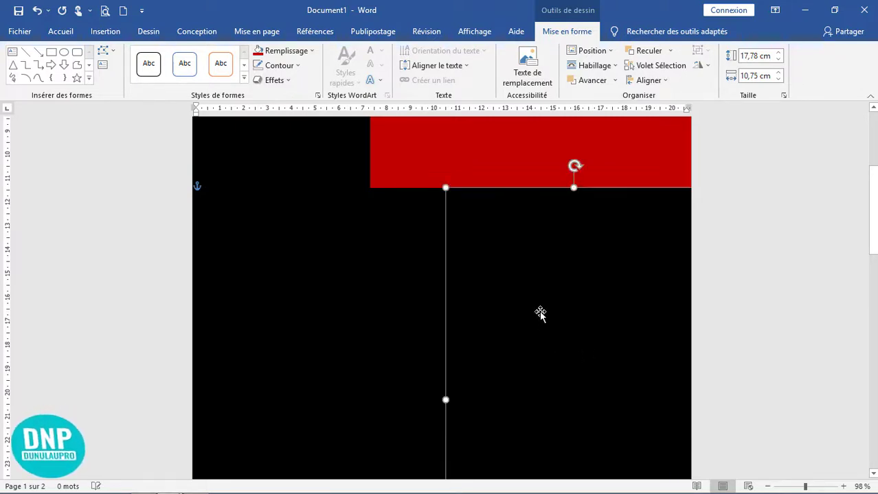
Step: Fill the lower-left rectangle with a very dark grey from the black theme shades
click(363, 260)
click(527, 262)
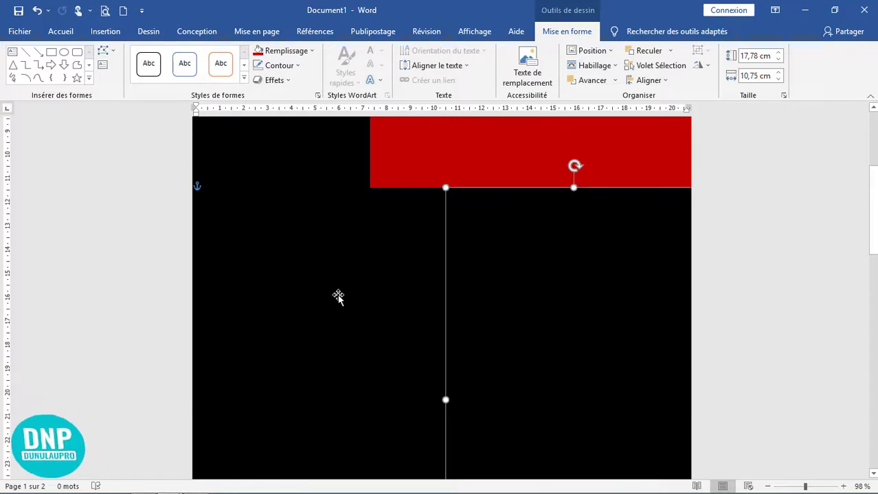
click(364, 279)
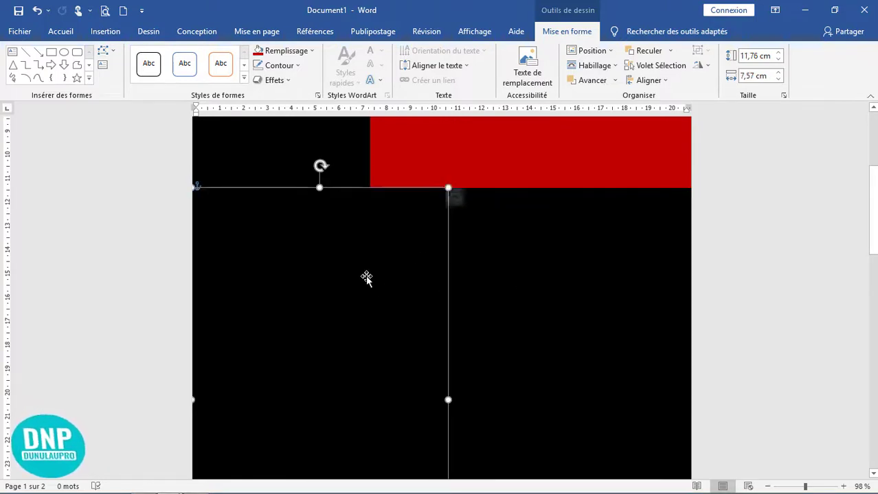
click(305, 52)
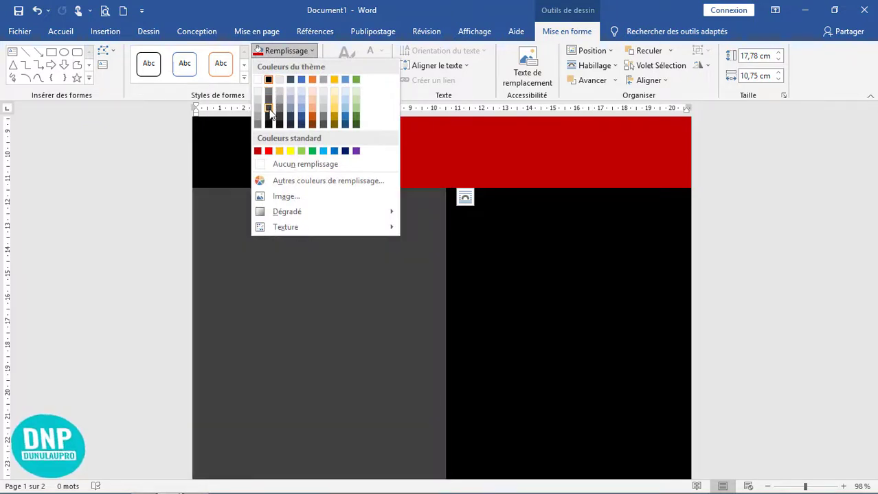
click(270, 120)
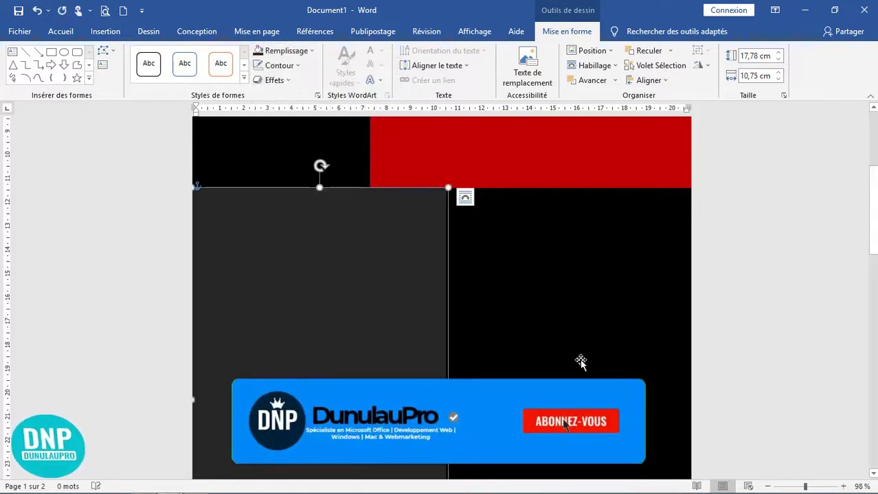
Step: Look over the arrangement of the four coloured rectangles along the whole page
click(580, 361)
scroll(401, 300, up, 5)
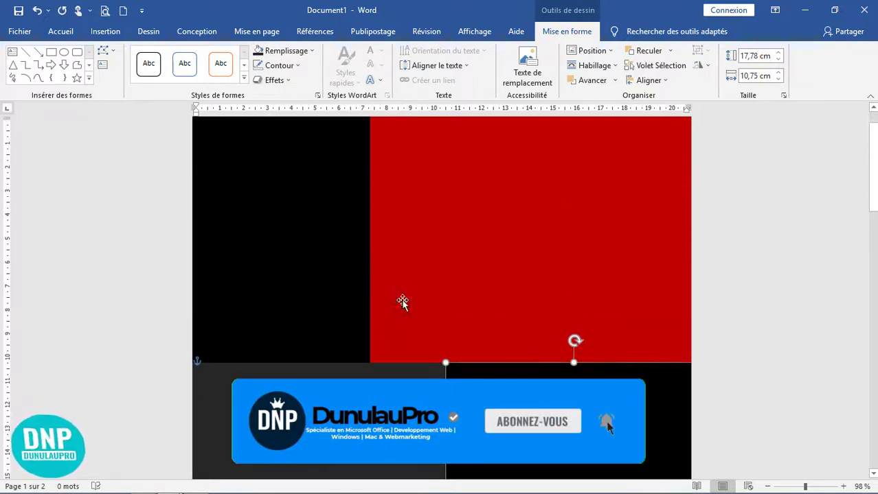
click(725, 310)
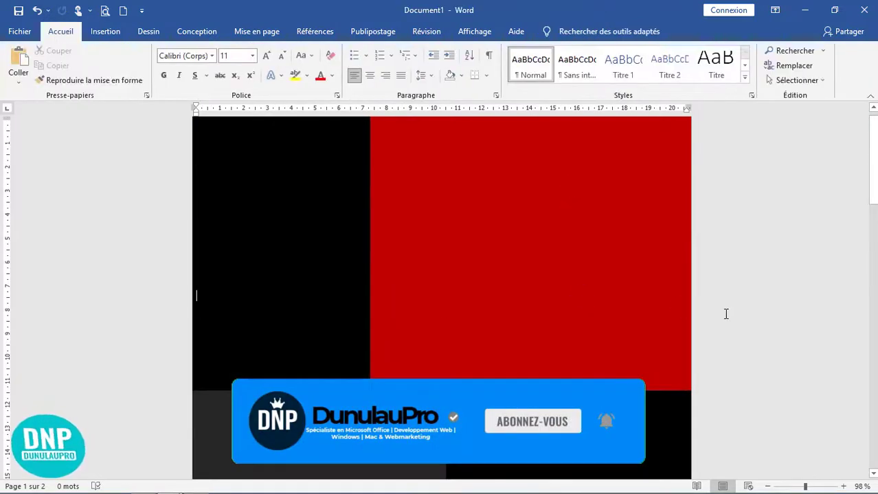
scroll(717, 323, down, 8)
scroll(618, 328, down, 5)
scroll(607, 327, up, 8)
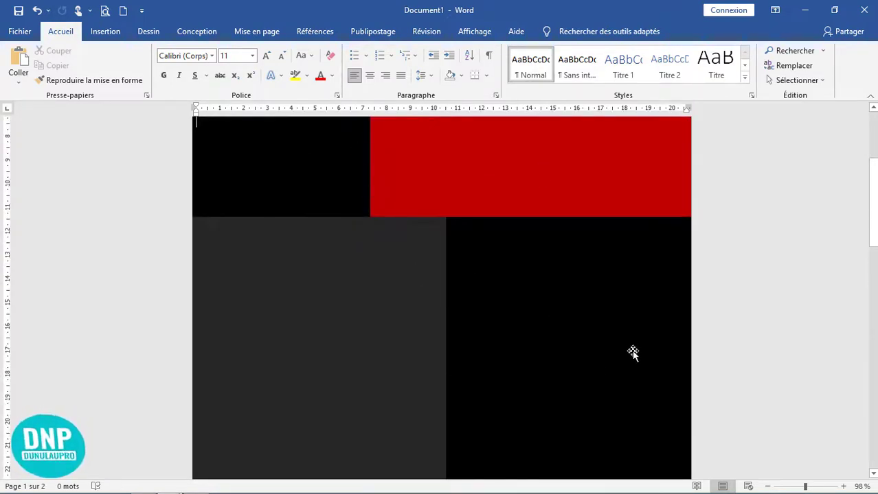
scroll(629, 350, up, 5)
Step: Widen the upper black rectangle slightly to the right and narrow the red one from its left side to meet it
click(564, 322)
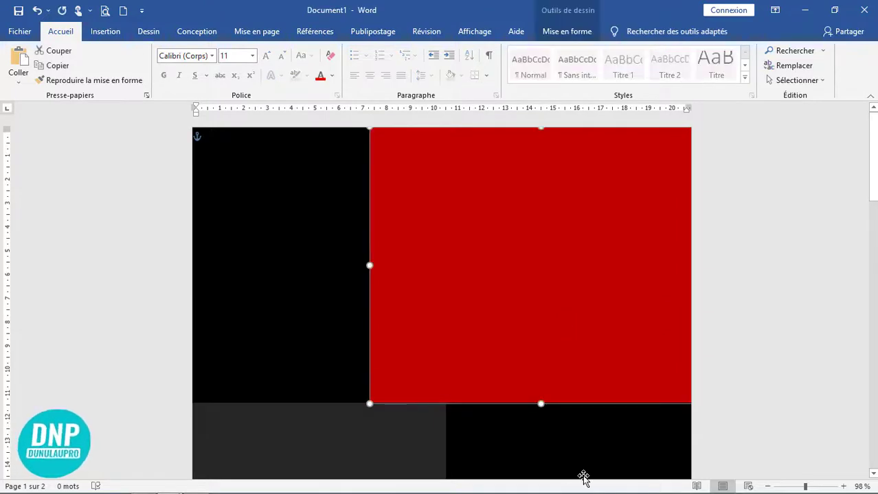
click(334, 303)
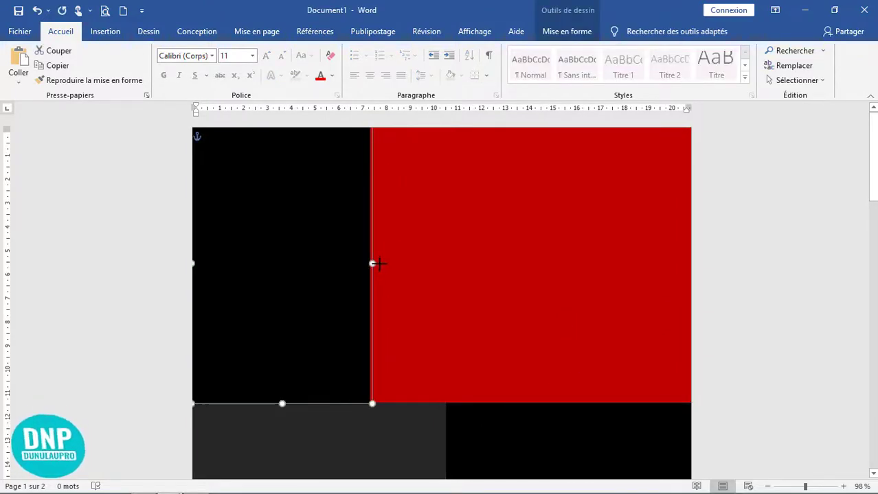
click(383, 271)
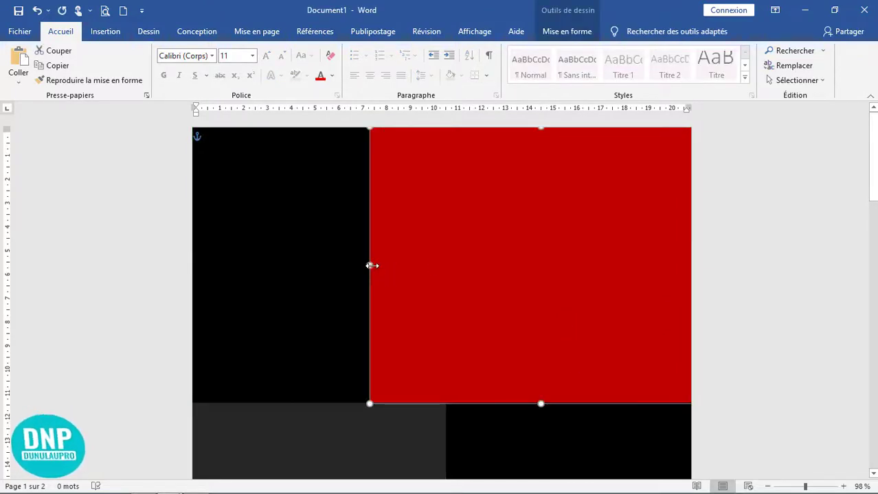
drag(371, 265, 378, 265)
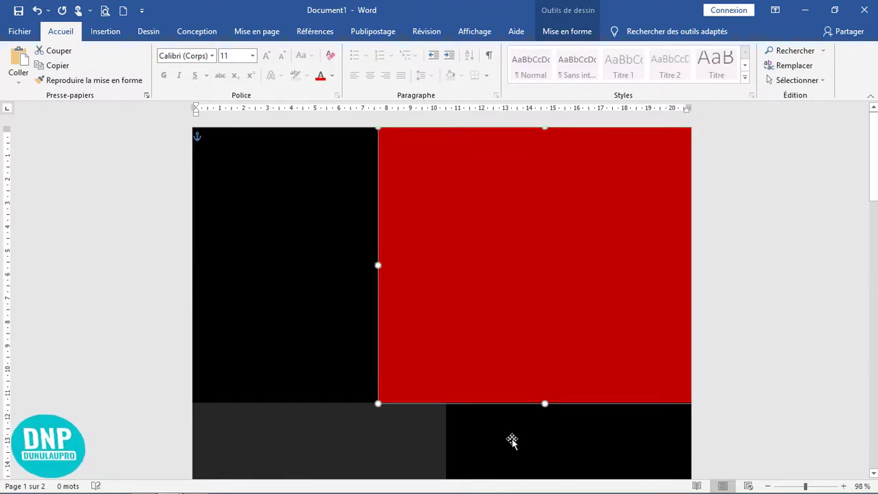
click(522, 437)
click(351, 317)
click(793, 306)
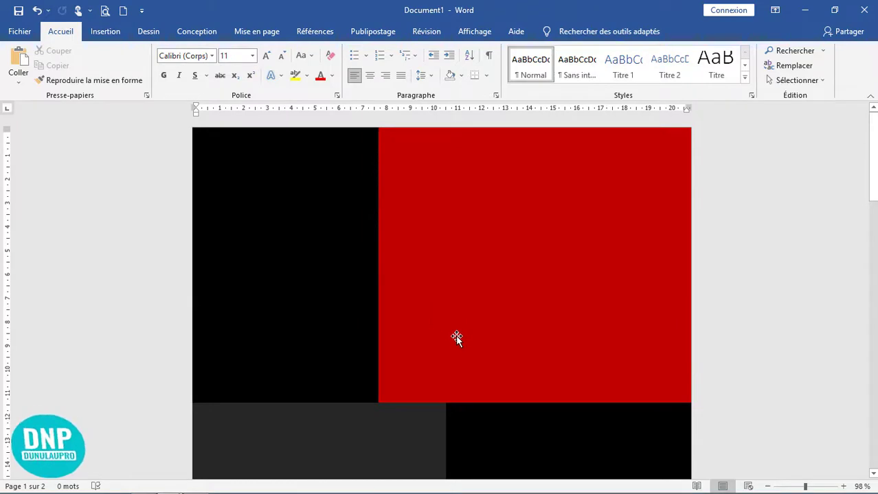
scroll(506, 335, down, 3)
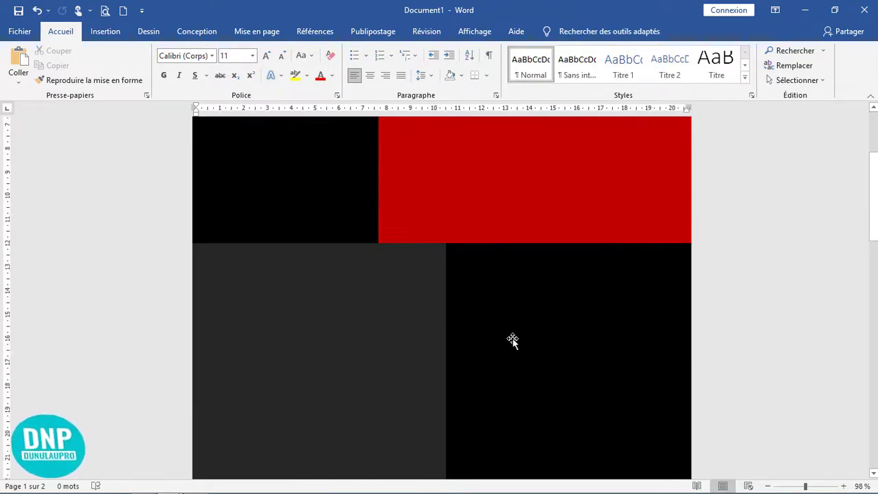
scroll(513, 339, up, 3)
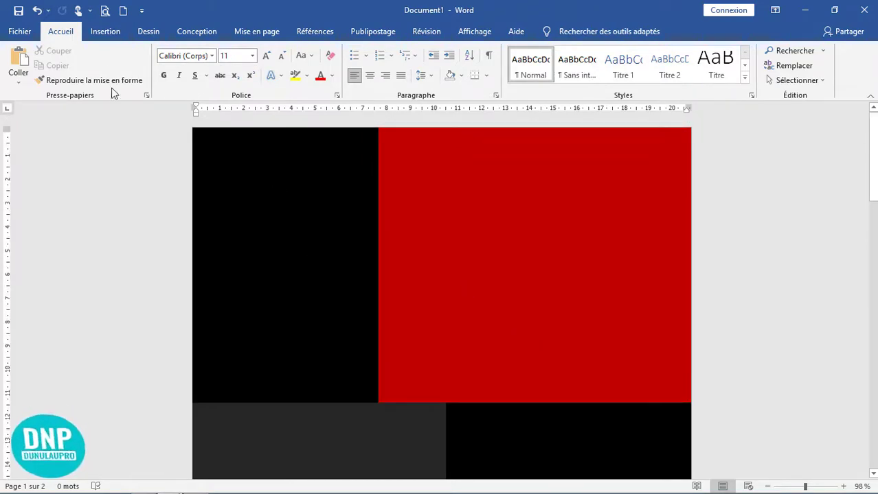
Step: Draw a hexagon about 6 cm high and 6,27 cm wide over the upper black rectangle
click(107, 31)
click(180, 51)
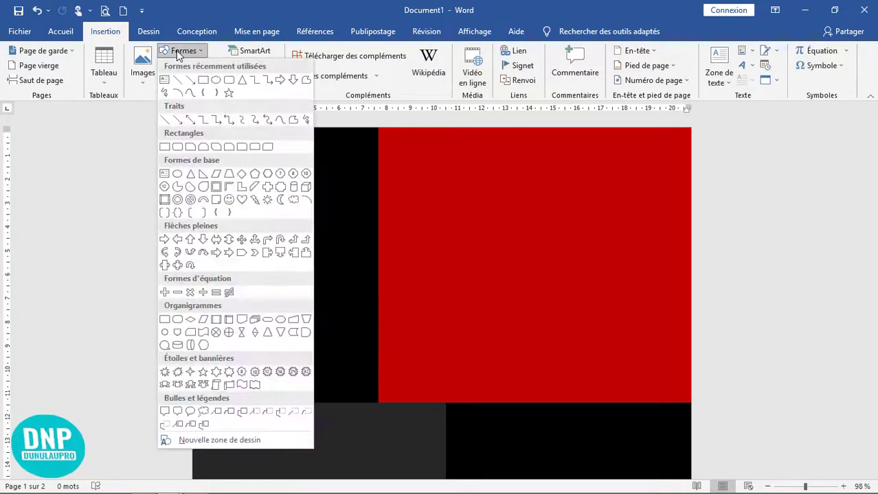
click(268, 175)
drag(236, 153, 384, 297)
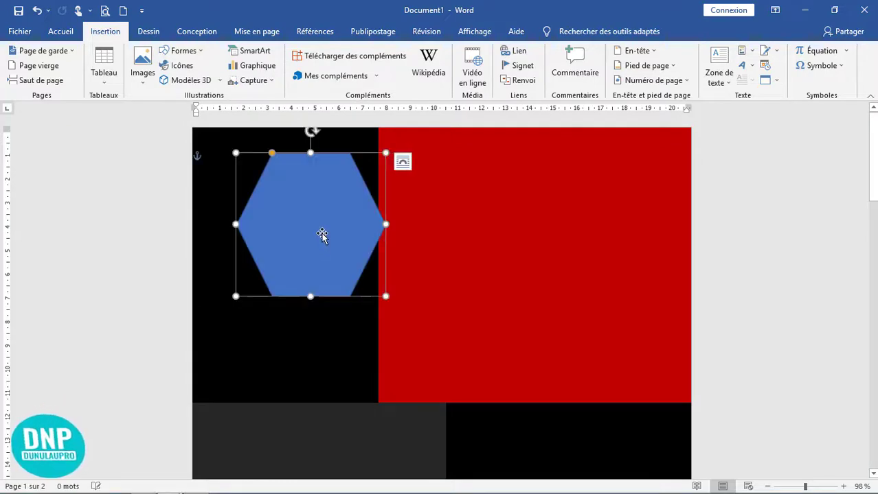
Step: Position the hexagon inside the black rectangle, turn it a quarter turn counterclockwise and shrink it to about 5,1 by 5,79 cm
drag(321, 235, 303, 237)
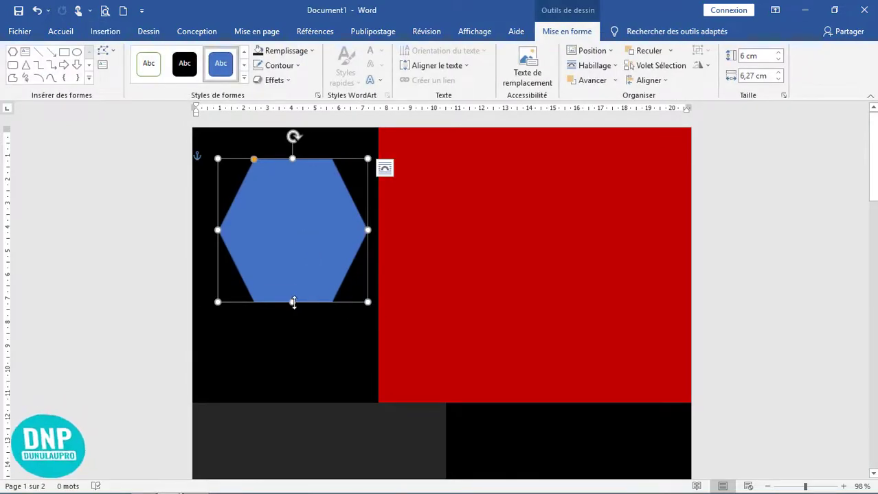
drag(292, 302, 293, 294)
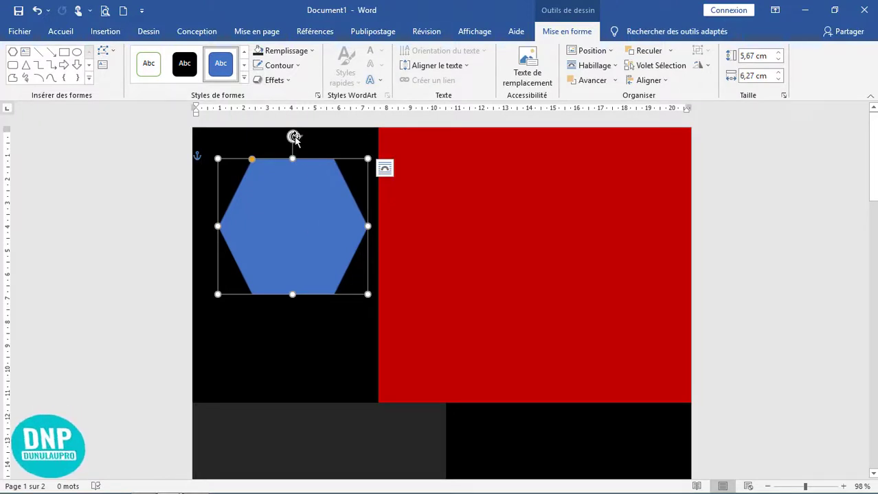
drag(293, 159, 239, 238)
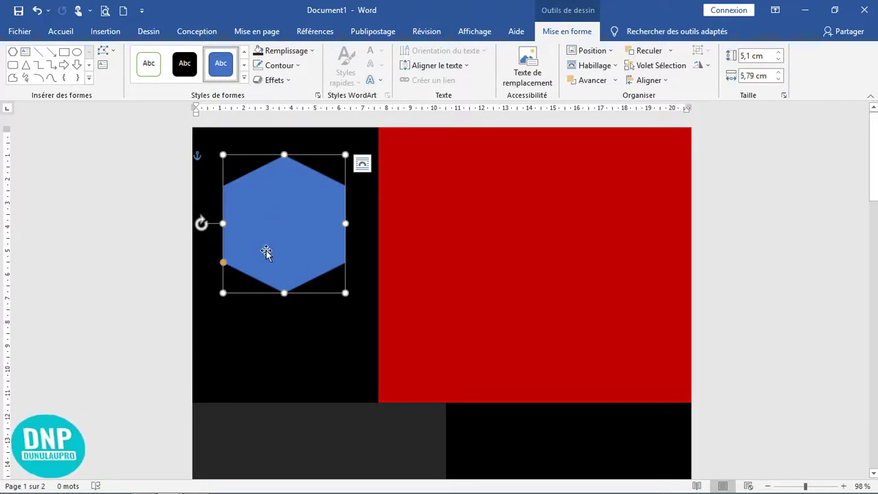
Step: Fill the hexagon with the picture file BO19A125701.jpg from the Bureau folder
right_click(269, 187)
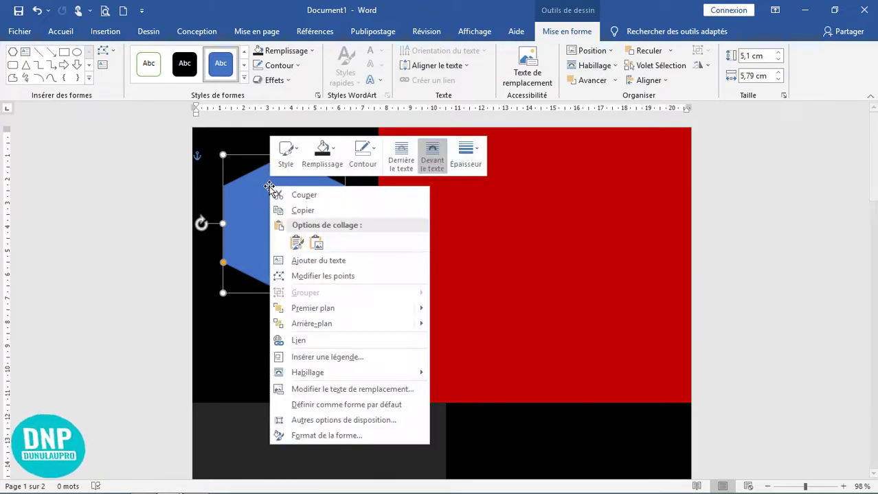
click(335, 166)
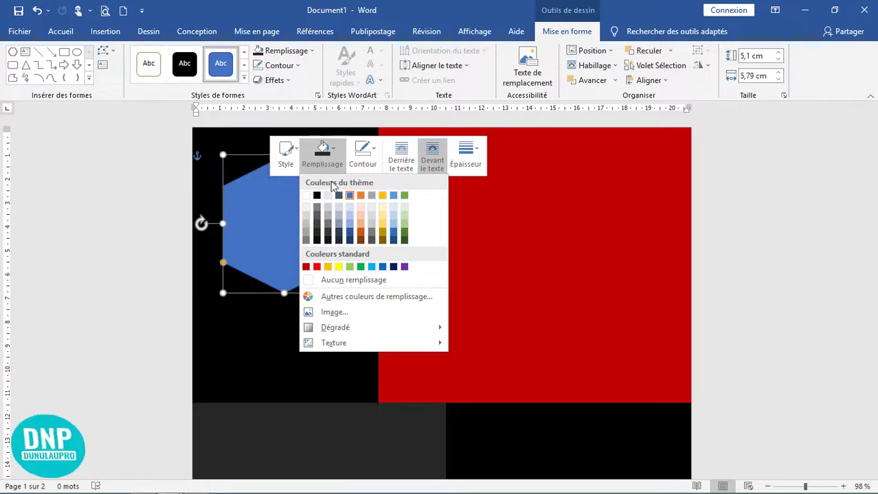
click(362, 315)
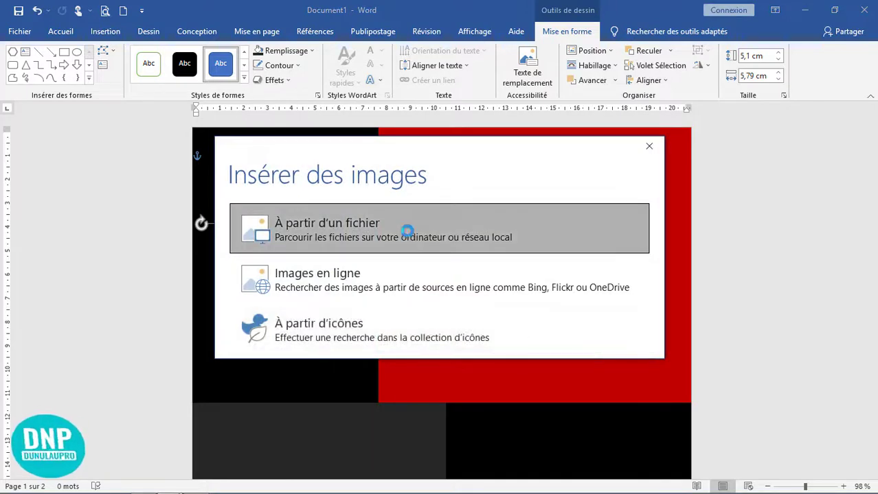
click(406, 233)
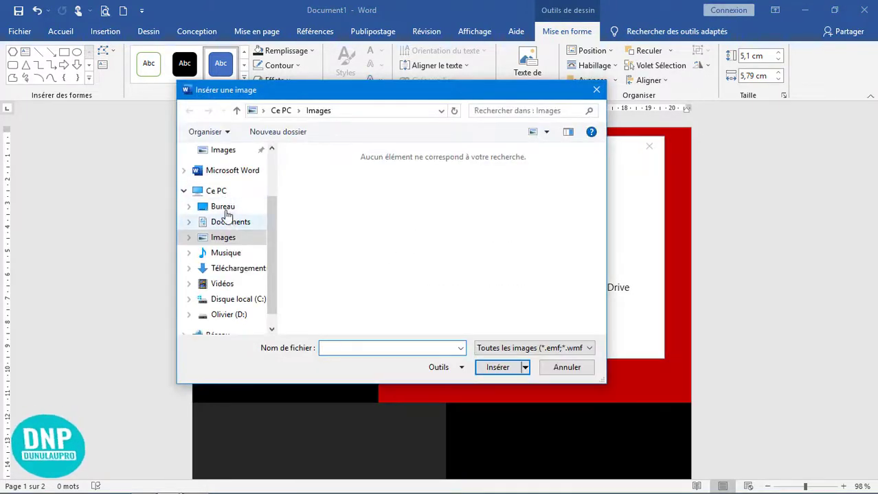
click(222, 206)
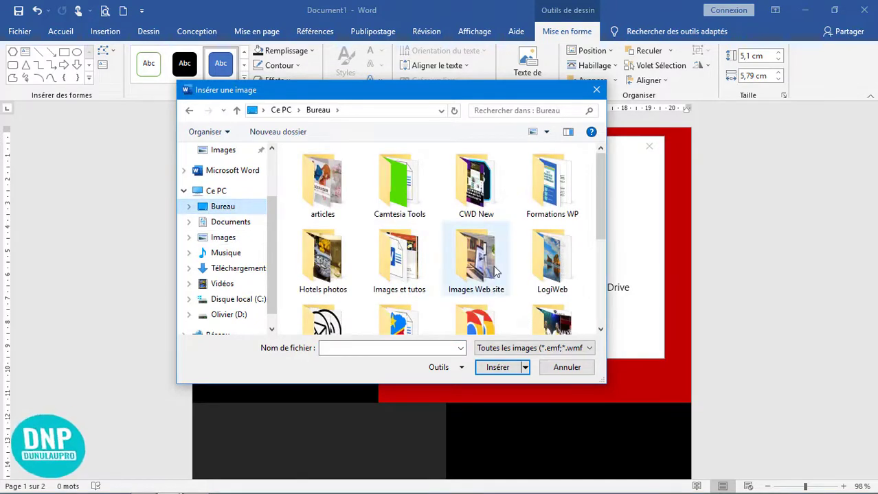
scroll(501, 274, down, 5)
click(399, 292)
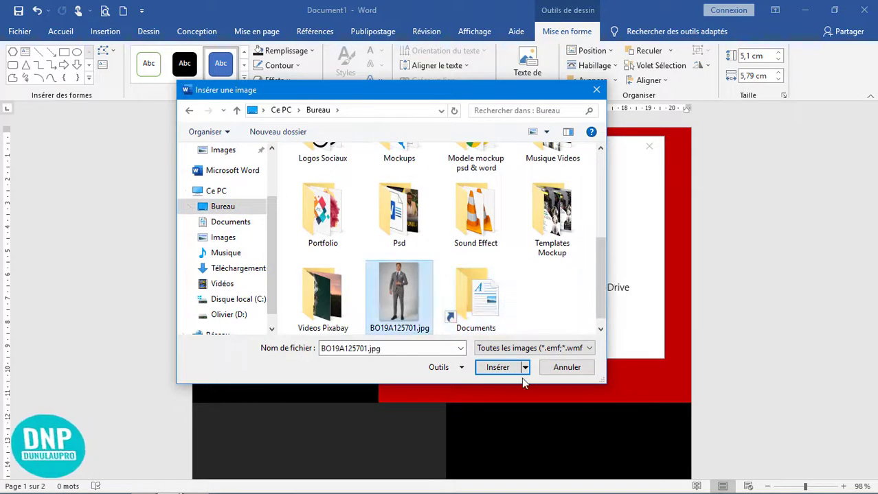
click(502, 369)
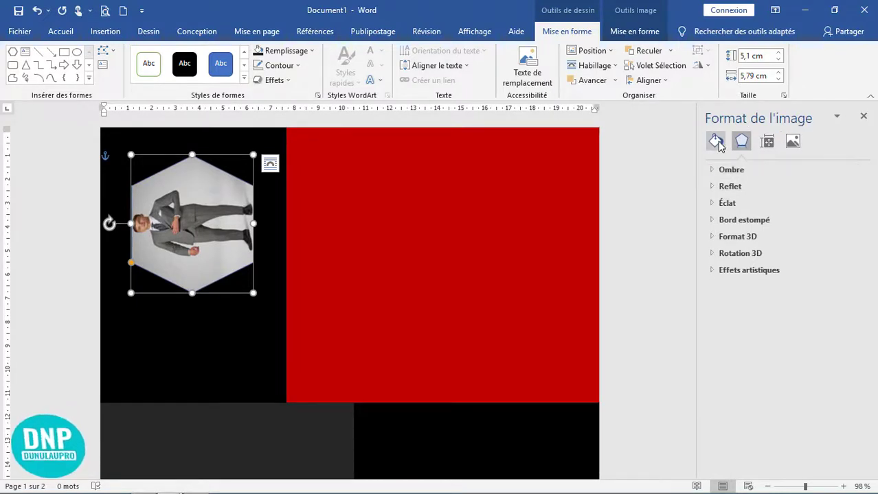
Step: Stop the hexagon's picture fill from rotating with the shape so the man stands upright
click(716, 142)
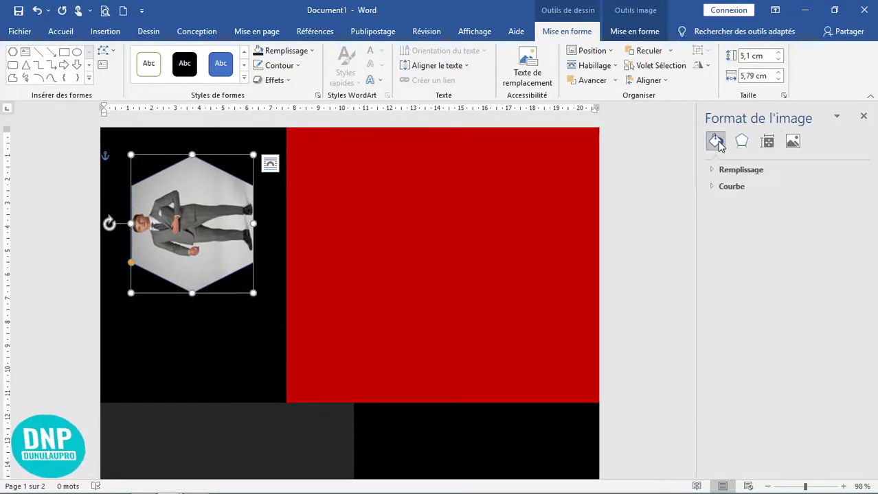
click(722, 171)
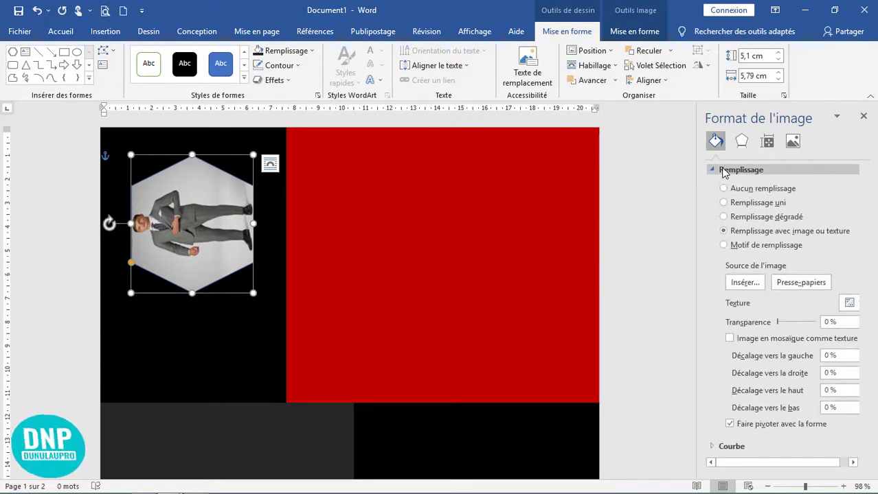
click(730, 425)
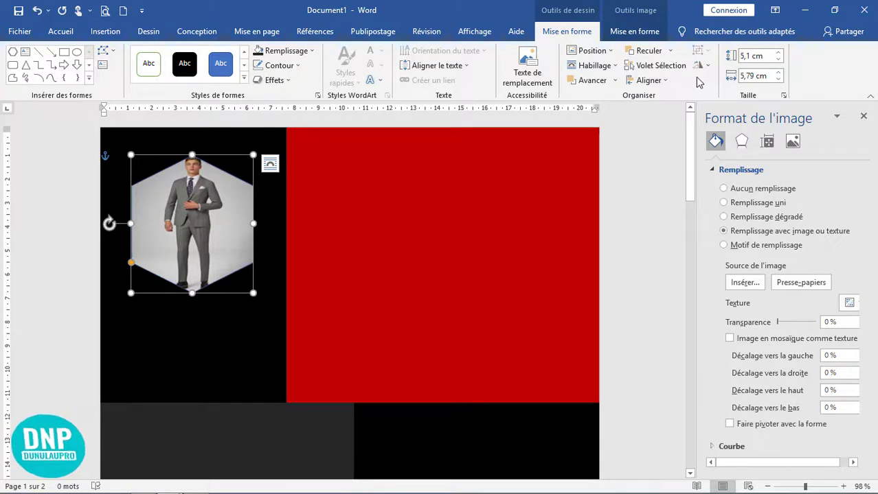
Step: Crop the picture with the Fill option, enlarging and shifting it so the man's head and torso fill the hexagon
click(634, 32)
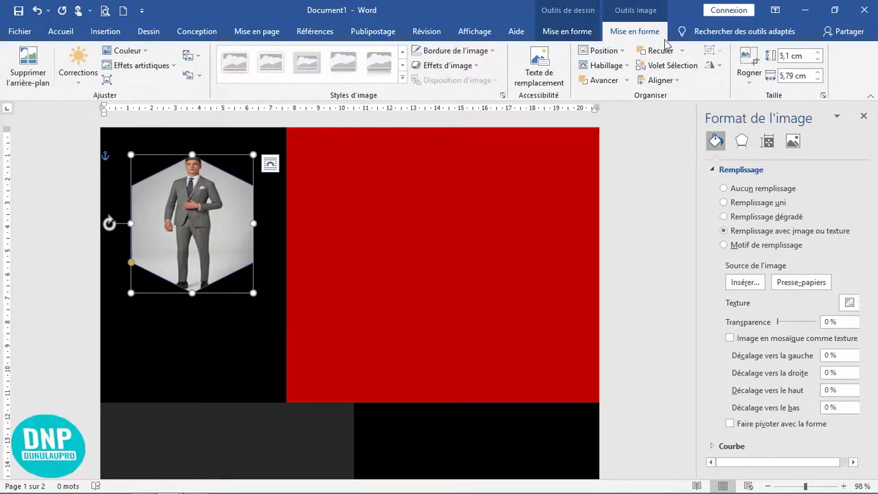
click(750, 83)
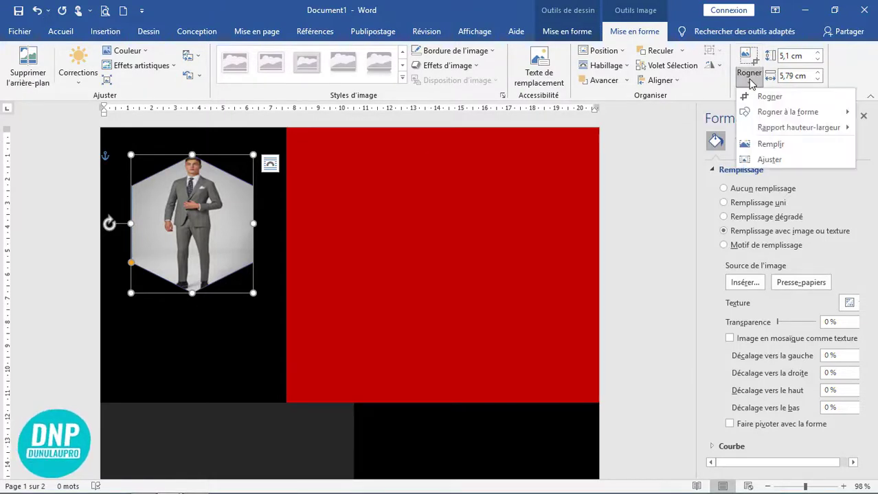
click(769, 150)
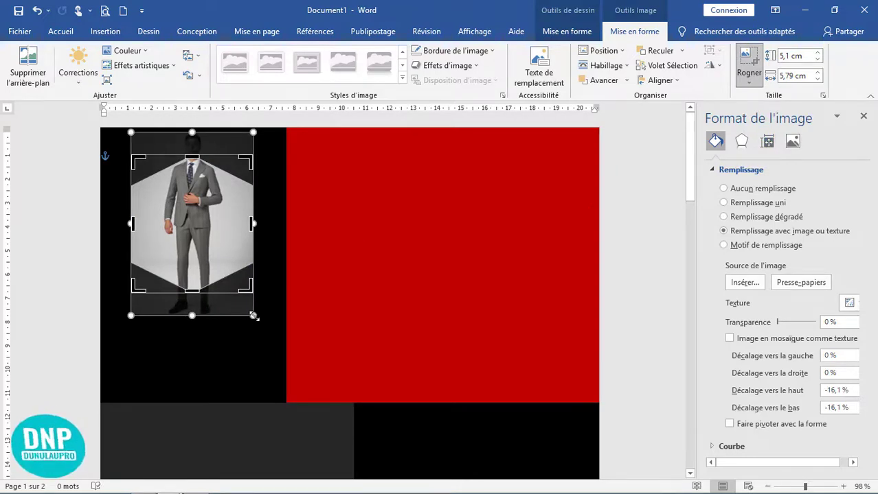
drag(253, 315, 354, 386)
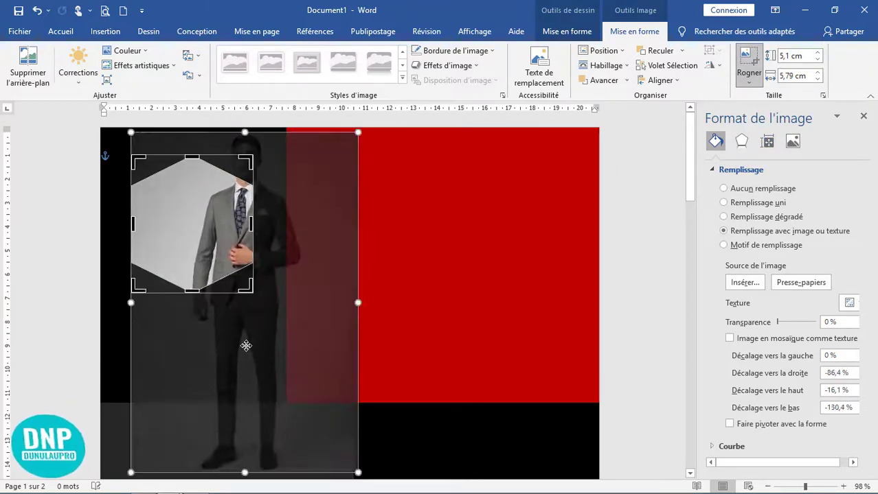
drag(246, 346, 195, 363)
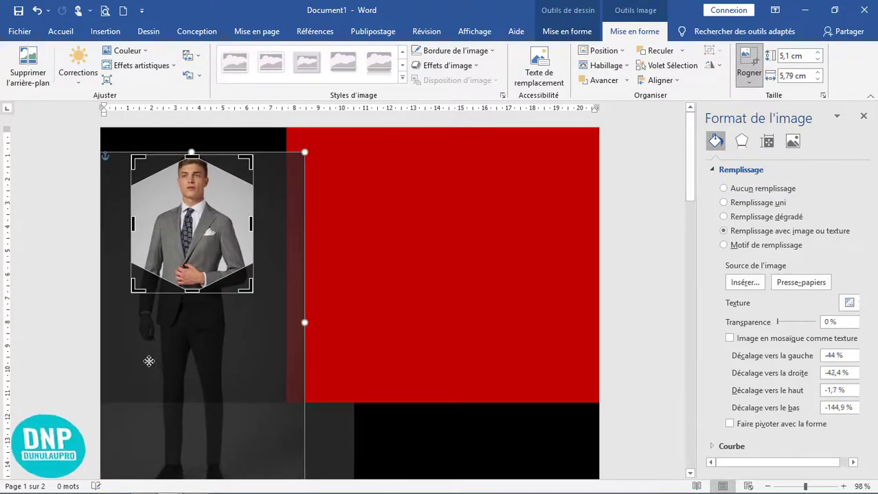
drag(328, 322, 347, 320)
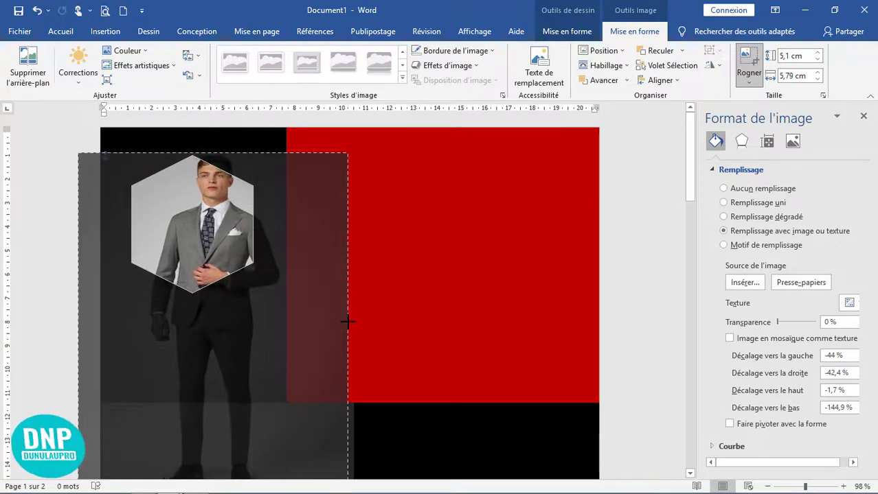
drag(233, 334, 212, 334)
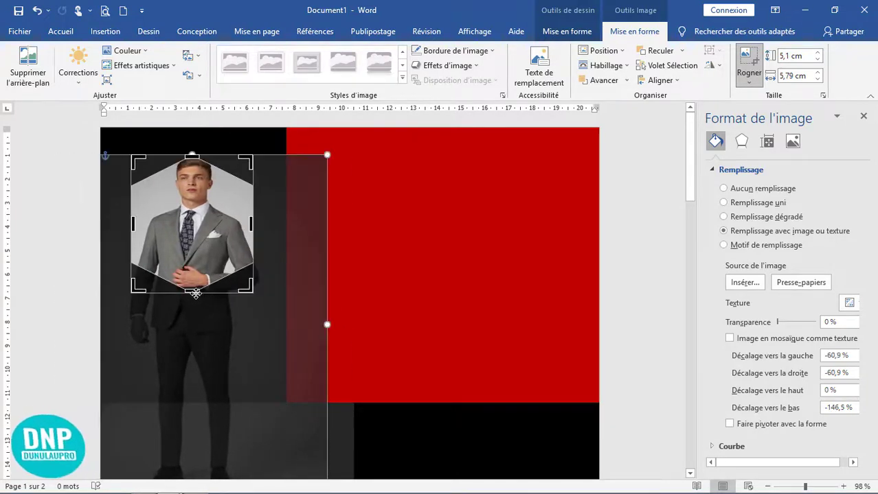
Step: Reduce the hexagon's crop frame to about 4,78 by 5,27 cm and recentre the man inside it
drag(246, 288, 244, 281)
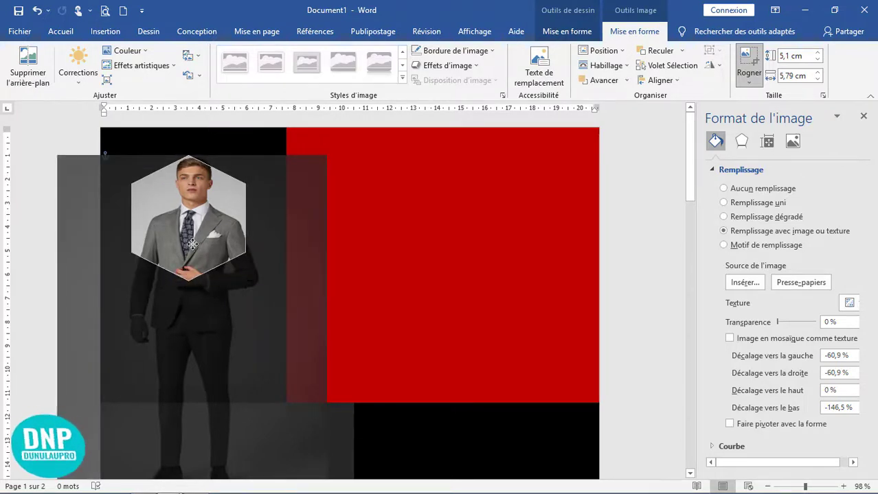
drag(179, 234, 186, 232)
drag(173, 235, 176, 233)
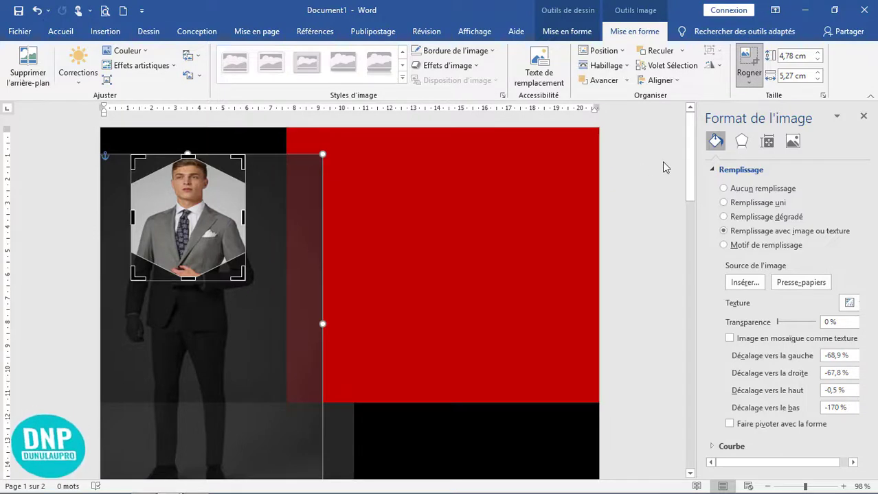
click(749, 65)
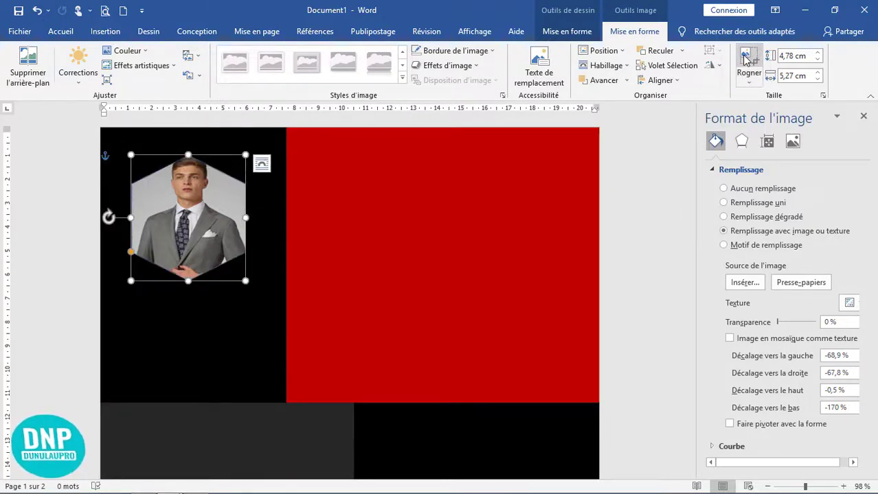
Step: Give the hexagonal photo a white outline 4½ pt thick
click(374, 250)
click(199, 234)
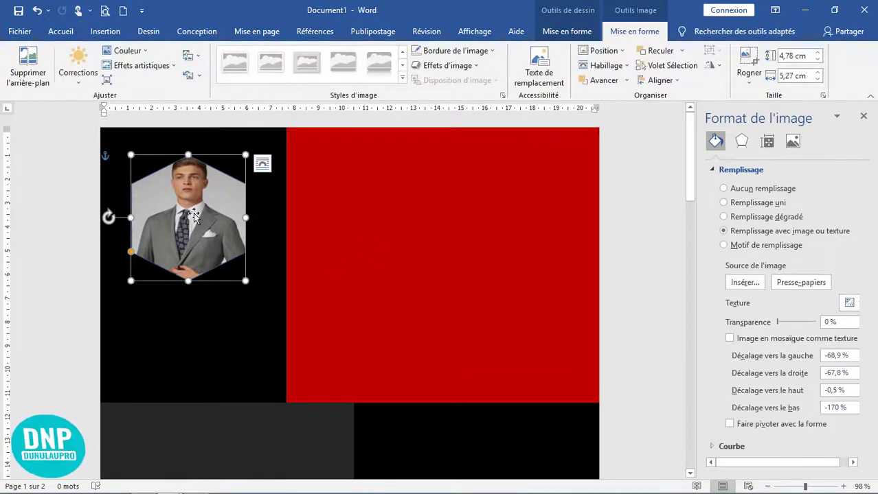
double_click(193, 213)
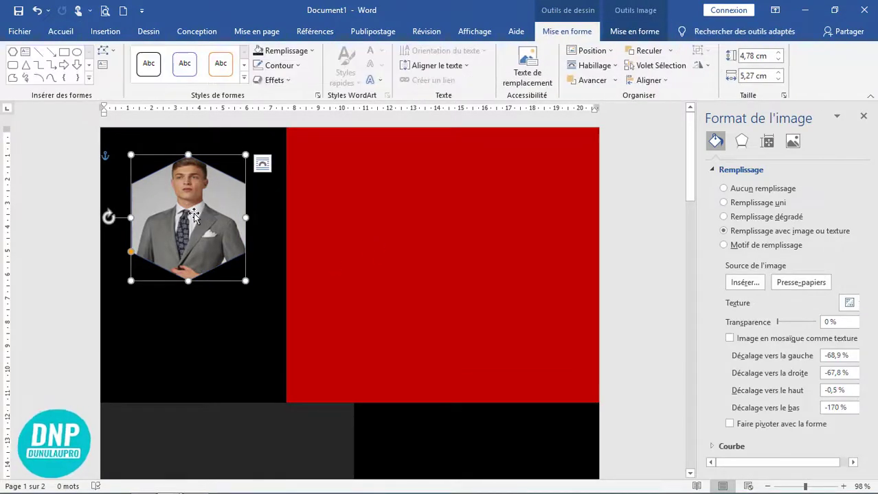
click(297, 66)
mouse_move(338, 217)
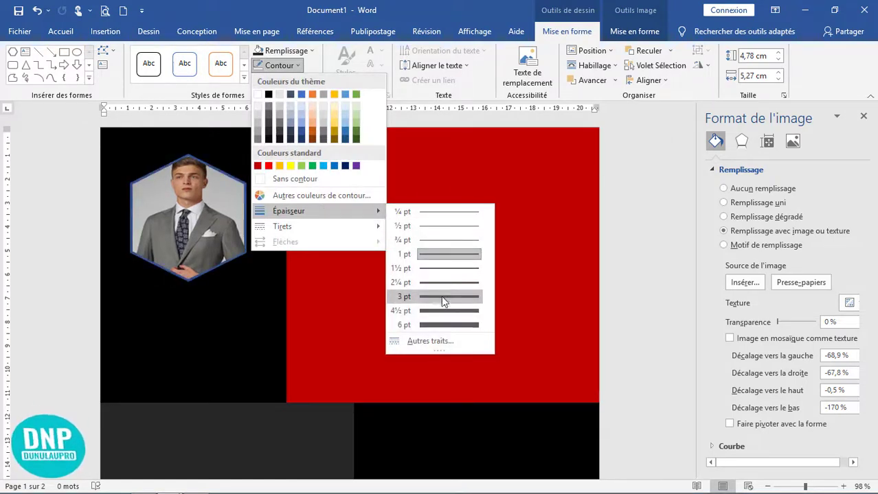
click(438, 311)
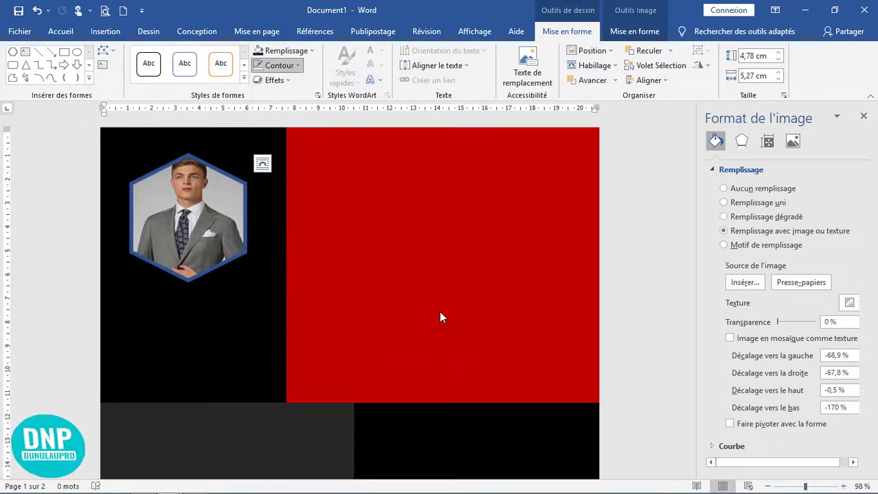
click(287, 66)
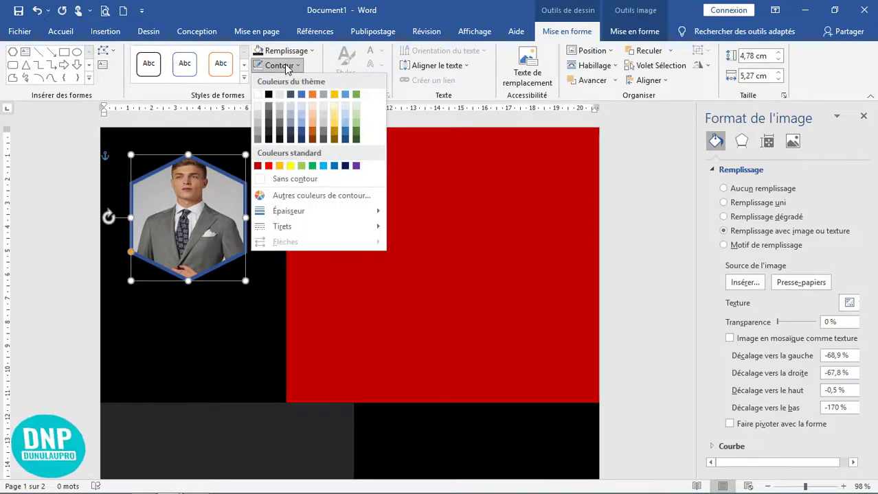
click(257, 94)
Step: Duplicate the red rectangle and place the copy lower on the page, overlapping the dark grey and lower black rectangles
click(410, 246)
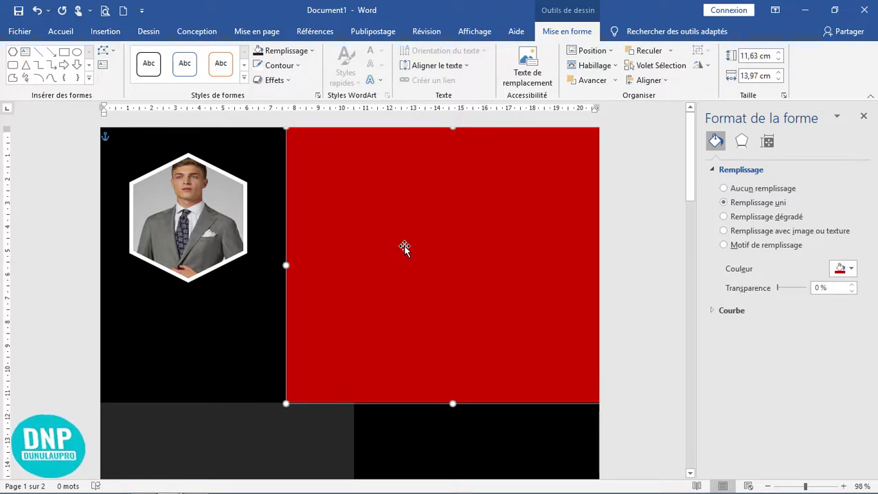
drag(404, 248, 256, 408)
scroll(431, 246, down, 5)
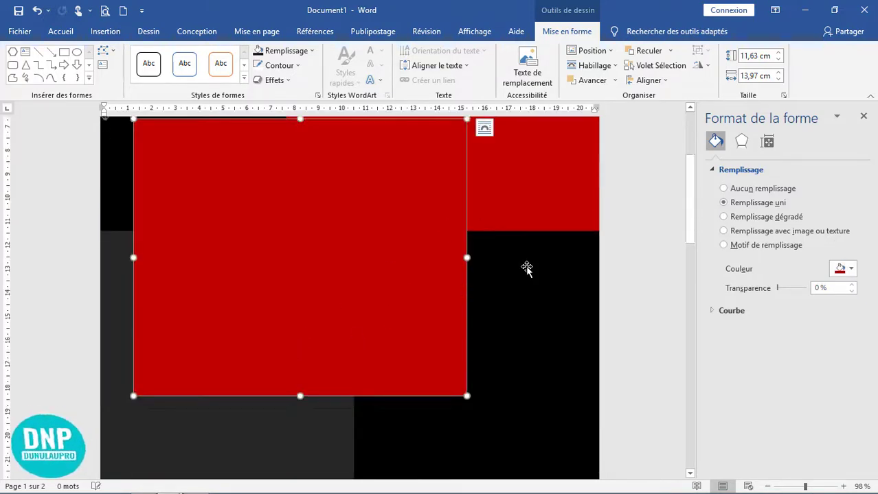
Step: Fill the upper red rectangle with the night photo of the hotel building from the desktop folder Hotels photos
scroll(526, 268, up, 4)
click(487, 221)
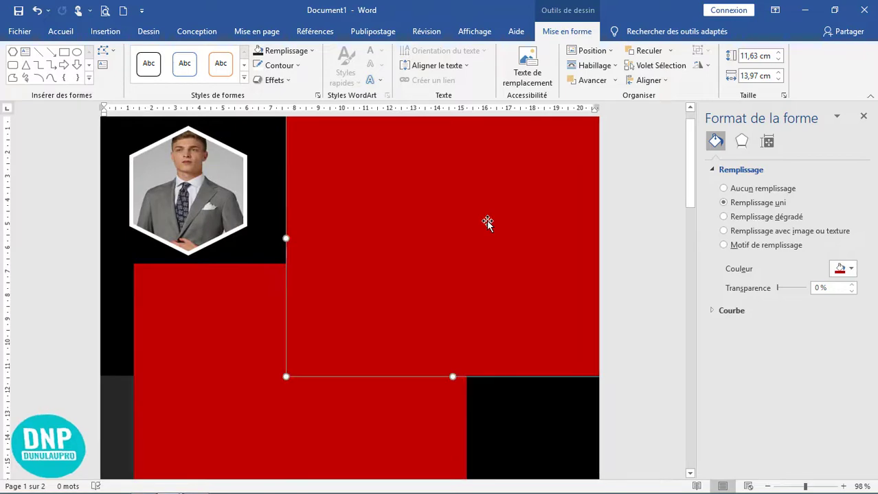
right_click(424, 172)
click(477, 139)
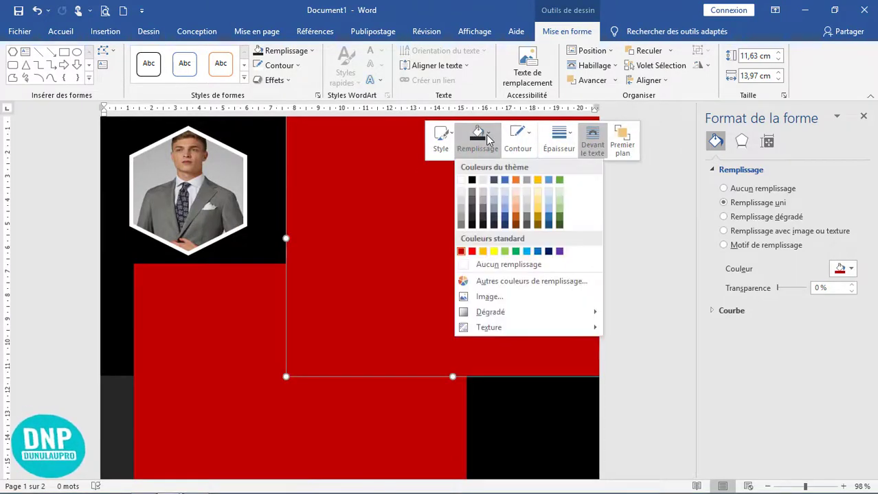
click(501, 297)
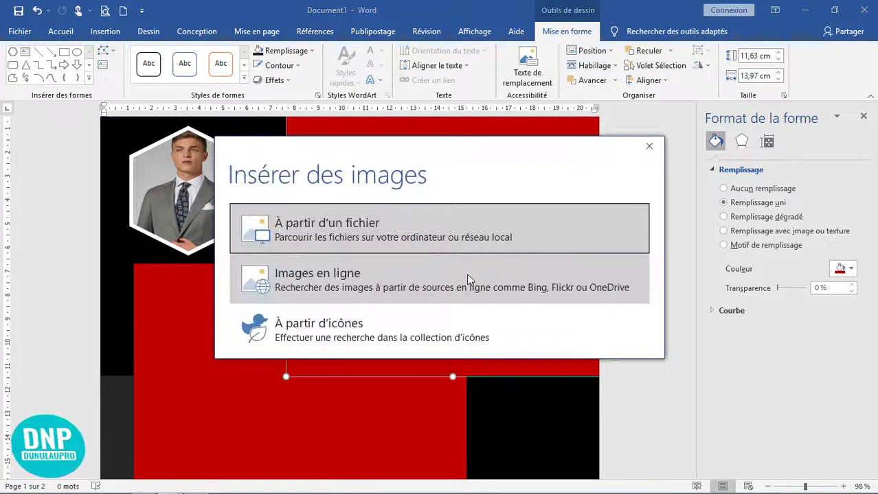
click(360, 224)
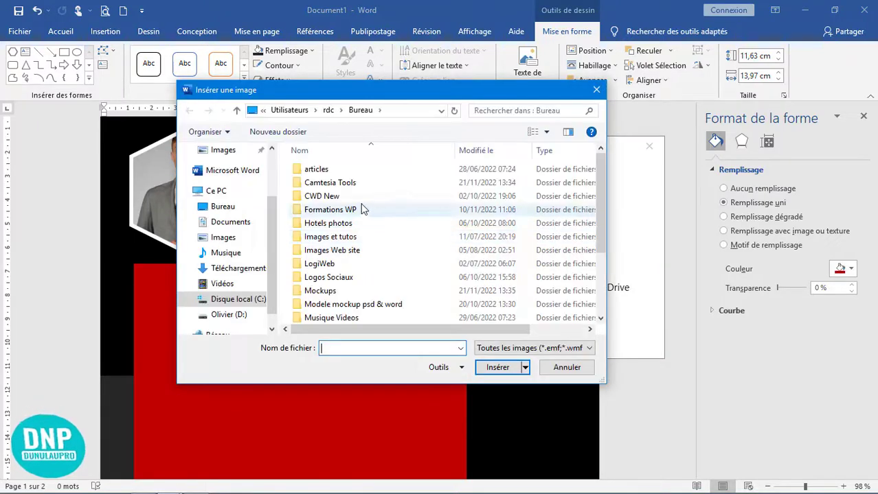
scroll(225, 153, up, 3)
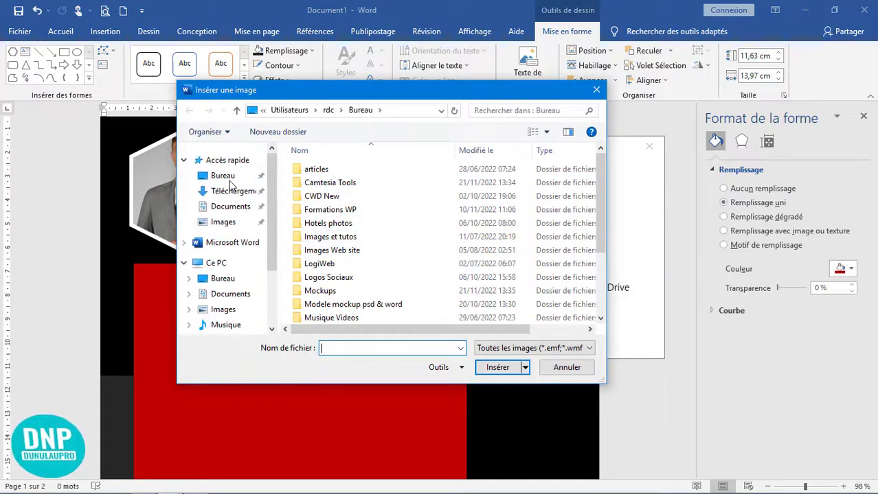
click(220, 177)
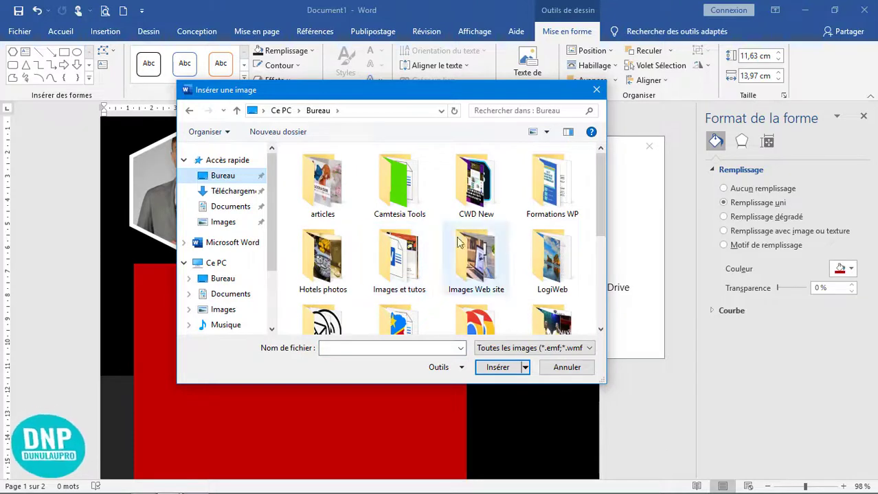
click(403, 269)
double_click(328, 261)
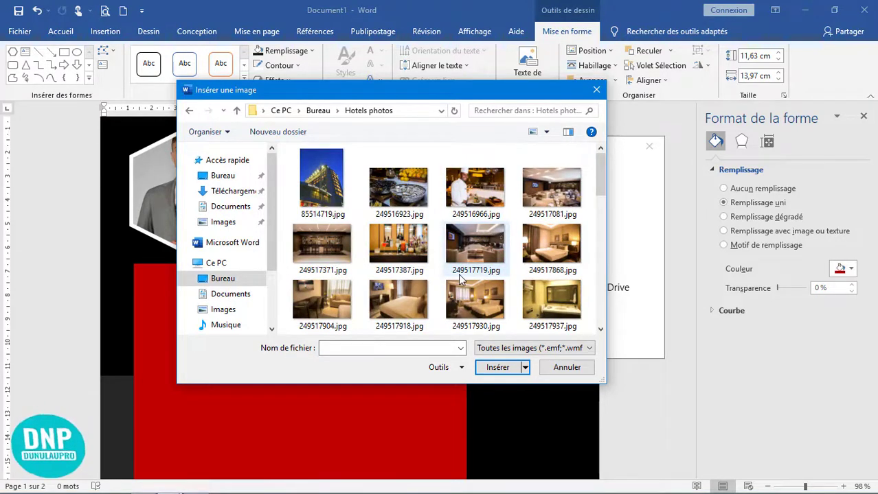
double_click(458, 273)
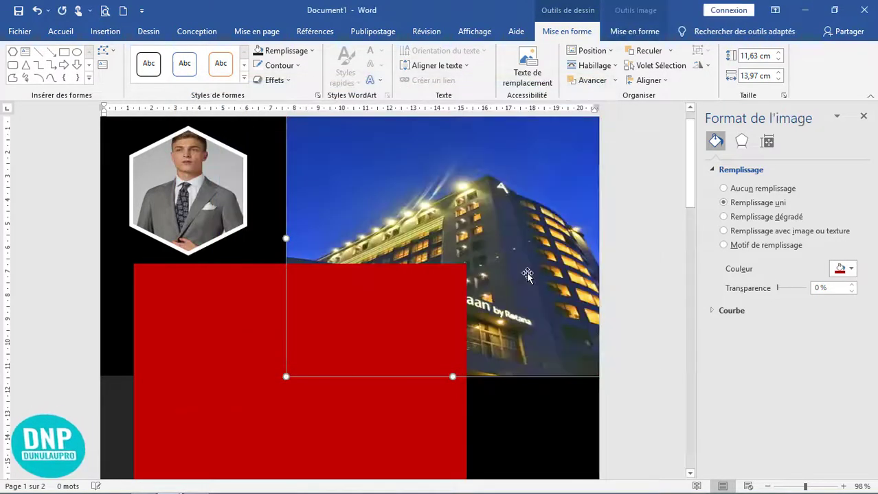
Step: Move the duplicated red rectangle down the page until its upper edge sits at the lower edge of the hotel picture
click(224, 351)
drag(231, 319, 212, 426)
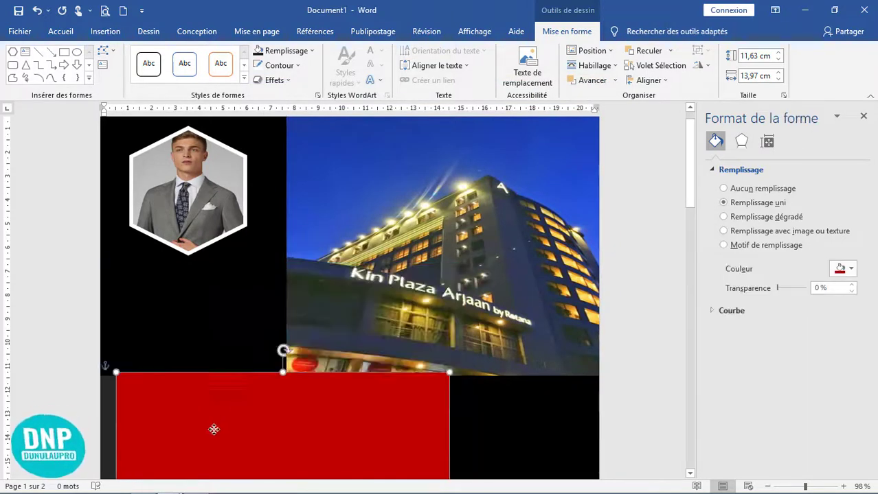
scroll(398, 303, down, 3)
scroll(470, 338, up, 4)
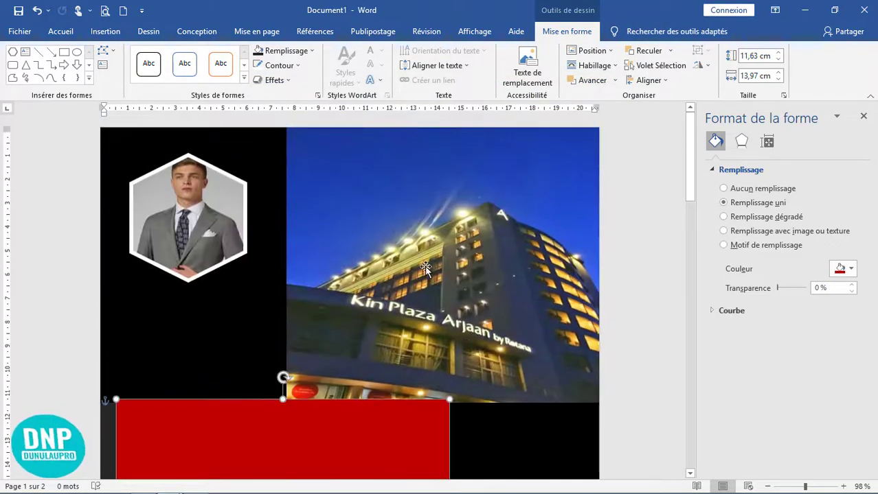
Step: Soften the hotel picture by setting its sharpness (Netteté) to -69 %
click(412, 232)
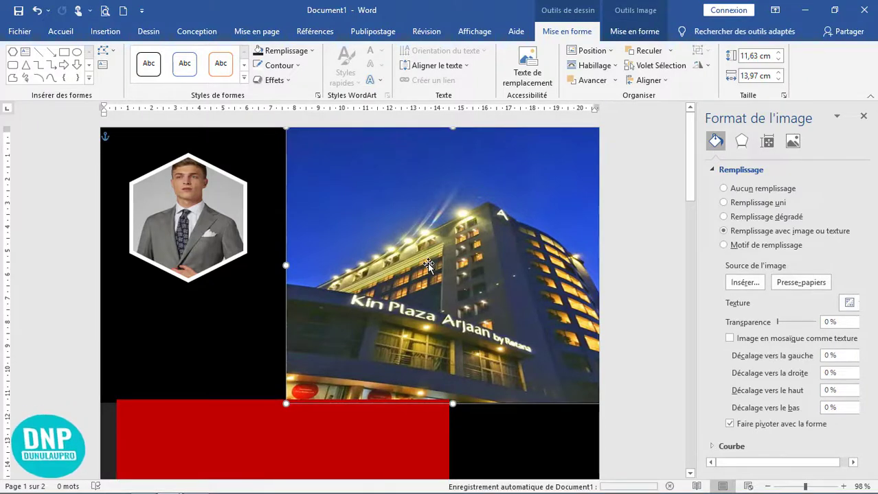
click(793, 142)
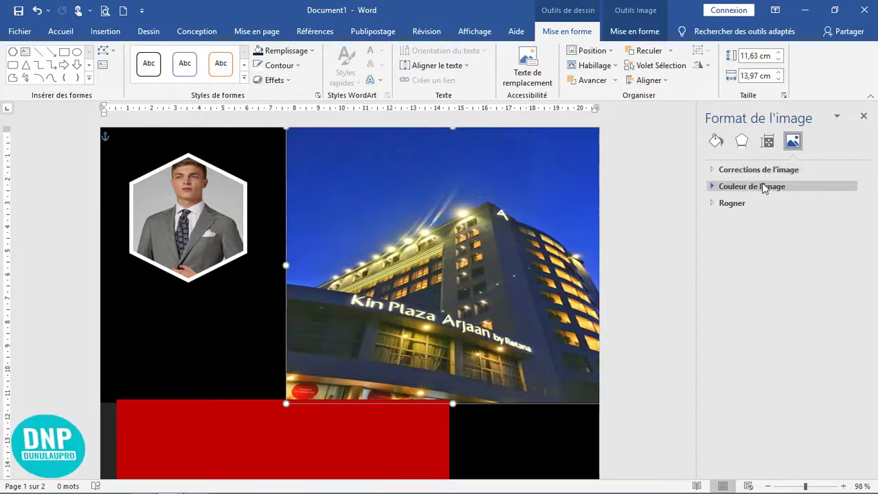
click(749, 170)
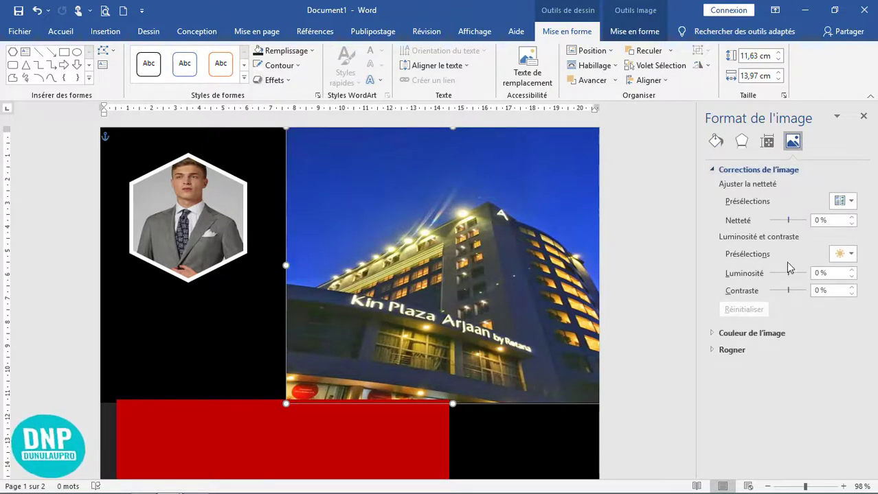
drag(787, 220, 775, 219)
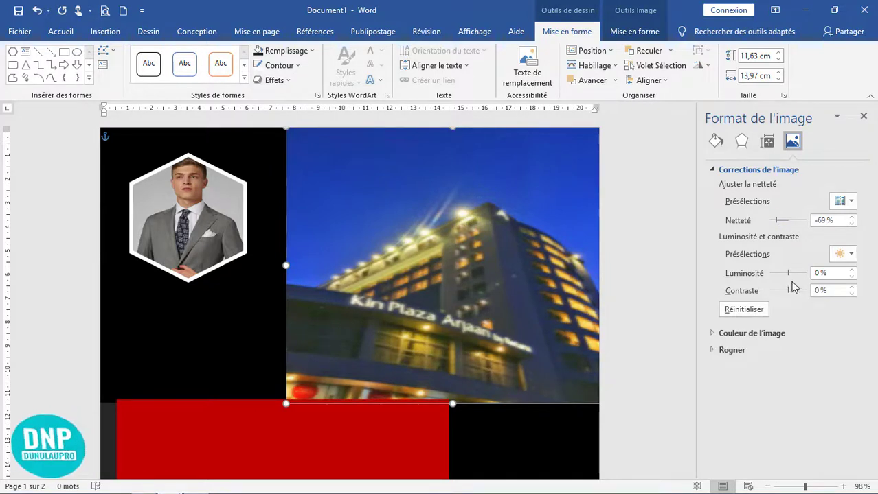
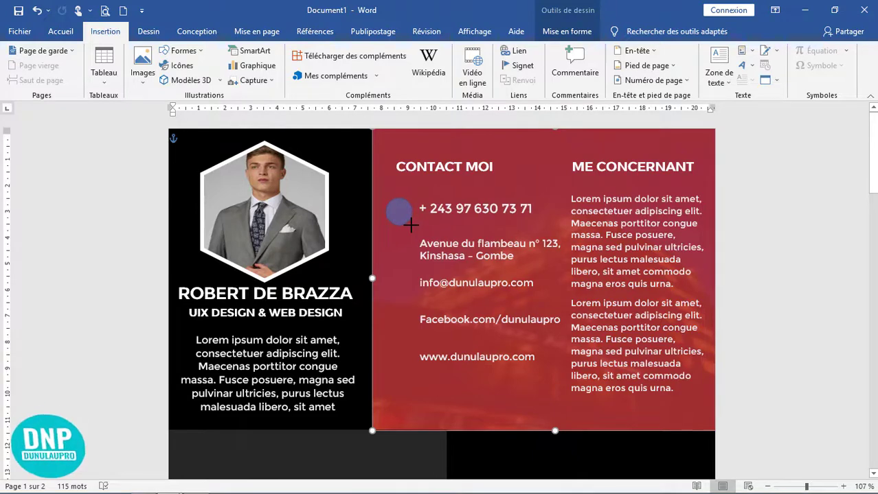
Step: Draw a small circle beside the phone number in the CONTACT MOI section
mouse_move(410, 224)
mouse_down()
mouse_move(392, 211)
mouse_move(408, 220)
mouse_up()
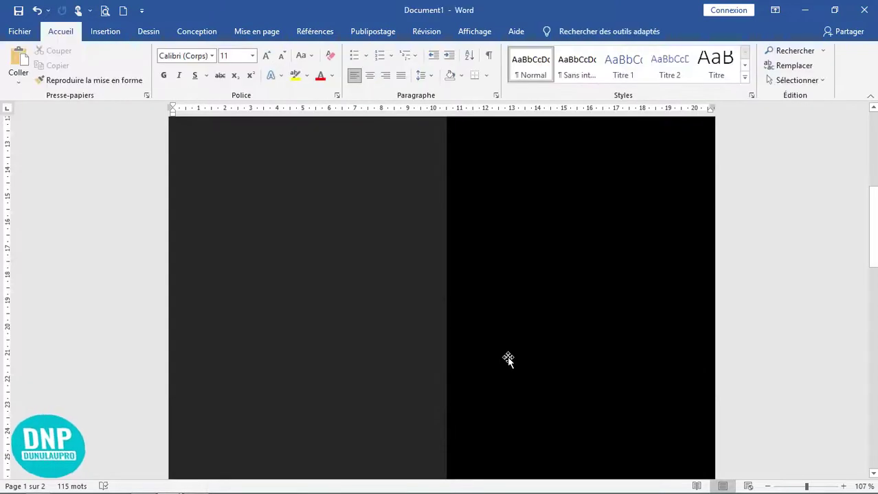
scroll(507, 358, up, 10)
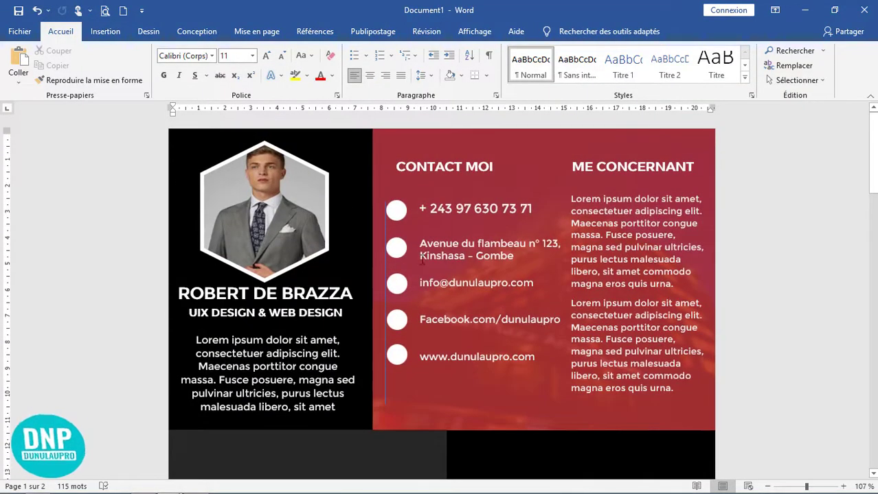
Step: Examine the CONTACT MOI section up close, checking the thin vertical line, the white circles and the contact entries
click(384, 238)
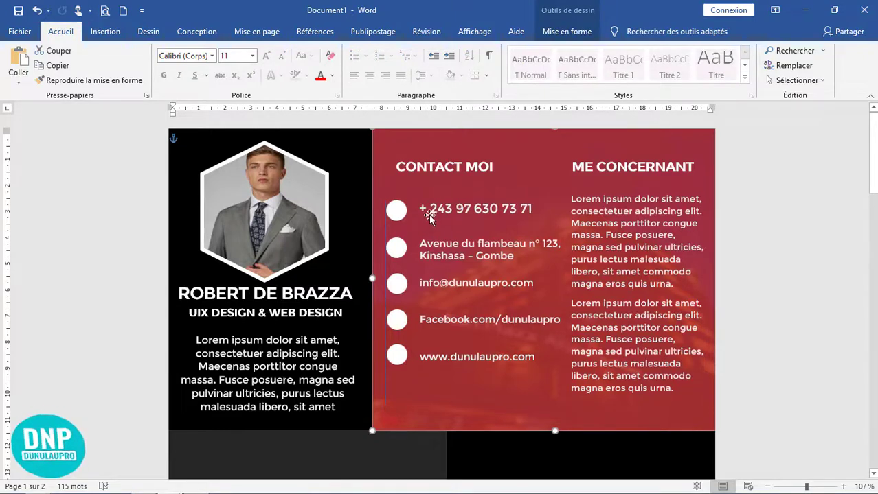
click(431, 209)
click(385, 216)
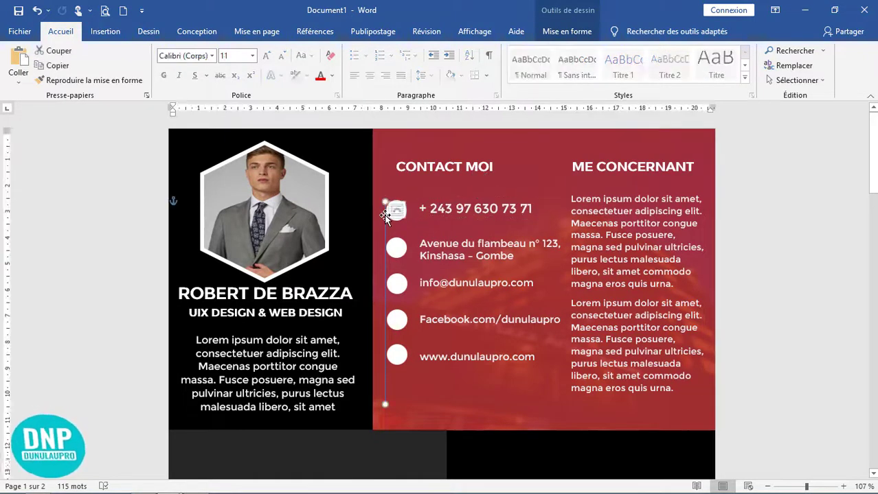
key(Escape)
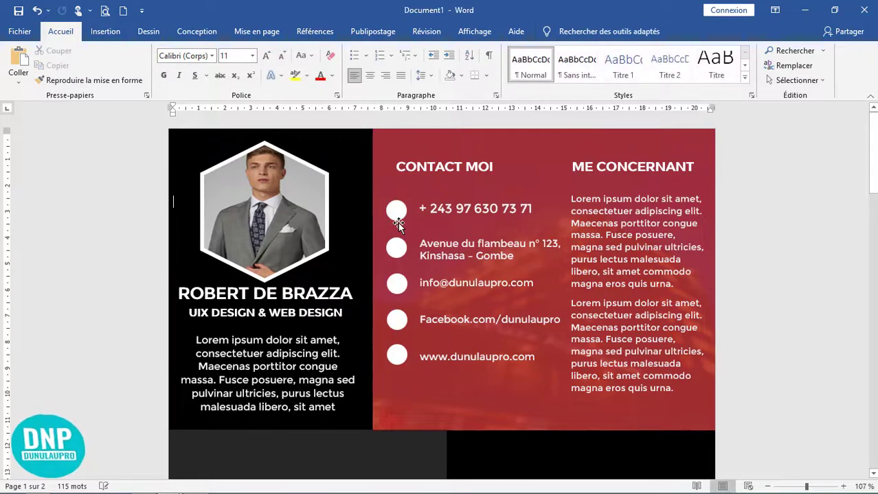
scroll(498, 292, up, 8)
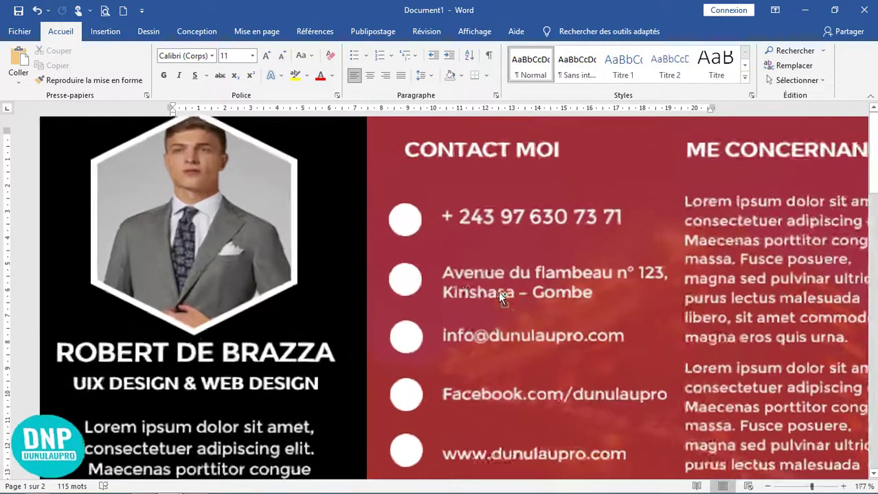
scroll(467, 292, up, 1)
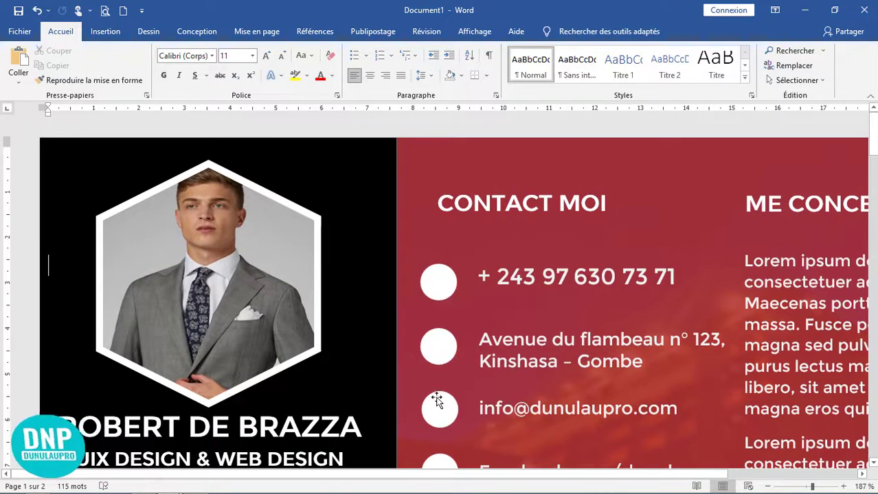
scroll(499, 417, down, 3)
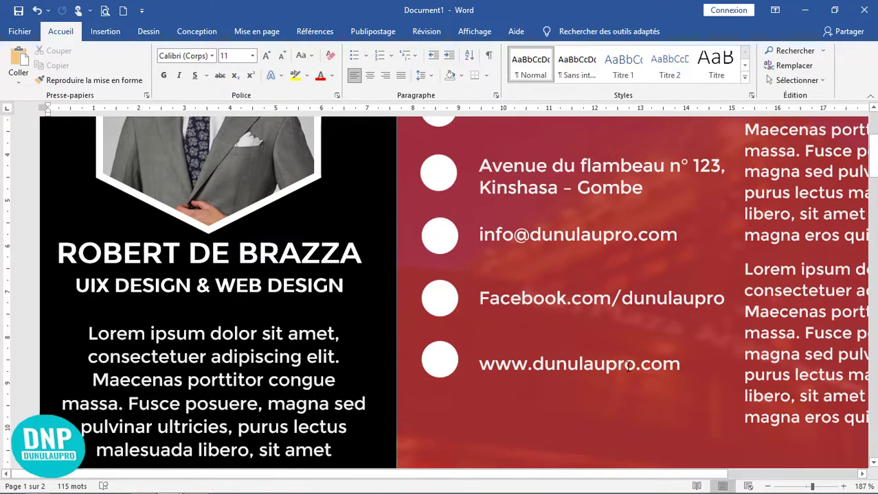
scroll(437, 268, up, 3)
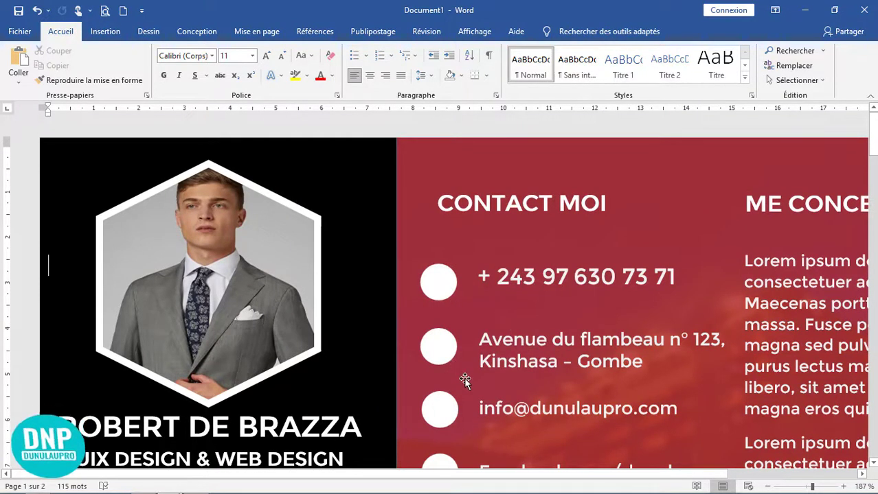
click(441, 277)
click(569, 292)
click(574, 343)
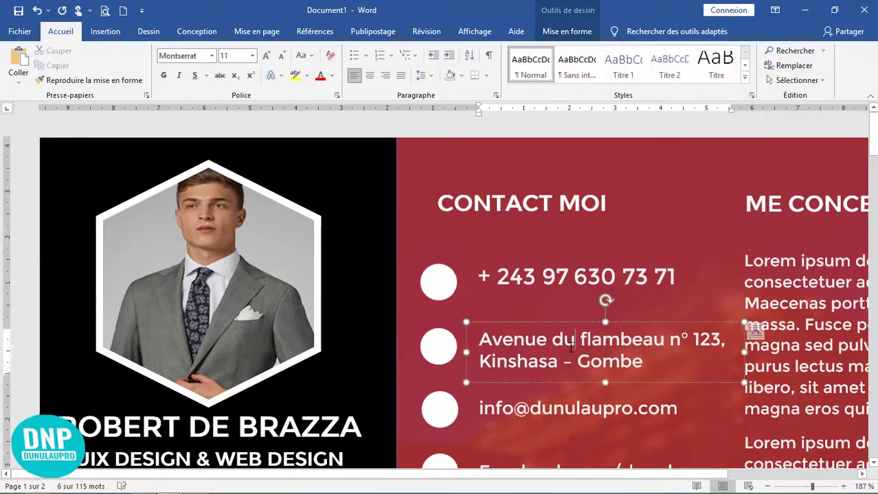
Step: Set the text wrapping of the phone icon on page two to Devant le texte
scroll(553, 349, down, 10)
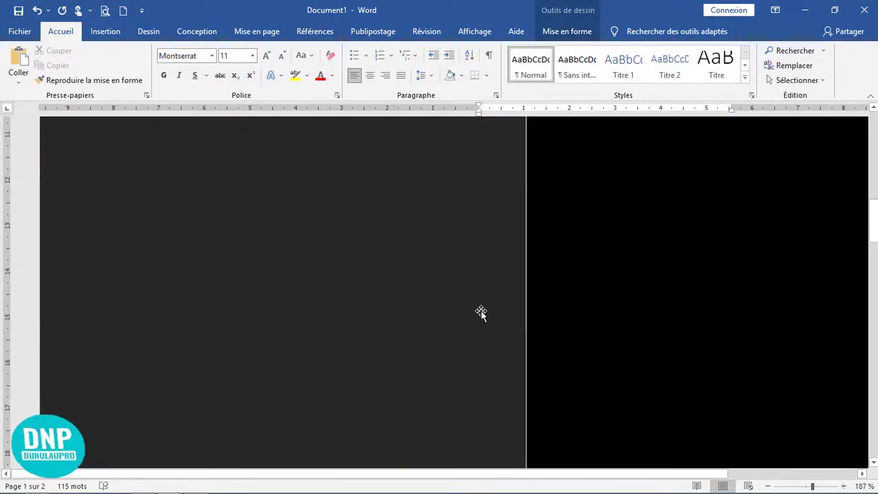
scroll(479, 310, up, 5)
scroll(480, 309, down, 3)
scroll(484, 307, up, 3)
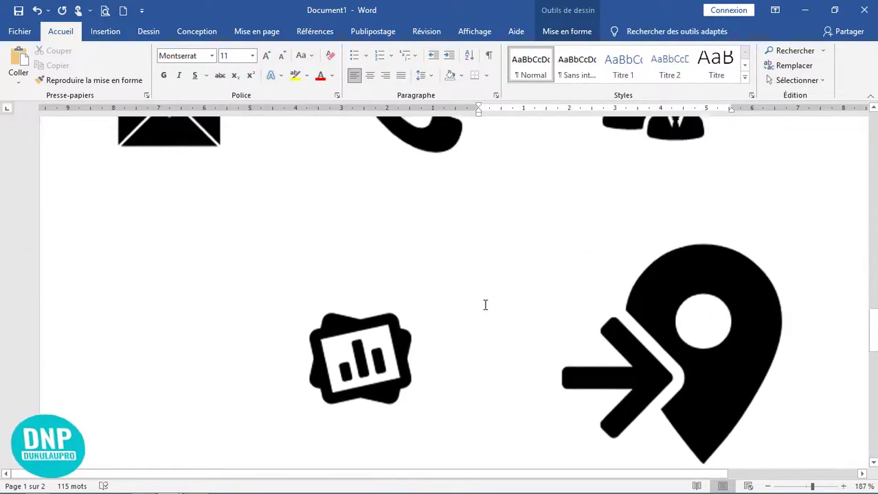
scroll(485, 307, up, 10)
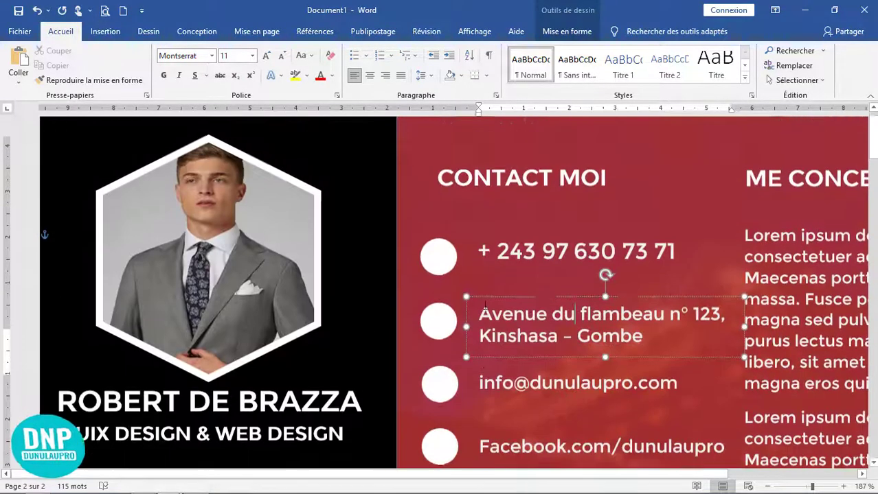
scroll(540, 316, down, 12)
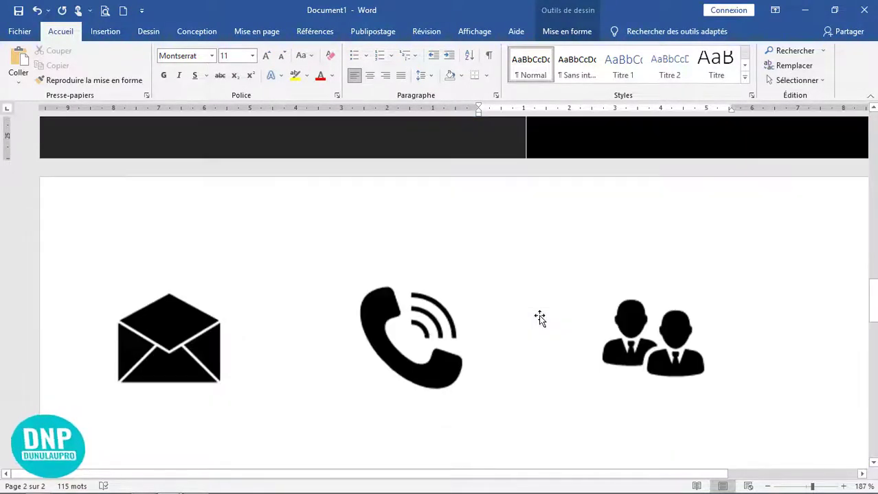
scroll(472, 226, up, 3)
click(423, 331)
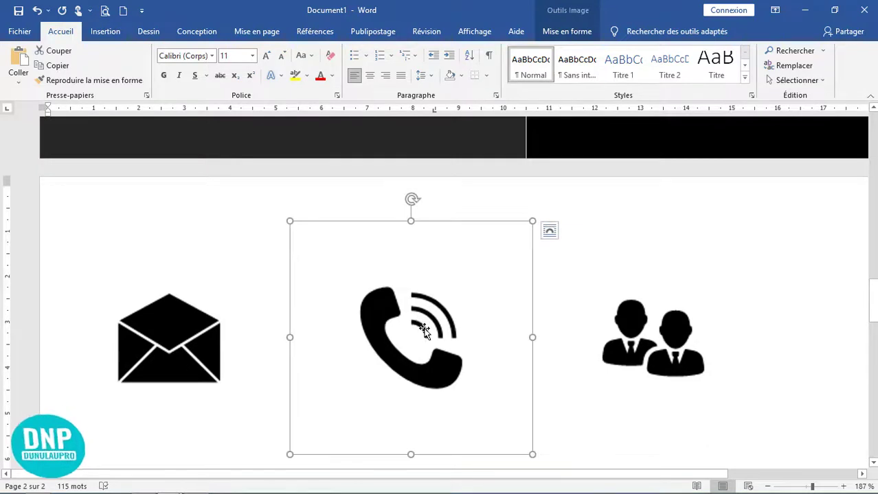
click(433, 328)
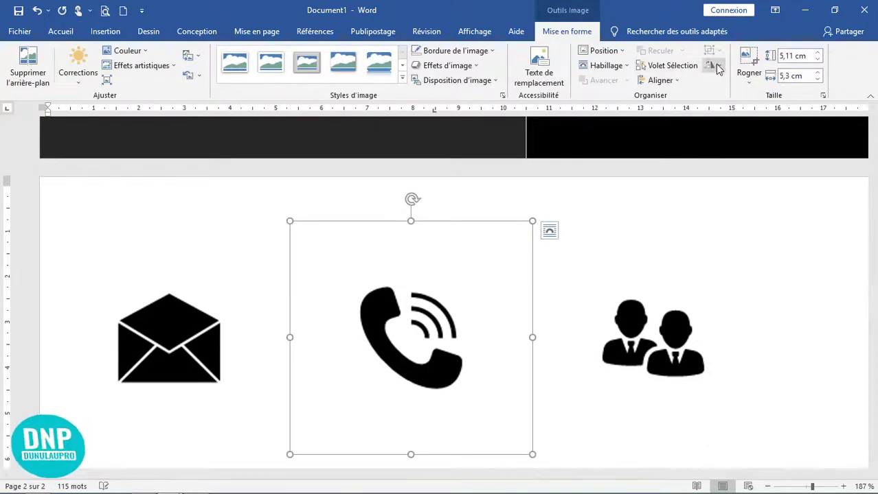
click(623, 66)
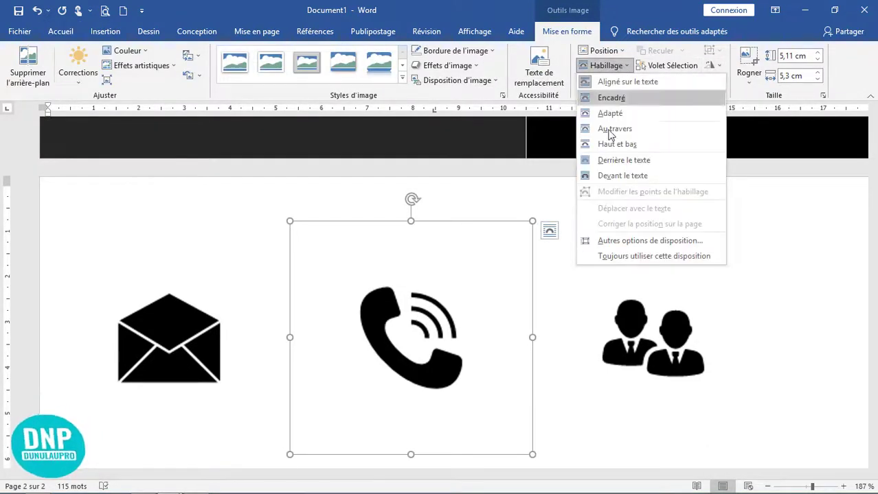
click(644, 176)
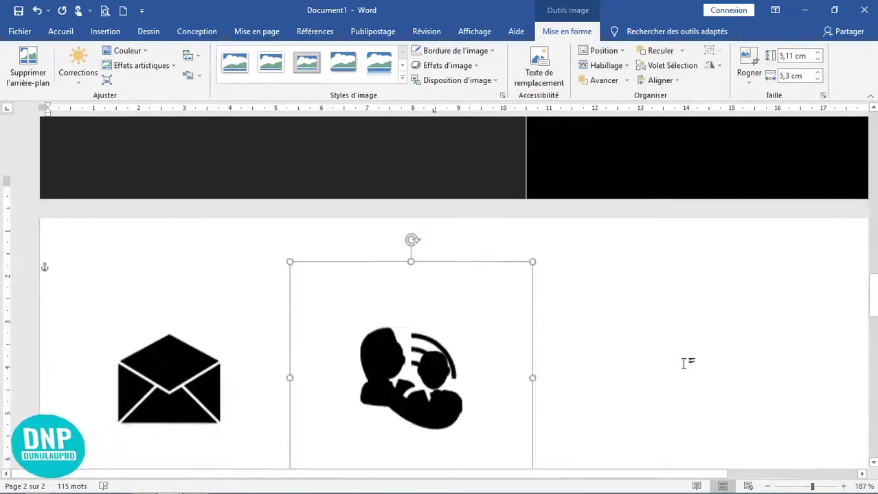
Step: Move the phone icon off the two-people icon into the blank area between it and the location pin
scroll(618, 361, down, 6)
scroll(569, 359, up, 4)
drag(423, 210, 693, 302)
click(392, 245)
click(369, 404)
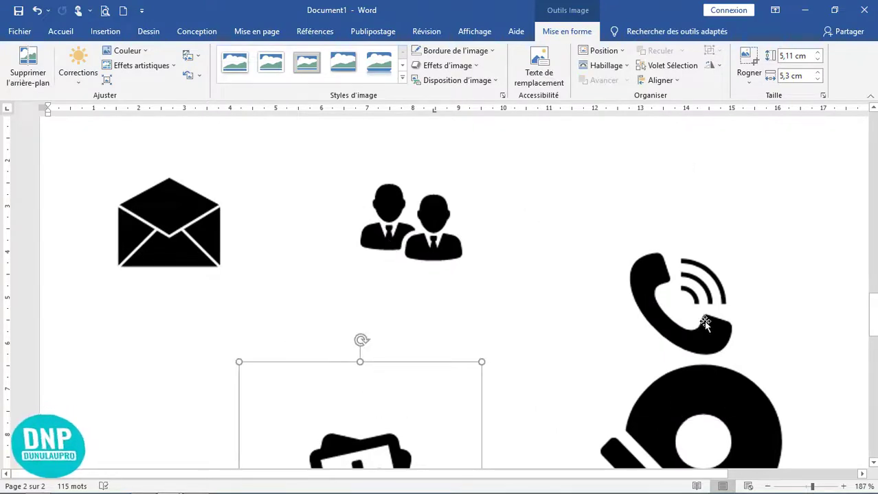
click(618, 280)
drag(617, 280, 506, 251)
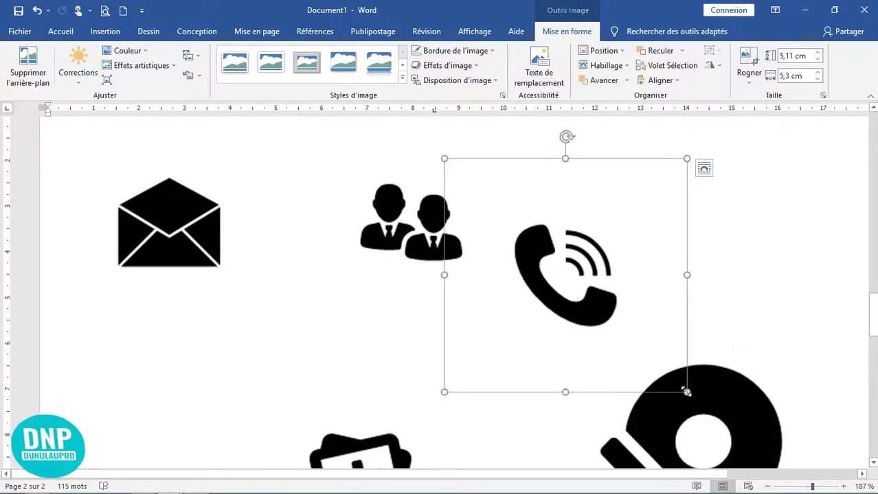
Step: Shrink the phone icon on page two to about 1.14 cm high and 1.19 cm wide
drag(686, 392, 502, 206)
scroll(506, 414, up, 5)
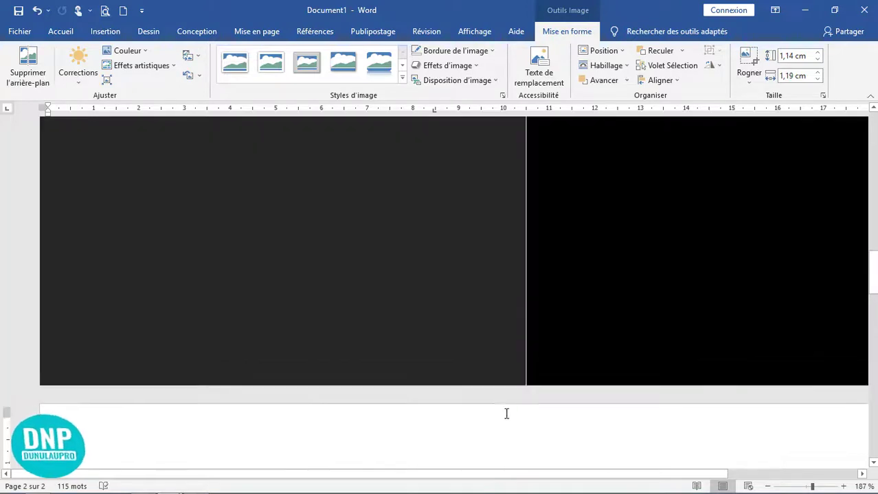
scroll(506, 413, down, 6)
scroll(490, 265, up, 3)
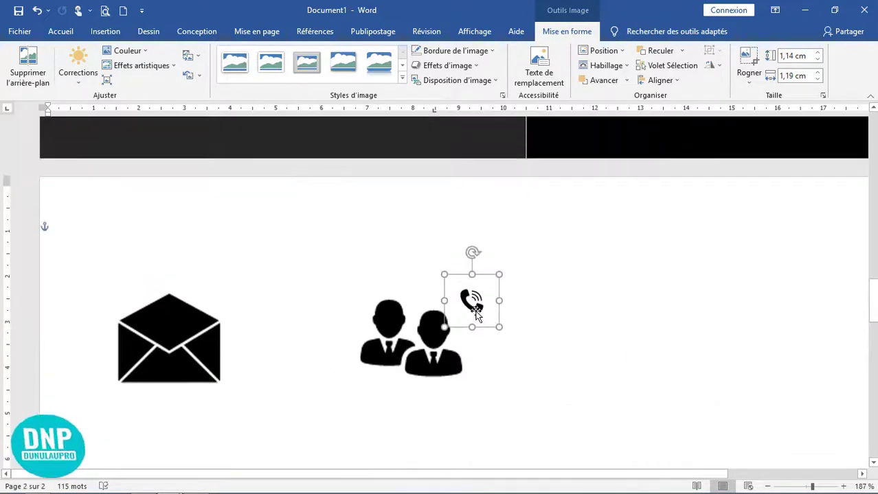
Step: Move the phone icon up to page one and centre it on the white circle beside the phone number
drag(476, 312, 583, 155)
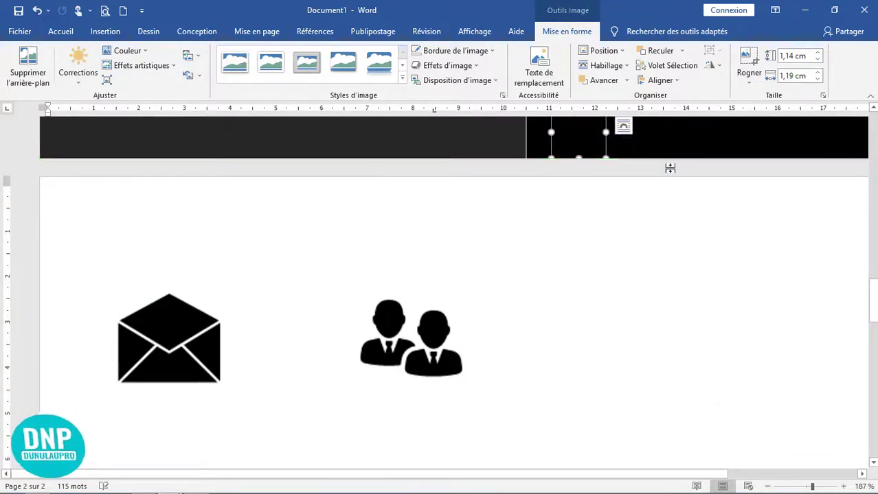
scroll(670, 168, up, 3)
drag(584, 379, 554, 165)
scroll(648, 307, up, 7)
drag(550, 450, 572, 196)
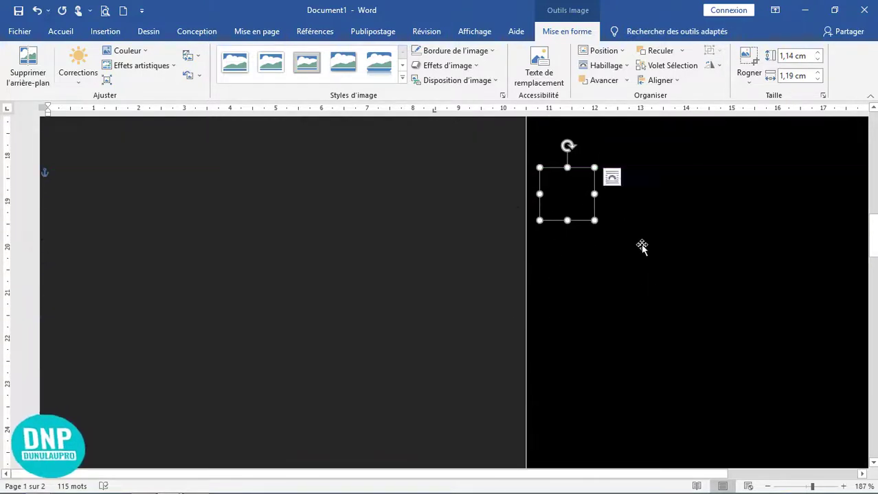
scroll(615, 379, up, 7)
drag(584, 463, 578, 125)
scroll(563, 309, up, 7)
drag(565, 392, 484, 175)
scroll(532, 359, up, 5)
drag(484, 406, 443, 226)
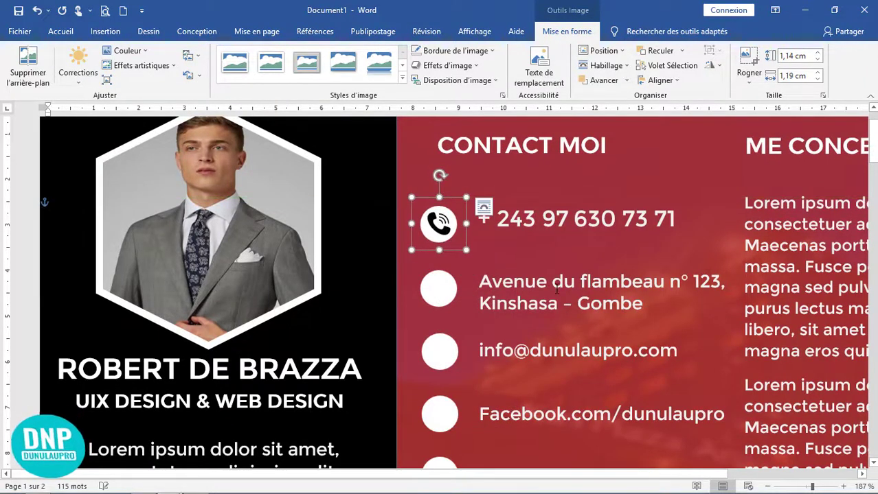
key(ctrl+Down)
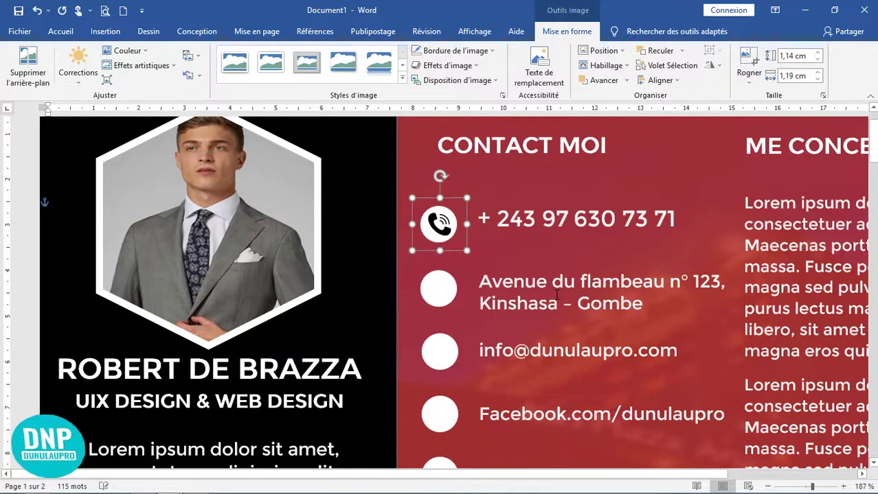
key(ctrl+Left)
click(585, 302)
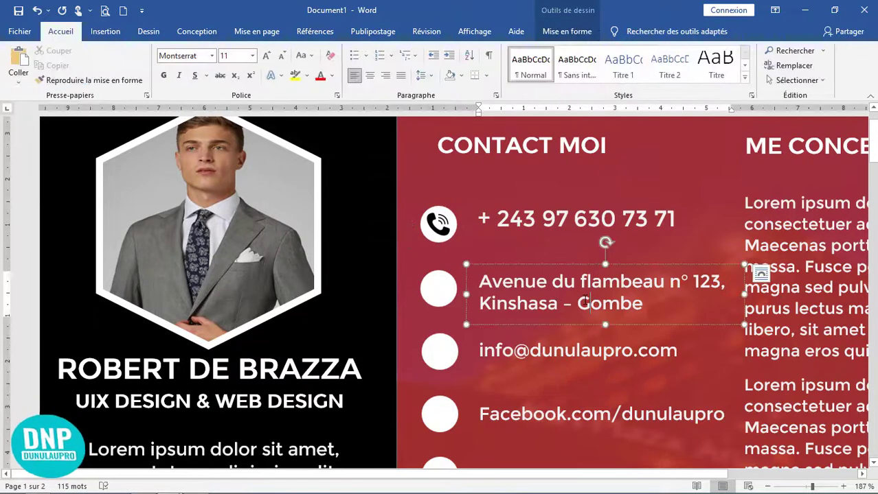
Step: Set the text wrapping of the location pin icon on page two to Devant le texte
scroll(519, 301, down, 12)
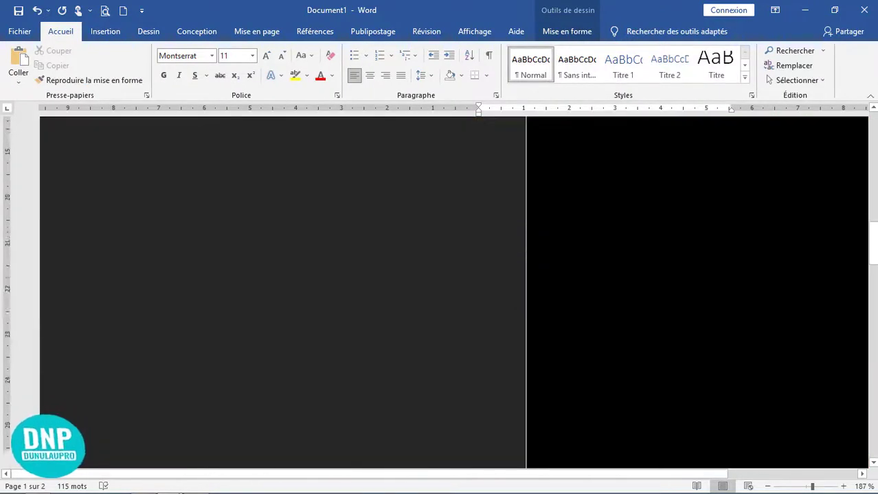
scroll(517, 296, up, 10)
scroll(517, 293, up, 3)
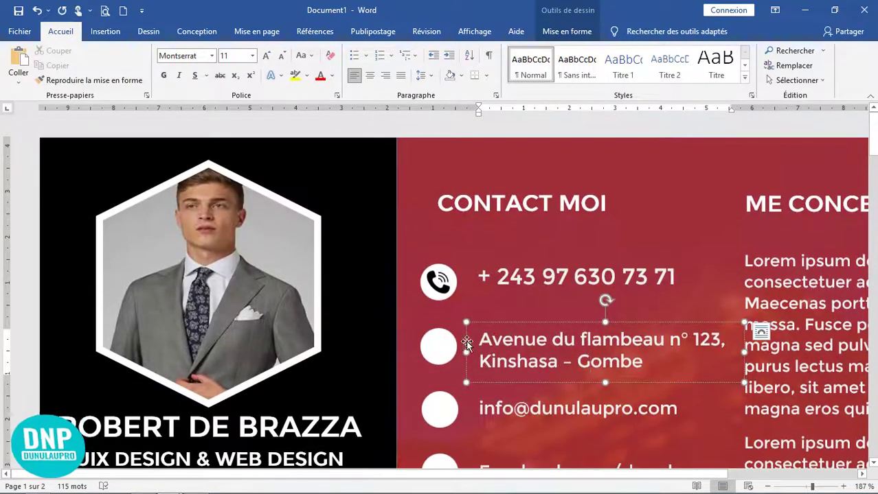
scroll(513, 345, down, 8)
scroll(513, 344, down, 6)
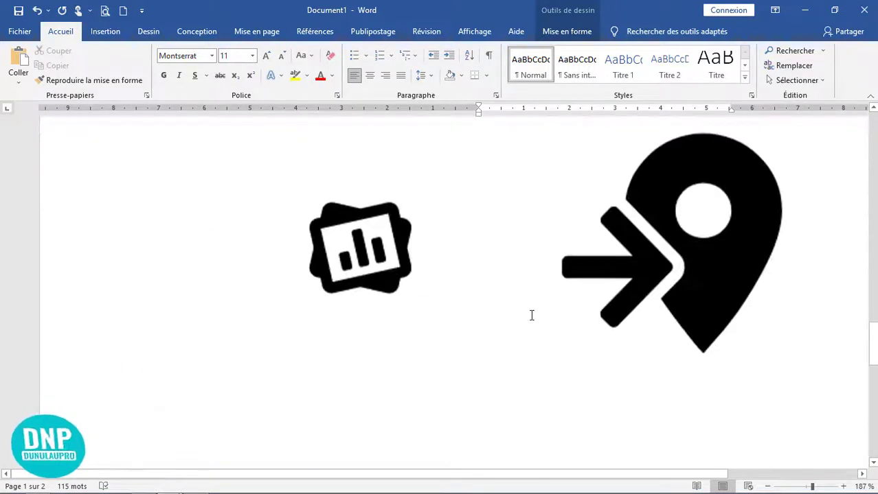
click(710, 233)
double_click(710, 234)
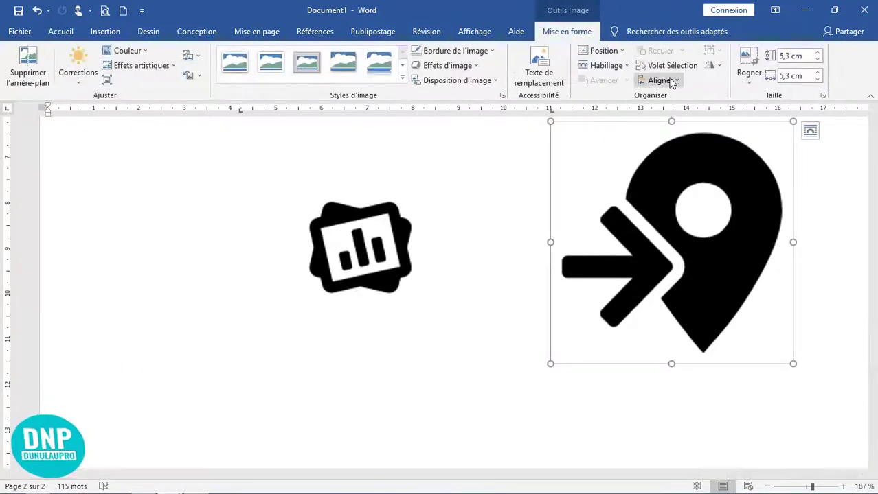
click(602, 66)
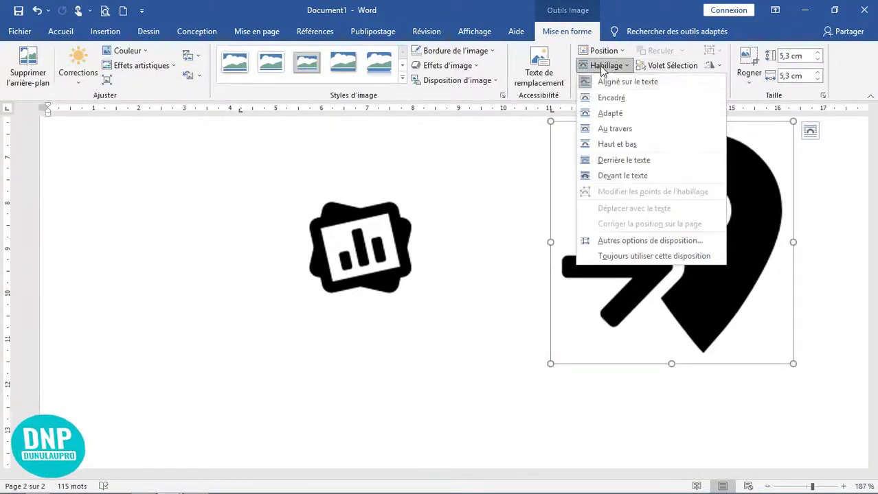
click(615, 178)
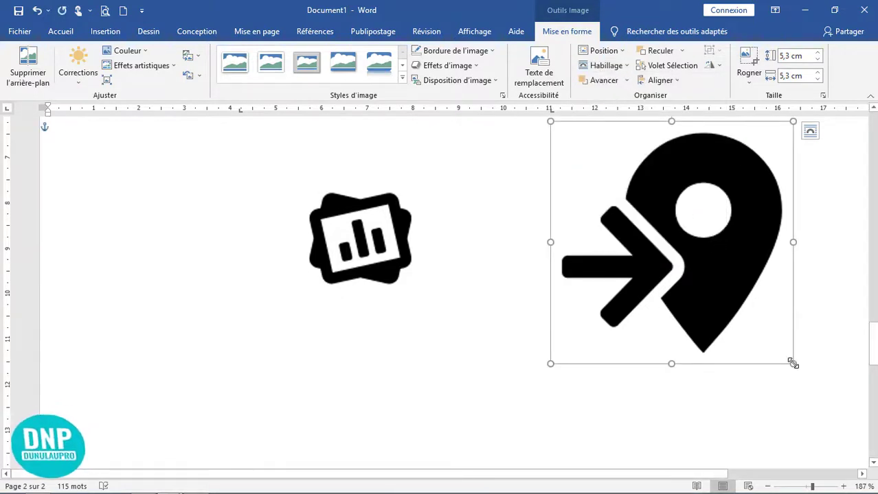
Step: Shrink the location pin icon to about 0.66 cm square and centre it on the white circle beside the postal address on page one
drag(793, 364, 580, 145)
scroll(644, 235, up, 3)
drag(566, 371, 559, 201)
scroll(661, 309, down, 12)
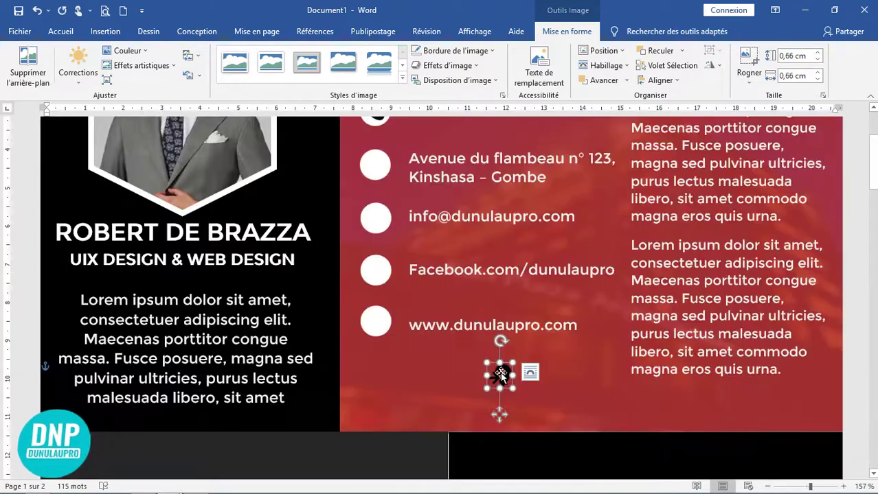
drag(500, 373, 373, 167)
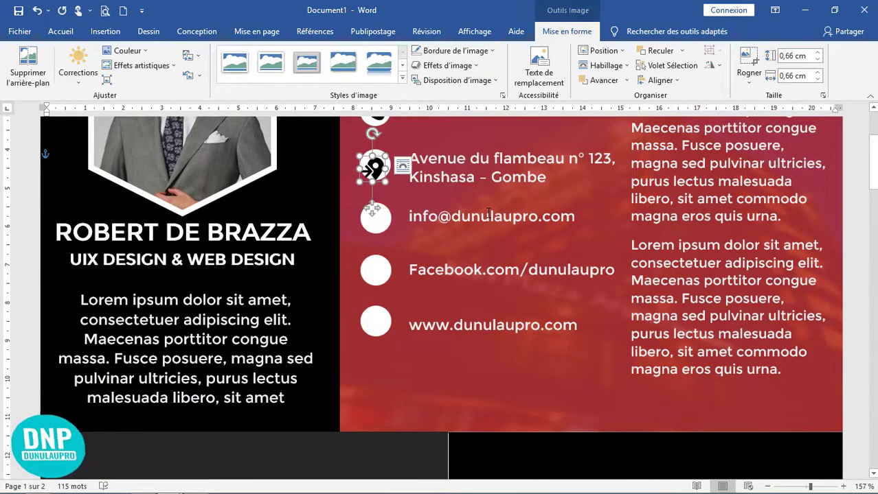
key(Up)
key(Up)
key(Up)
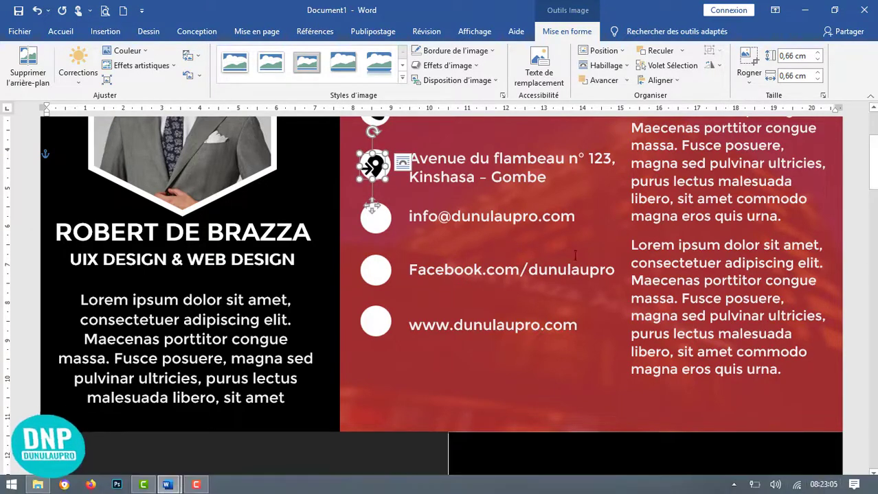
click(502, 217)
Step: Examine page one, checking the contact icons on their white circles and the empty dark blocks below the header
scroll(560, 288, up, 3)
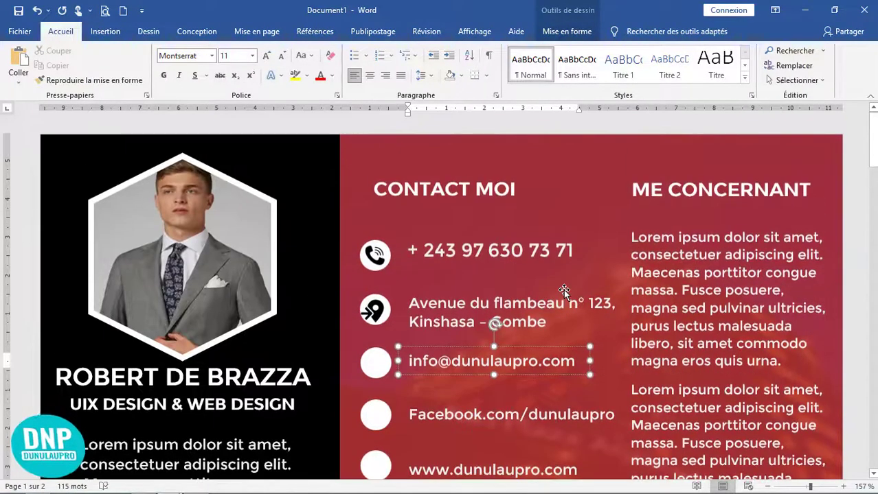
scroll(495, 343, down, 4)
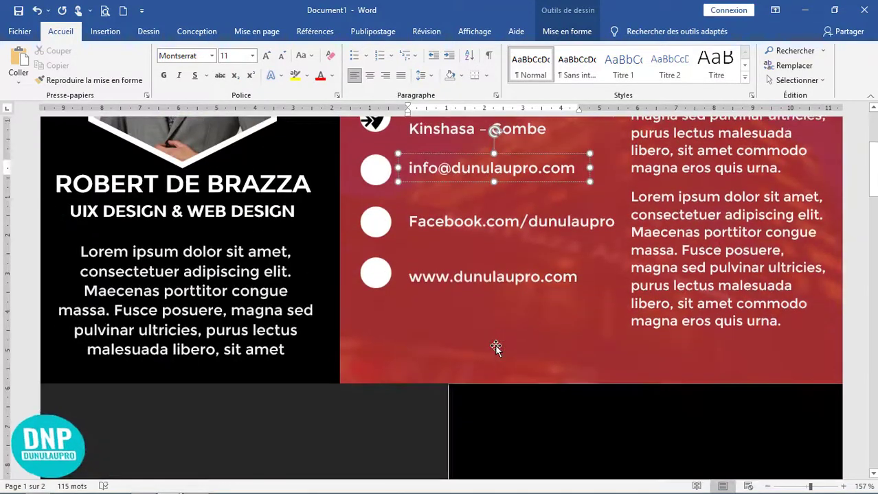
scroll(495, 344, up, 4)
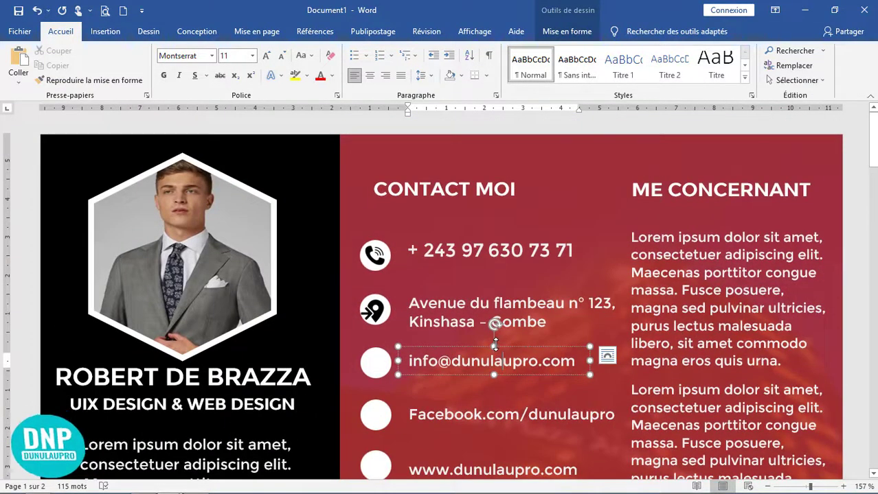
scroll(495, 344, down, 3)
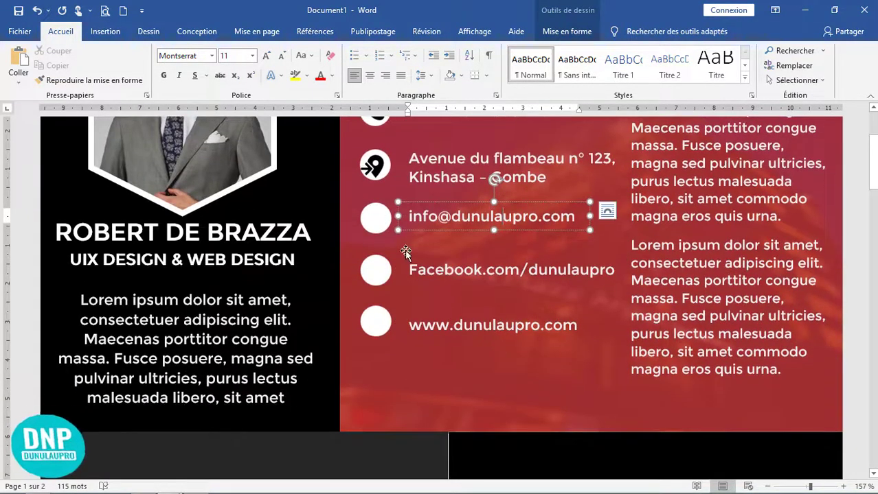
scroll(488, 339, down, 7)
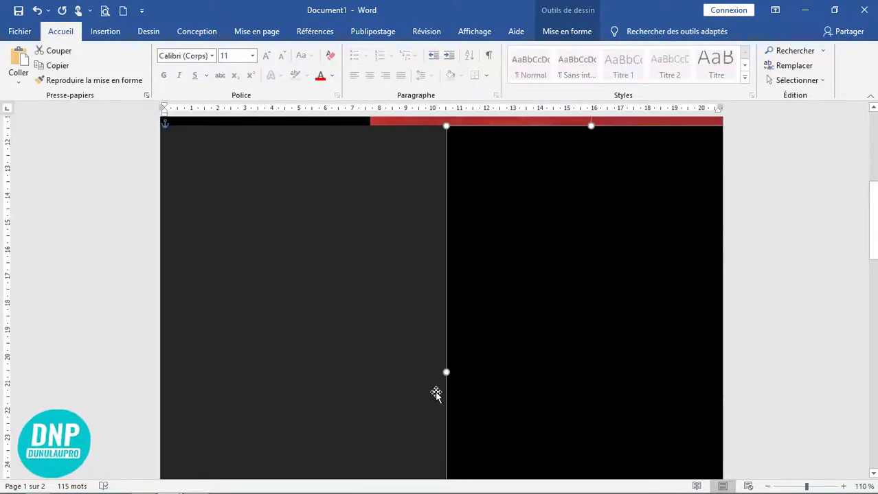
scroll(450, 400, up, 6)
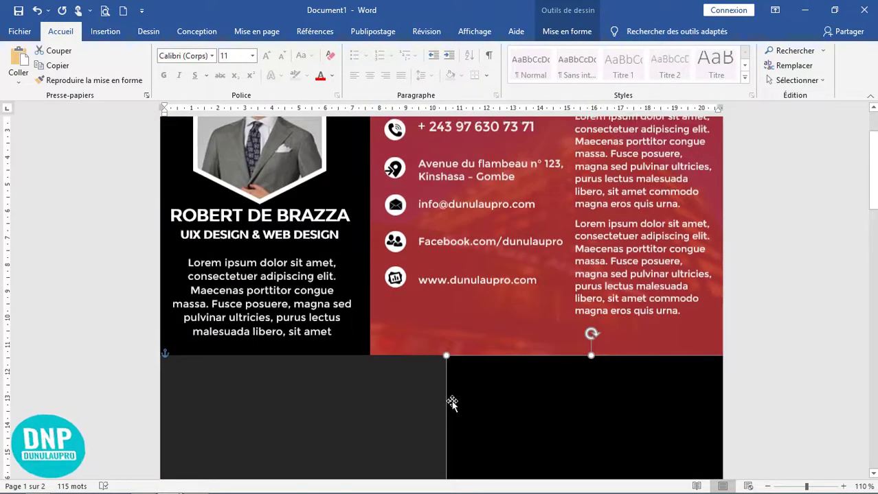
scroll(451, 404, up, 1)
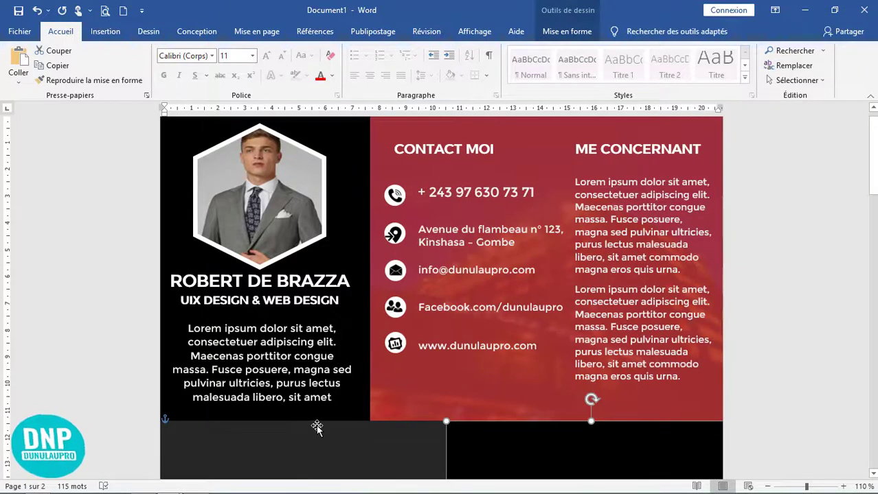
scroll(317, 427, down, 2)
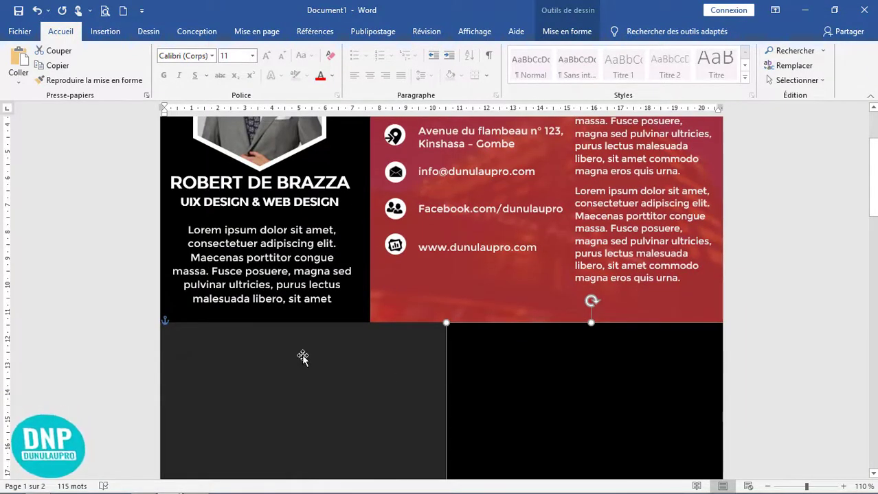
scroll(411, 345, down, 2)
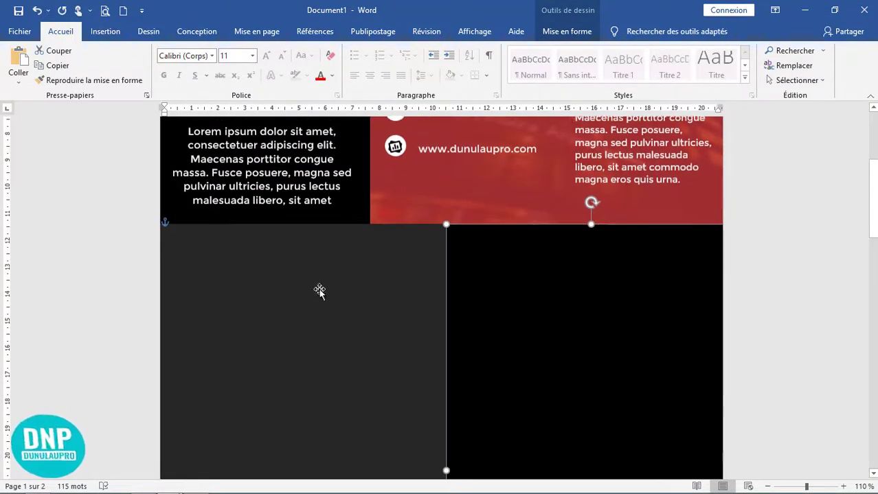
scroll(354, 326, up, 3)
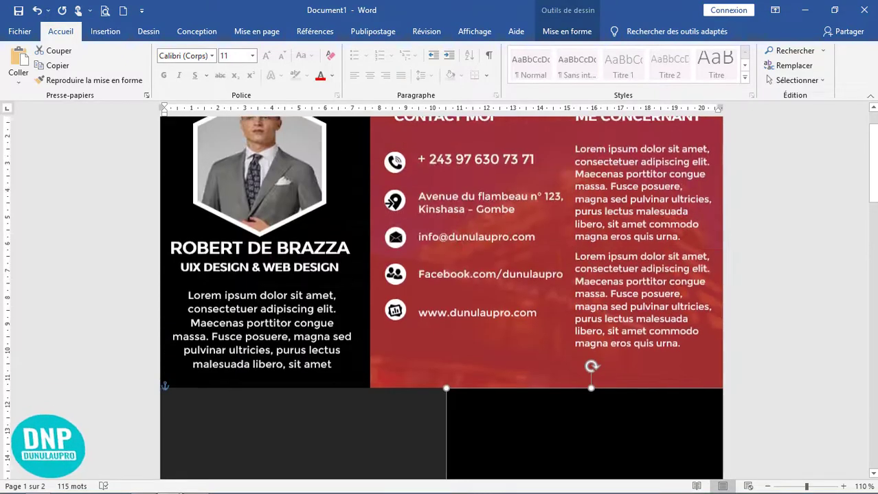
scroll(353, 325, up, 1)
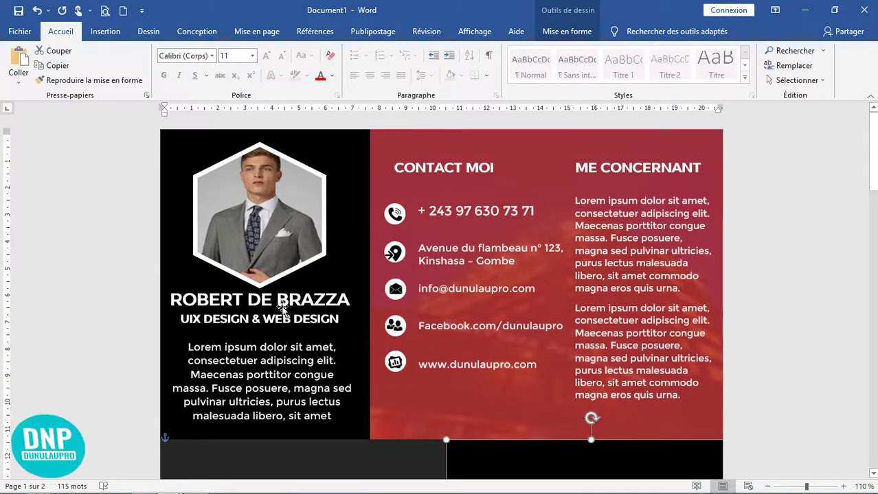
Step: Nudge the name text box beneath the hexagonal portrait slightly down towards the job title
click(304, 285)
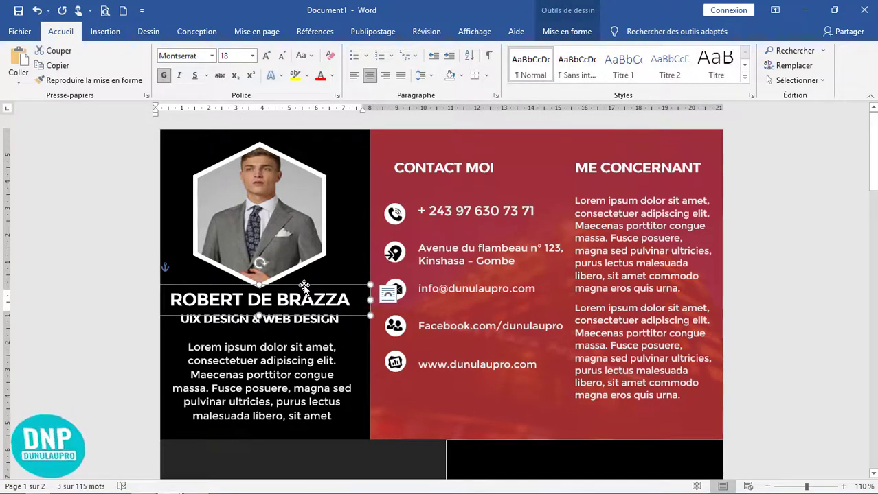
key(Down)
key(Down)
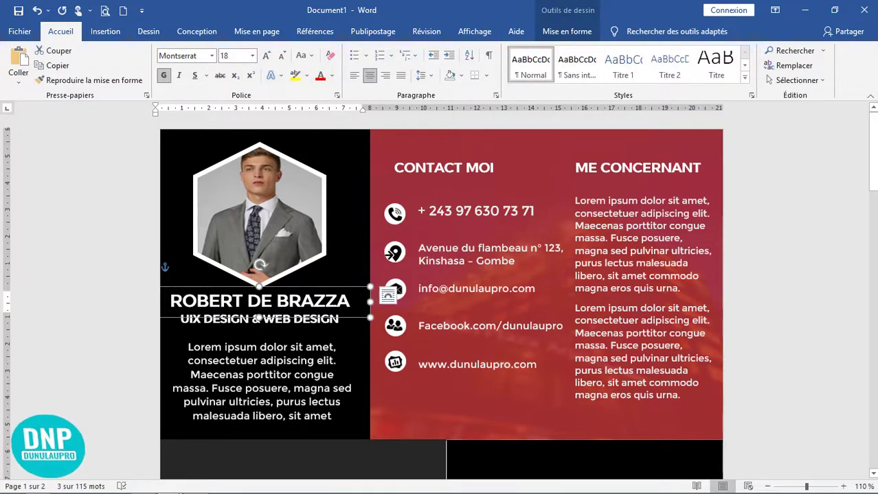
click(292, 375)
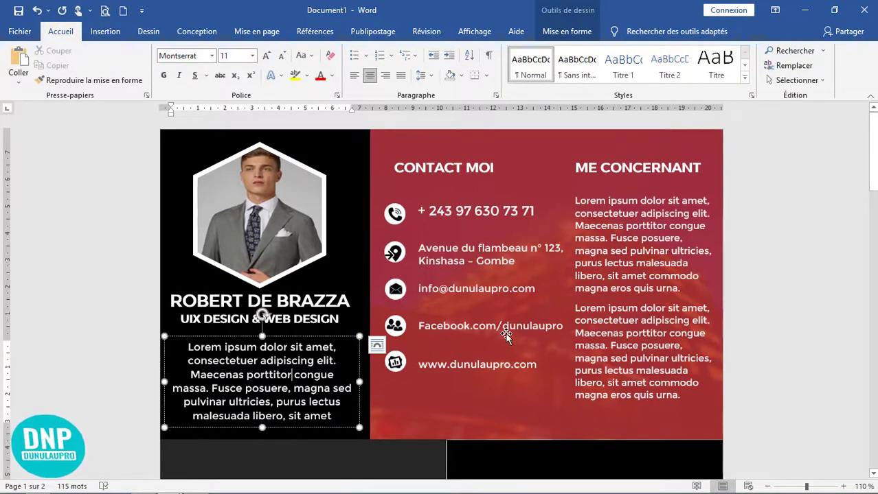
Step: Examine the text boxes of the name, the contact entries and the ME CONCERNANT paragraphs up close
scroll(504, 333, up, 4)
scroll(505, 334, up, 2)
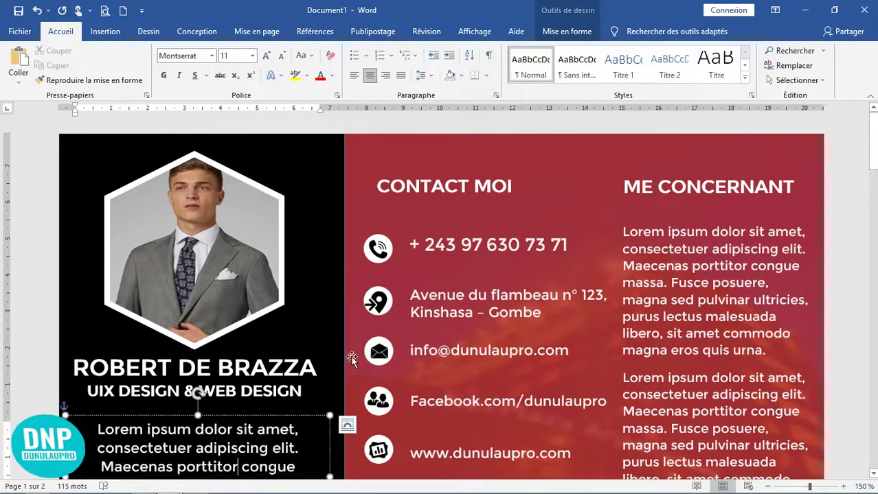
click(280, 371)
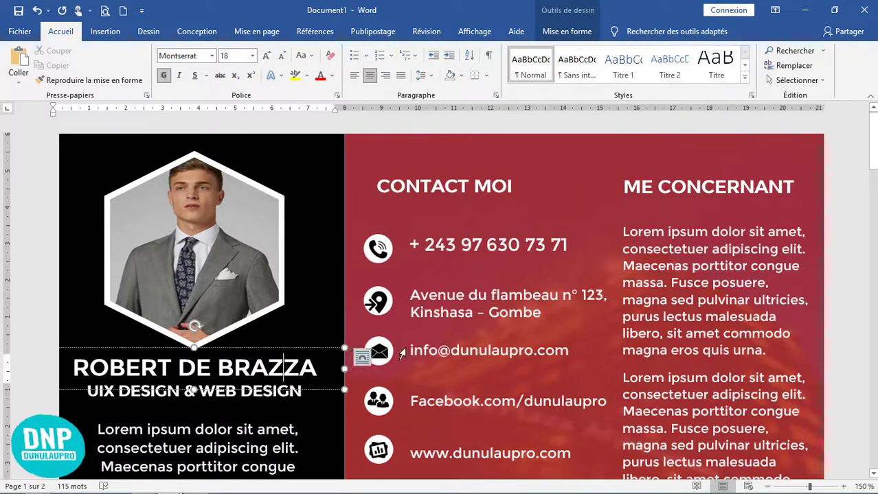
click(447, 349)
click(481, 307)
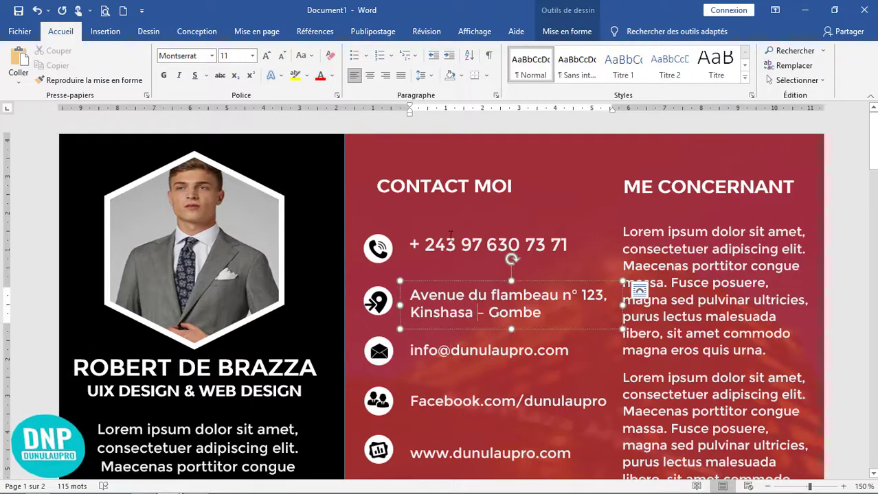
click(452, 245)
click(678, 258)
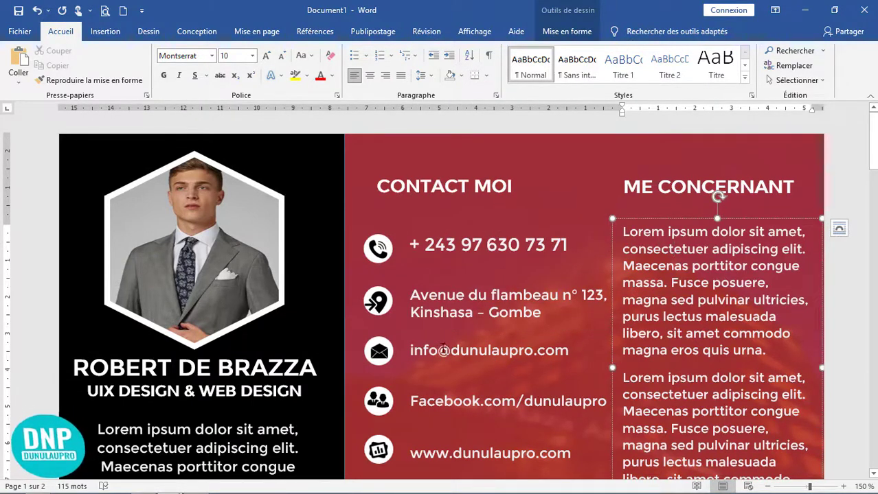
click(443, 350)
click(450, 404)
click(454, 452)
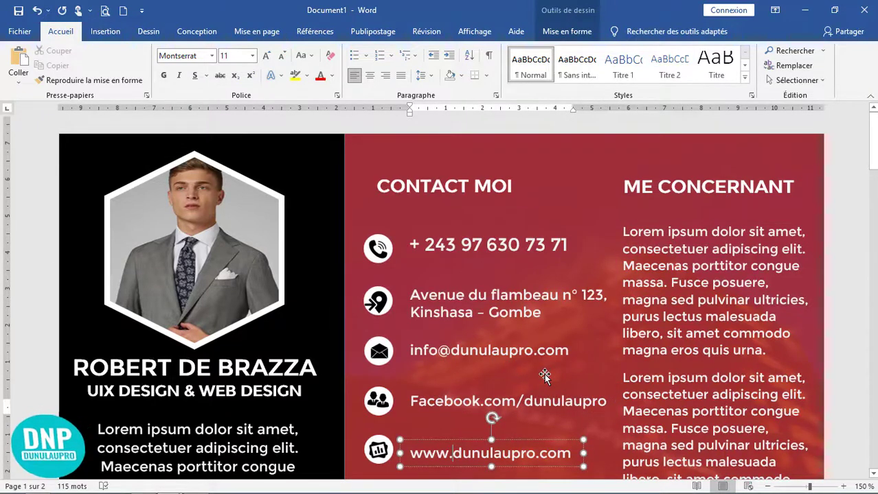
Step: Paste the TRAVAIL ET EXPERIENCES heading with its 2001 – 2004 entry onto the dark grey block and move the group slightly down
scroll(544, 373, down, 5)
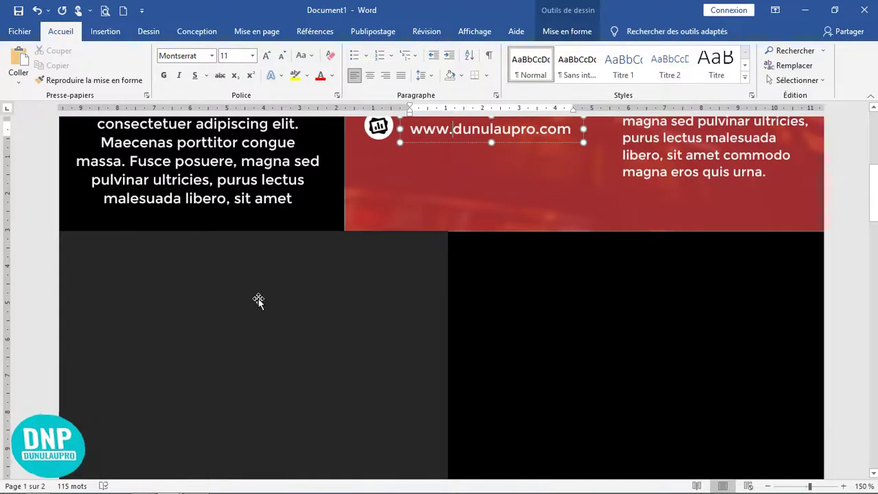
click(261, 300)
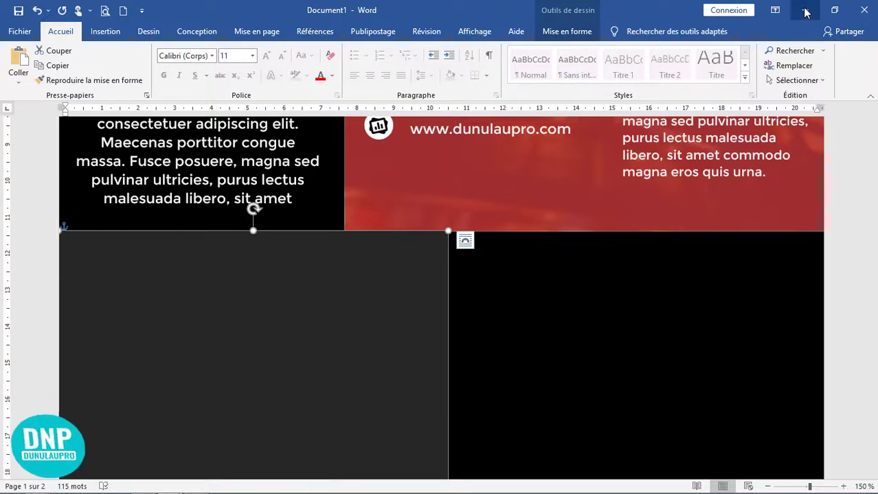
key(ctrl+v)
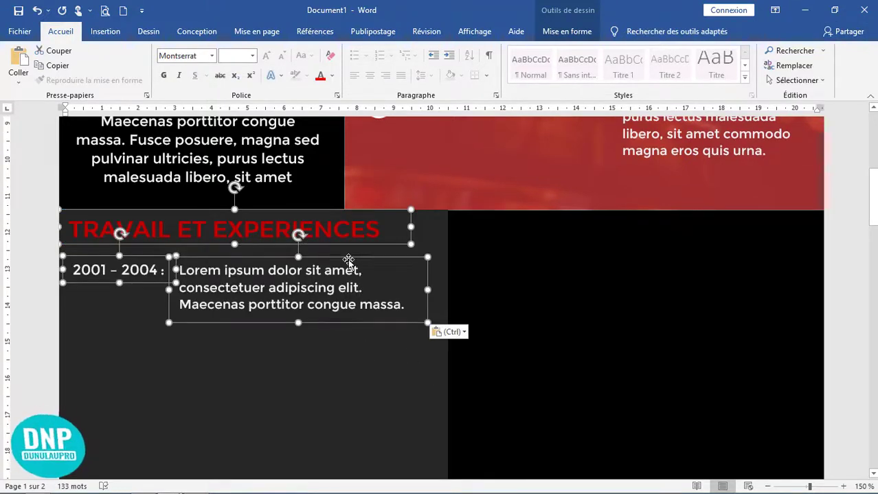
drag(349, 259, 356, 283)
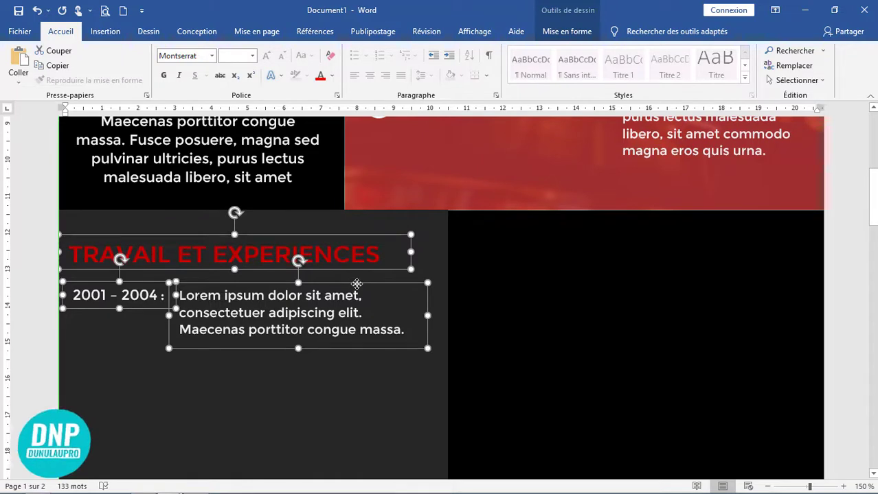
Step: Shift the TRAVAIL ET EXPERIENCES heading and the first entry's paragraph slightly right, leaving the date label in place
click(431, 367)
click(330, 250)
drag(348, 236, 362, 235)
click(339, 286)
mouse_move(355, 286)
mouse_down()
mouse_move(370, 284)
mouse_move(346, 285)
mouse_up()
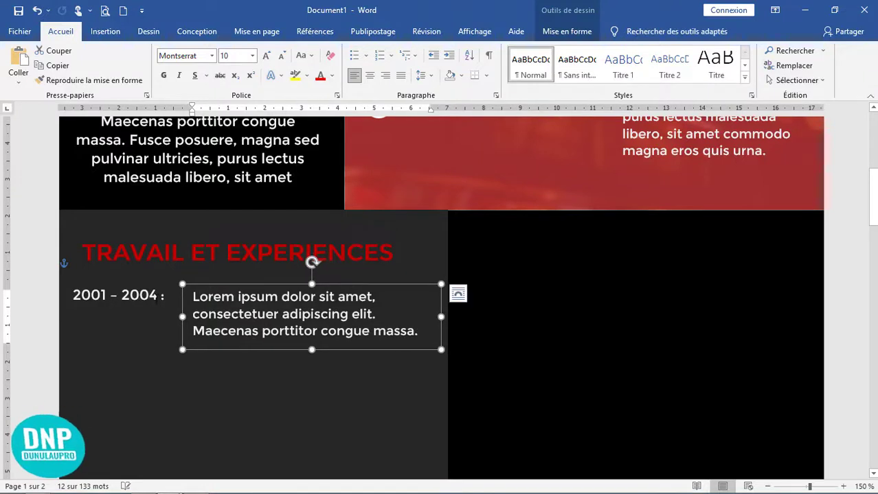
Step: Duplicate the date label and paragraph of the first entry twice, placing the two copies one below the other in the grey block
click(160, 283)
click(161, 283)
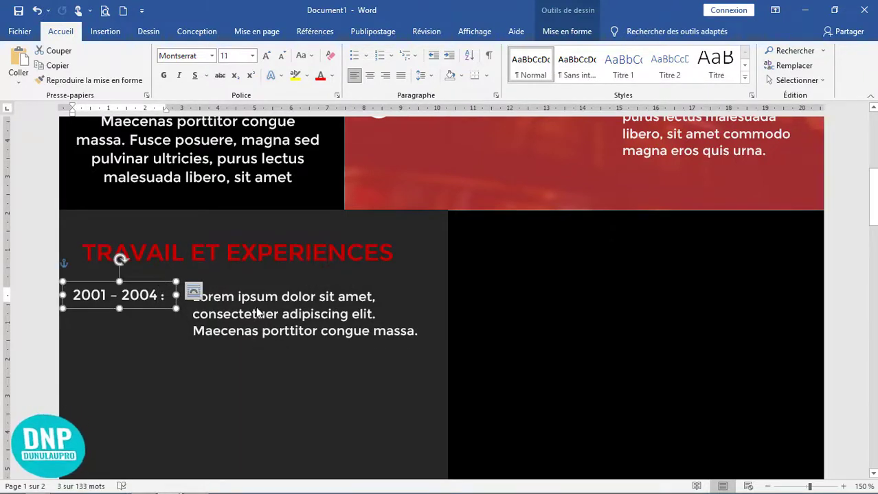
click(264, 285)
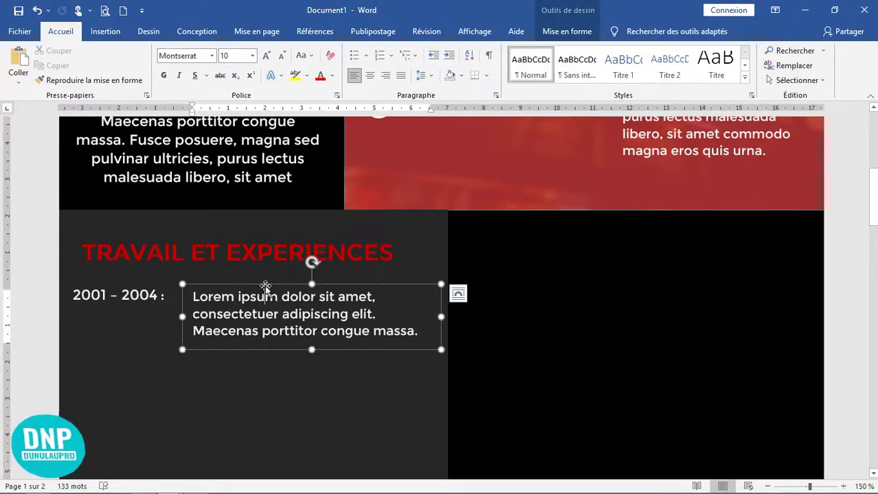
shift+click(140, 288)
drag(245, 290, 246, 371)
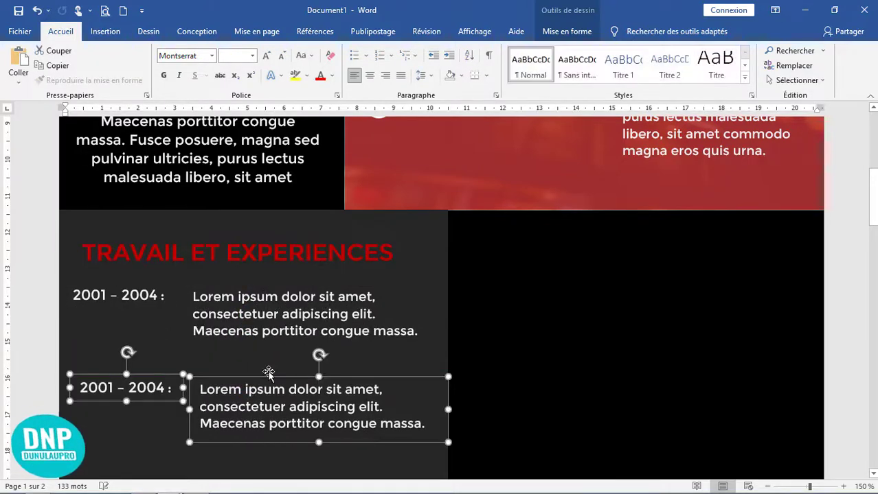
scroll(323, 373, down, 5)
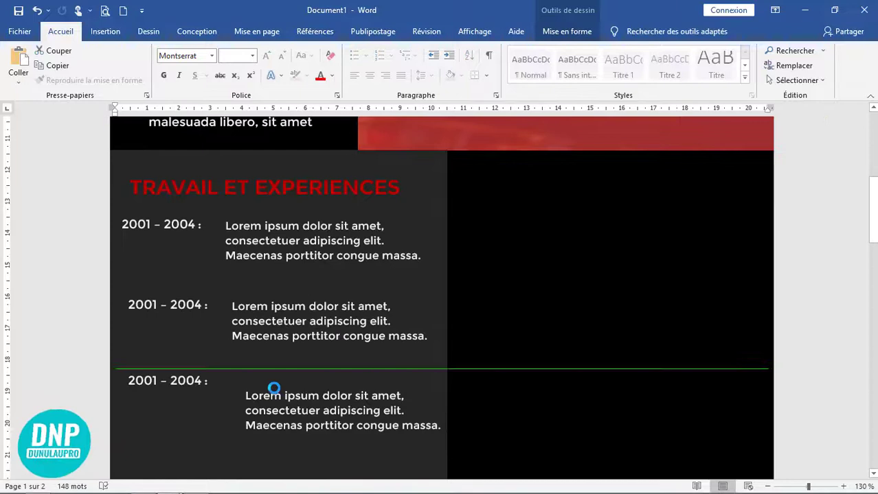
drag(274, 389, 277, 389)
Step: Nudge the third entry's paragraph left until it lines up with the second entry's paragraph
click(313, 357)
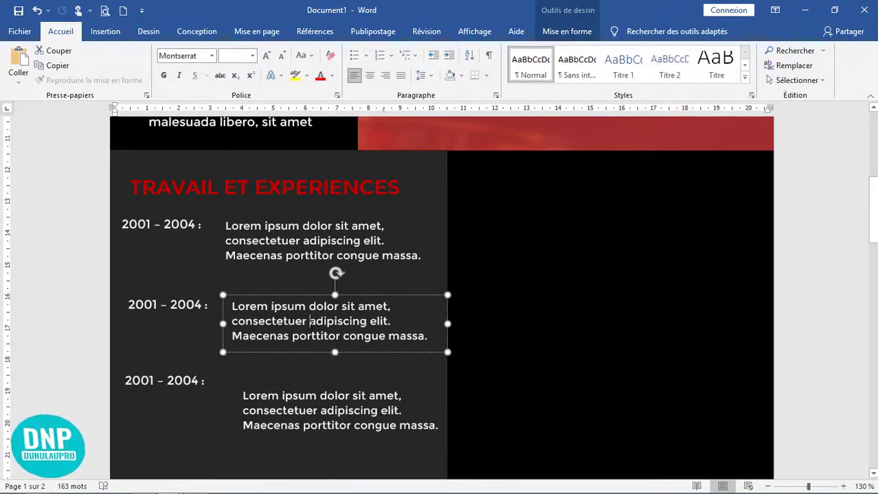
click(309, 384)
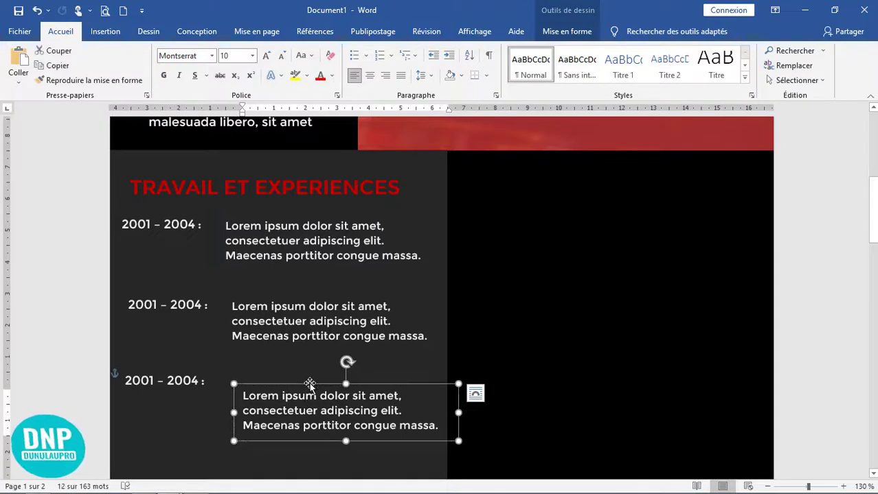
key(Left)
key(Left)
key(Left)
key(Left)
key(Left)
key(Left)
key(Left)
key(Left)
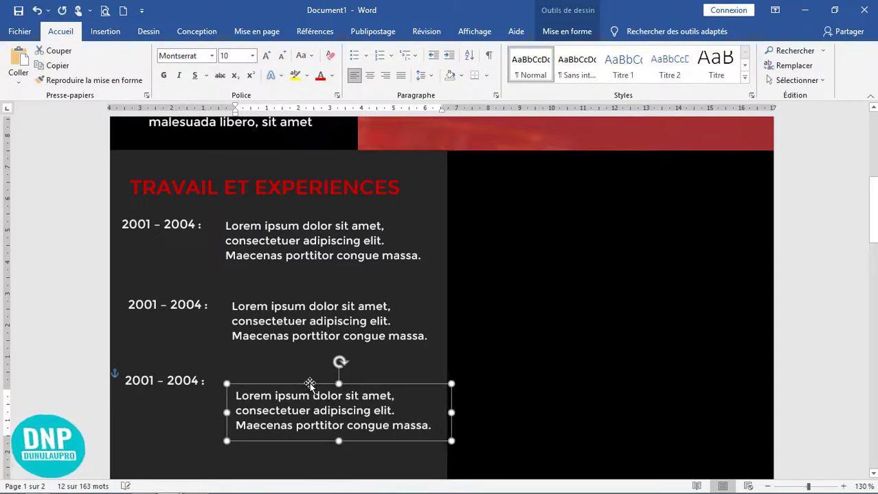
key(Left)
key(Left)
key(Left)
key(Left)
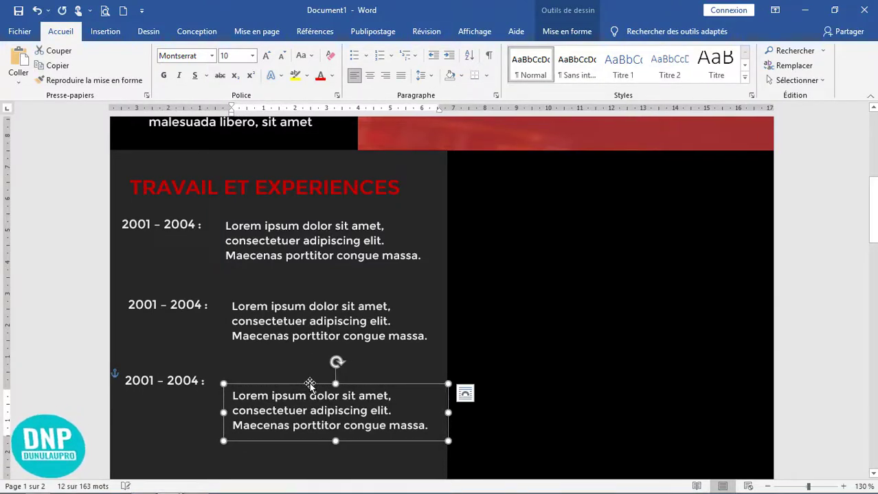
Step: Nudge the first entry's paragraph slightly right towards the left edge of the paragraphs below it
click(287, 215)
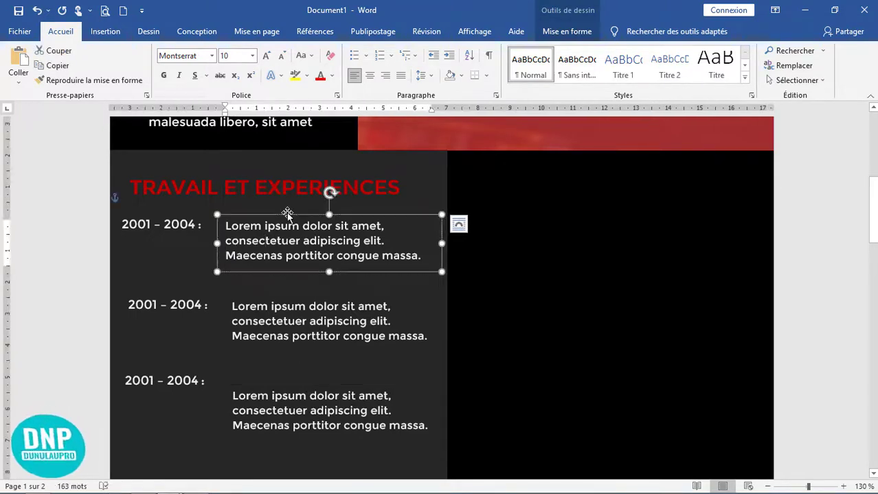
key(Right)
key(Right)
key(Right)
key(Right)
key(Right)
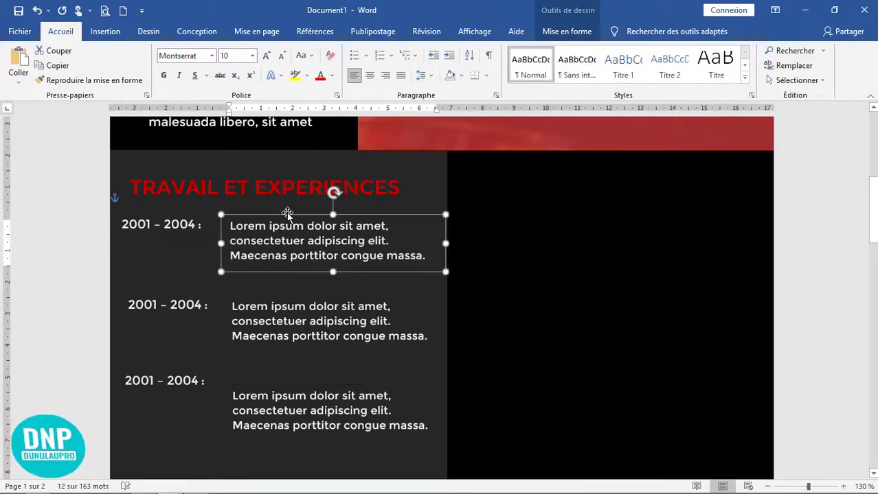
Step: Nudge the third entry's 2001 – 2004 label slightly right to line up with the second entry's label
click(197, 371)
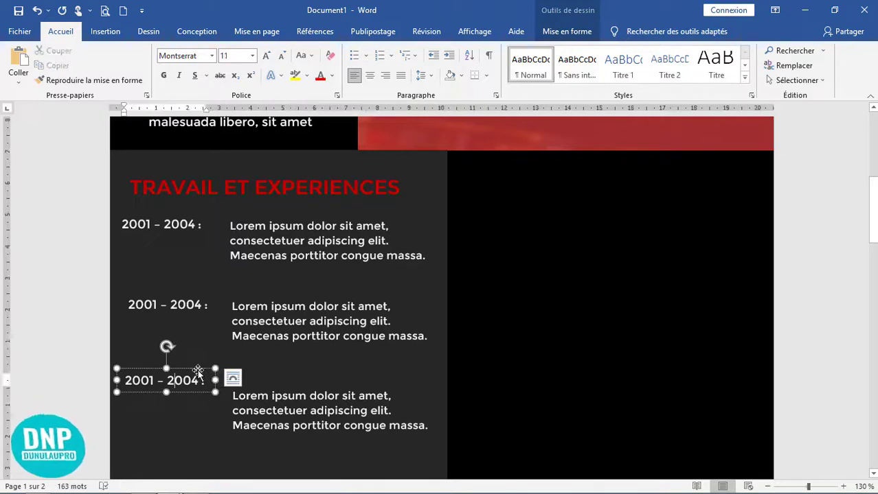
key(Right)
key(Right)
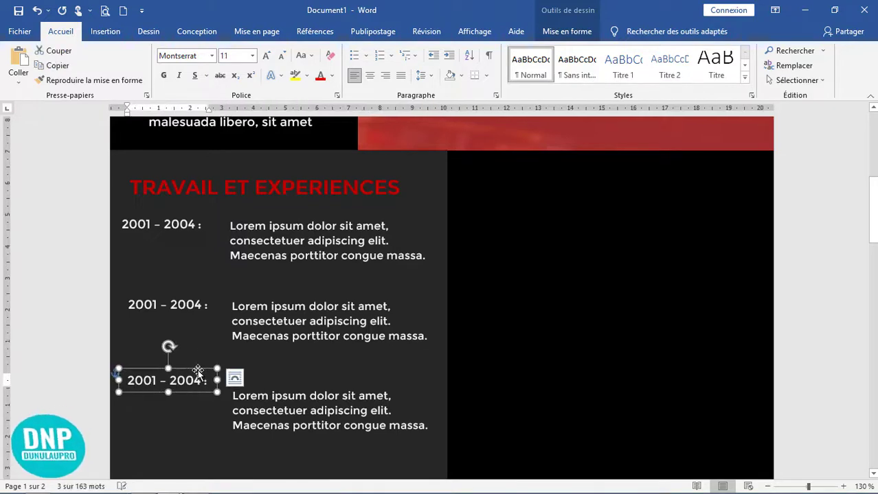
click(276, 322)
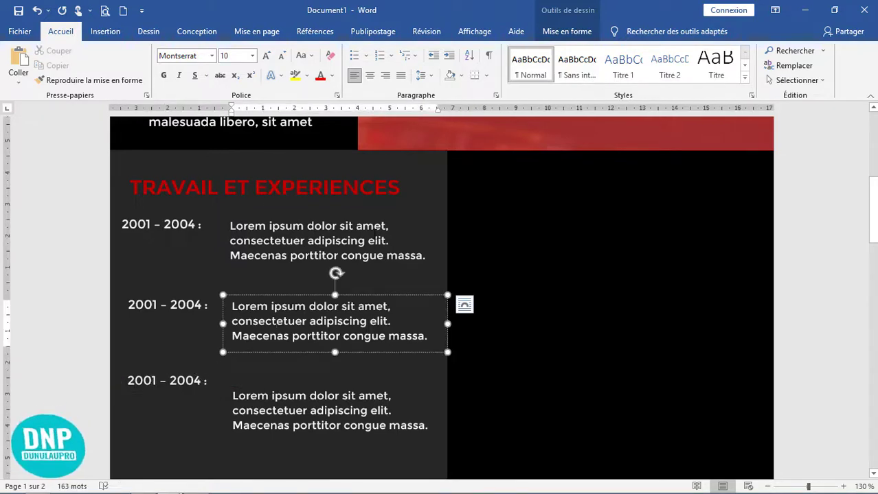
Step: Paste the RECOMPENSES heading and place it below the third work entry, aligned with the TRAVAIL ET EXPERIENCES heading
scroll(371, 254, down, 5)
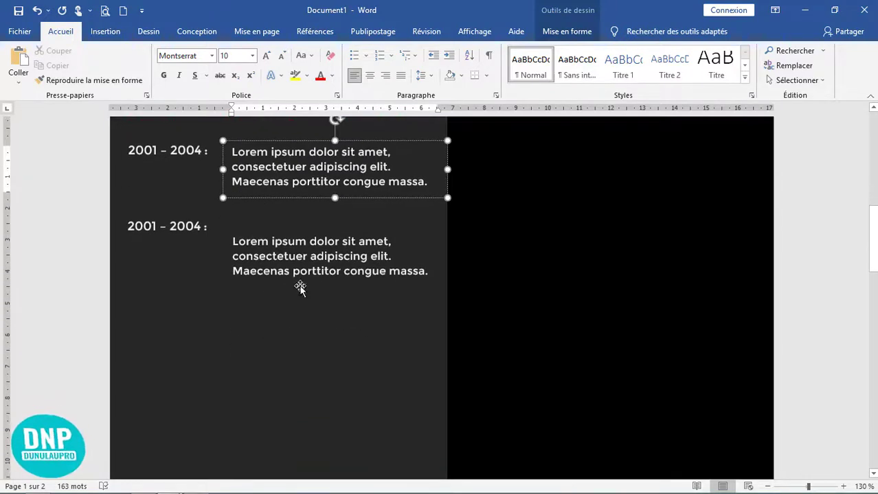
click(225, 433)
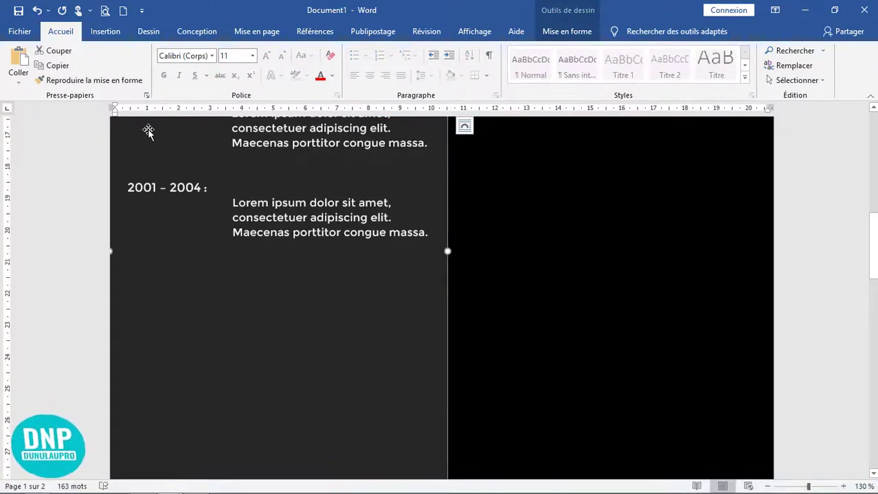
click(21, 58)
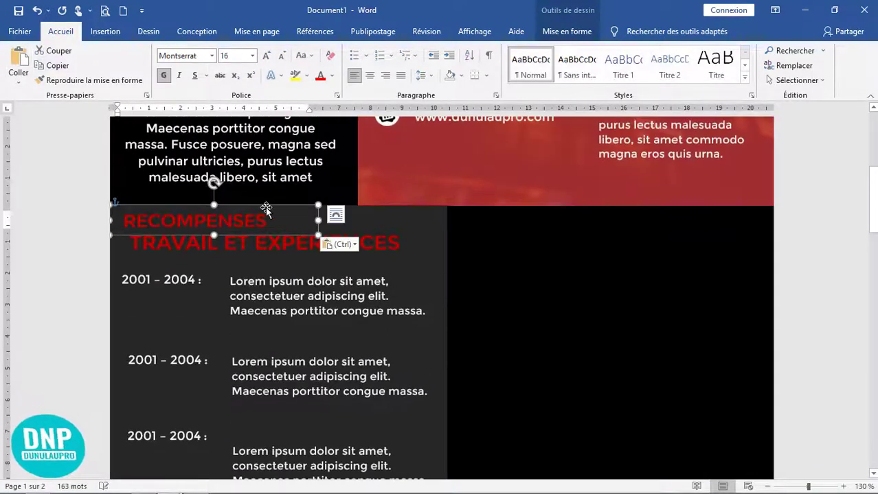
drag(279, 206, 313, 428)
scroll(297, 292, down, 5)
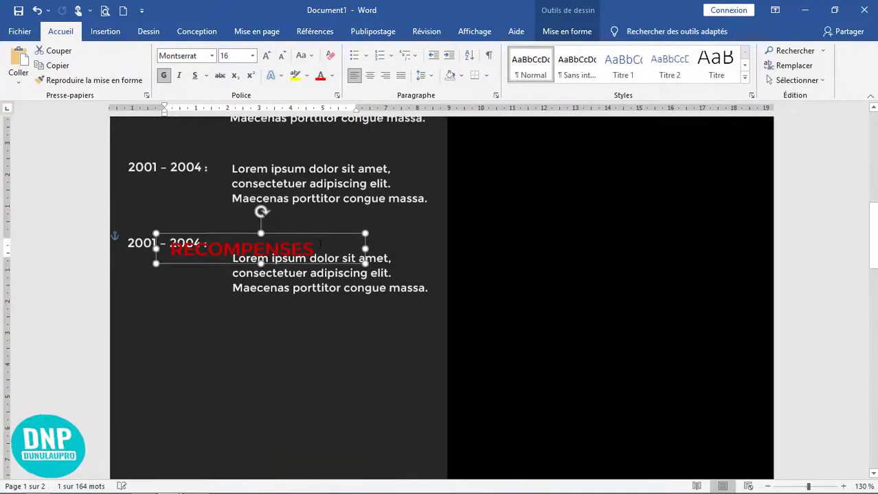
drag(297, 292, 276, 322)
scroll(368, 377, down, 3)
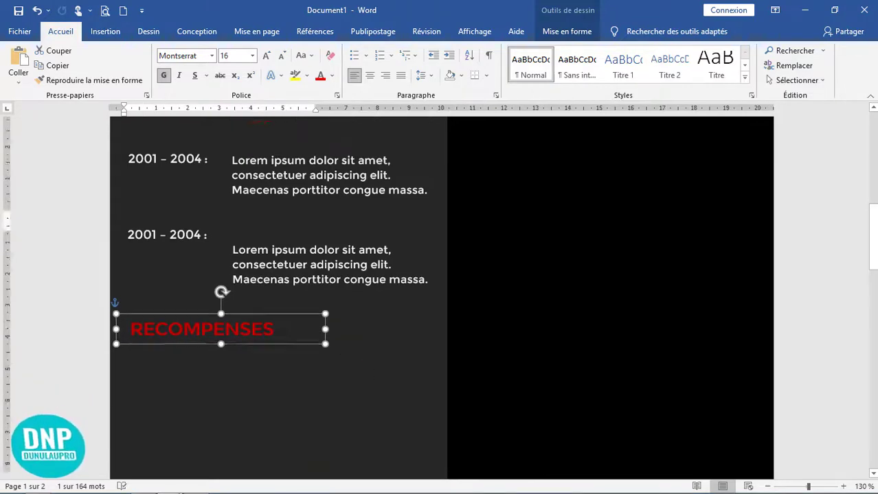
Step: Move the third work entry's paragraph up so that its first line is level with its date label
scroll(371, 377, up, 5)
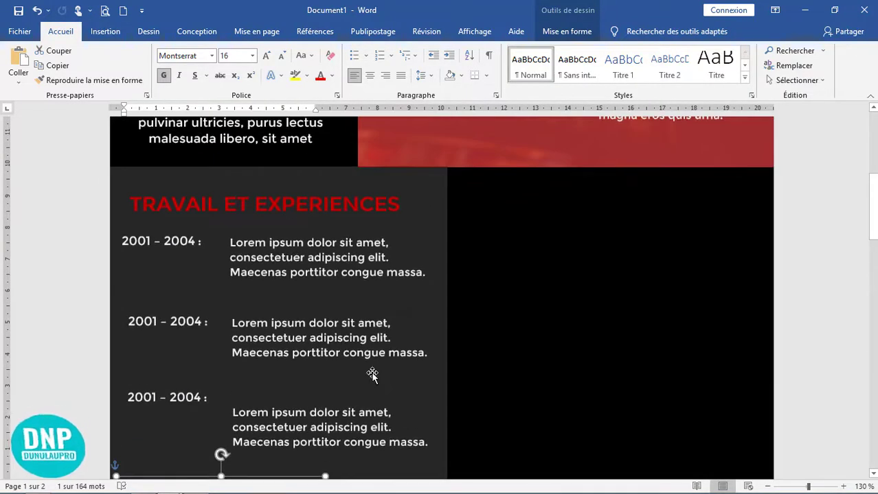
scroll(371, 373, down, 4)
scroll(330, 364, down, 3)
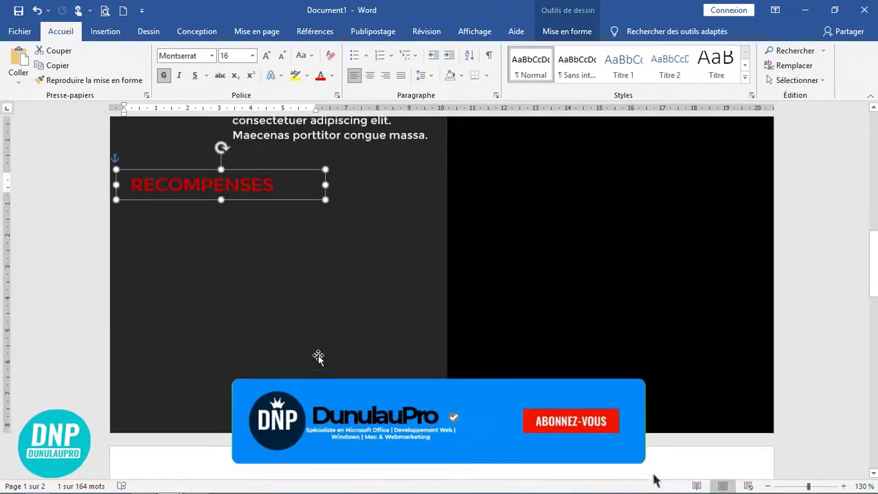
click(276, 251)
scroll(292, 200, up, 2)
click(293, 212)
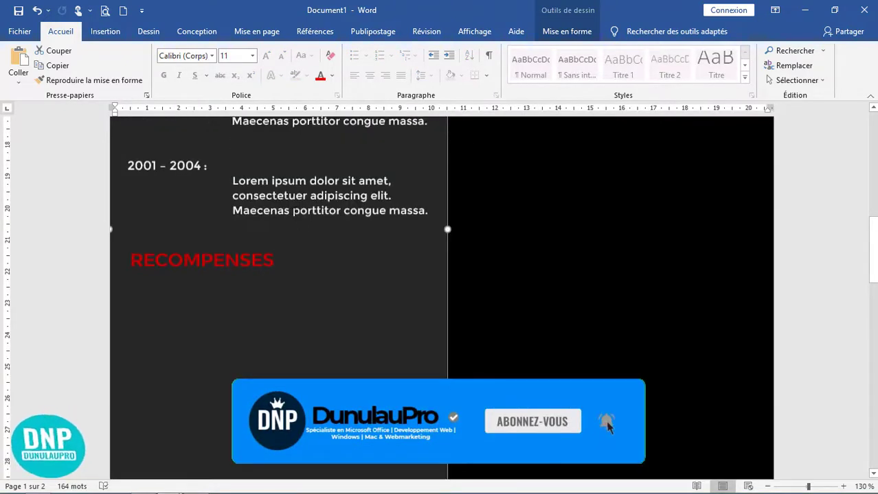
drag(309, 169, 309, 155)
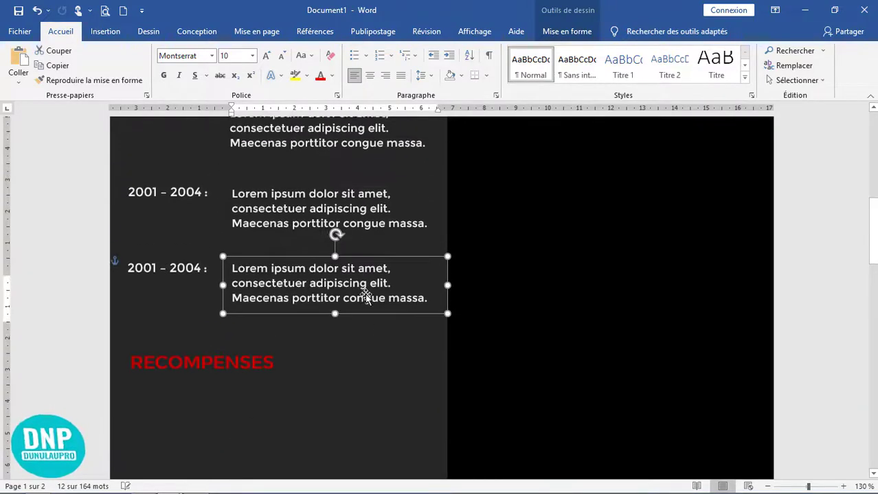
Step: Paste the PALME D'OR POUR S7 label with its paragraph and place the pair directly beneath the RECOMPENSES heading
scroll(364, 294, up, 3)
click(362, 359)
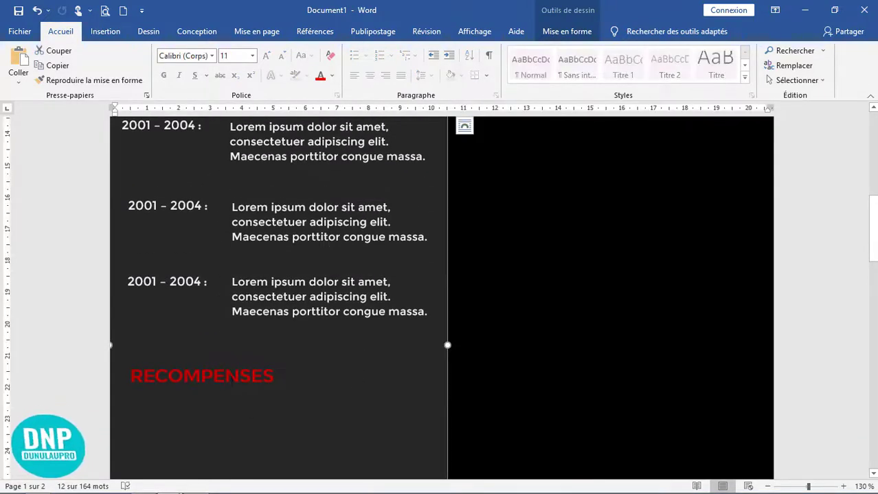
scroll(237, 244, down, 3)
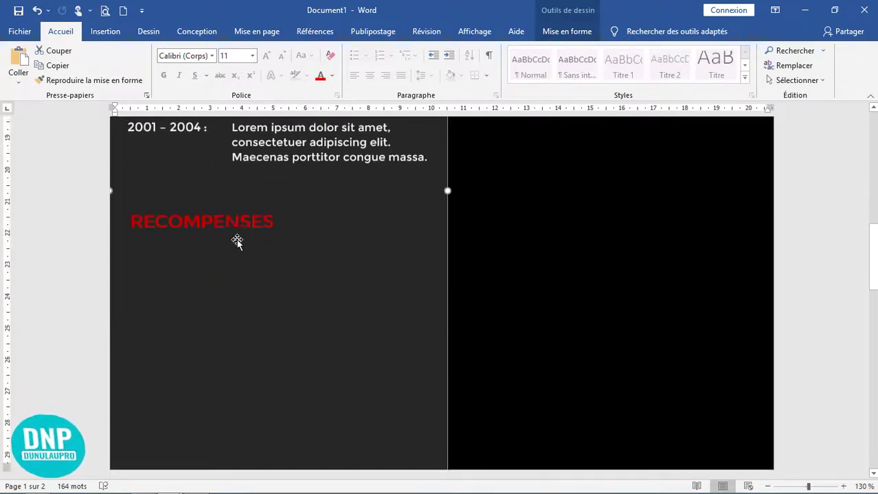
click(237, 223)
key(ctrl+v)
drag(361, 172, 378, 415)
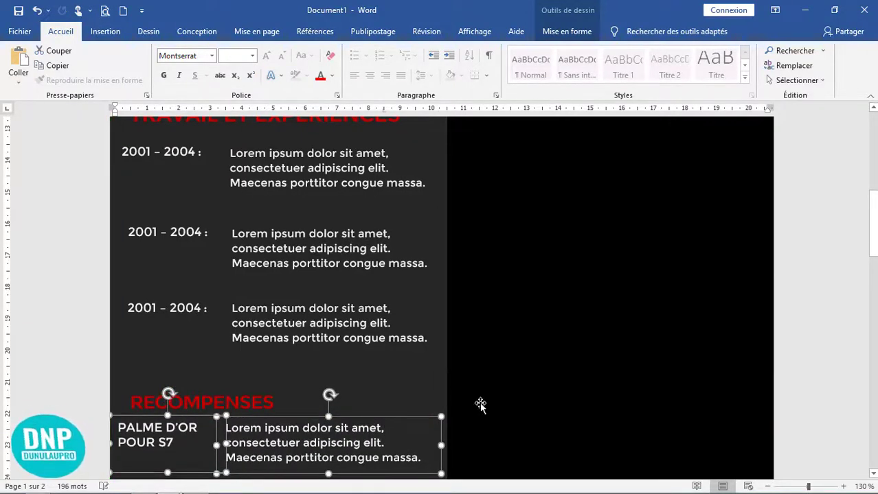
Step: Paste the EDUCATIONS heading with its two dated entries into the black block and lower them level with the TRAVAIL ET EXPERIENCES heading
scroll(480, 406, down, 4)
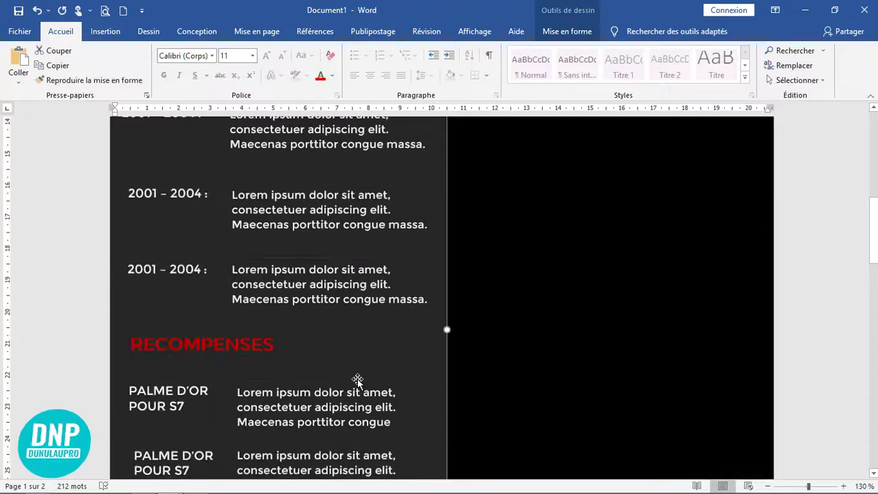
scroll(361, 383, down, 4)
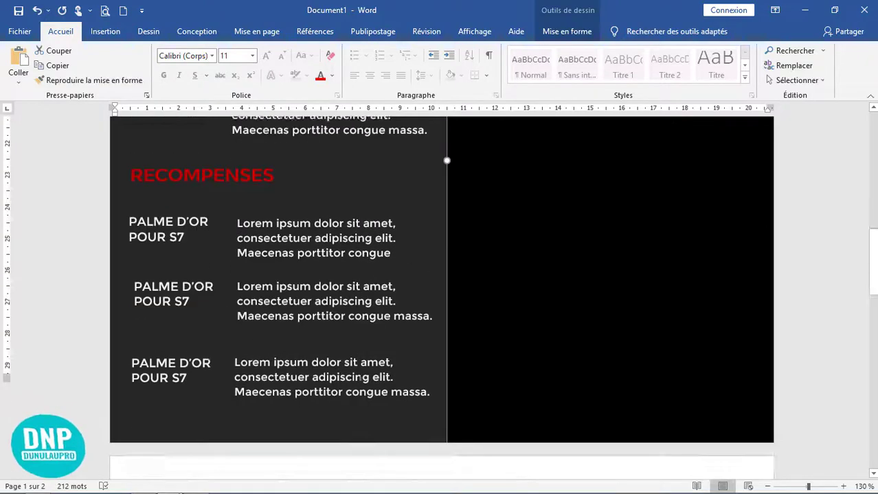
scroll(360, 382, up, 4)
scroll(360, 380, up, 10)
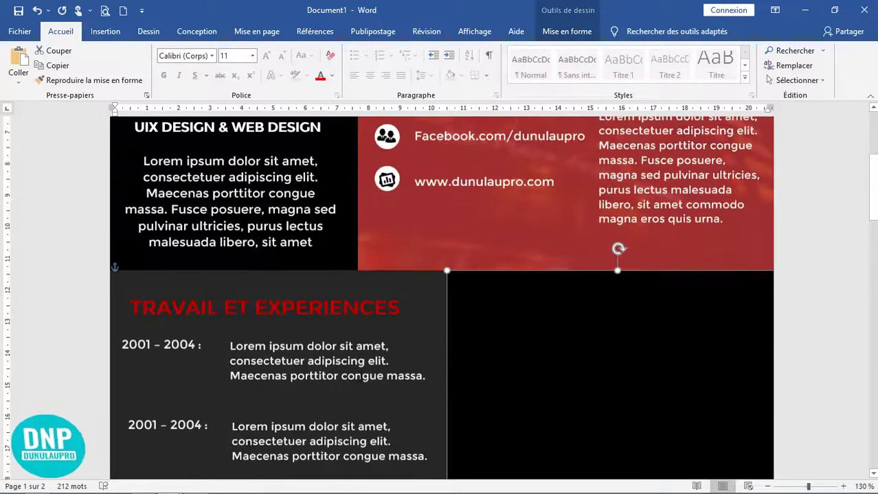
ctrl+scroll(360, 380, down, 6)
ctrl+scroll(362, 380, down, 1)
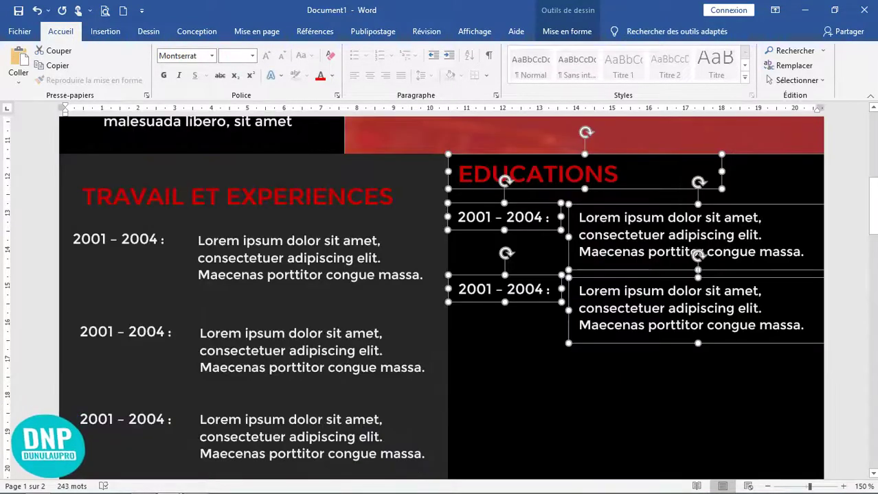
key(Down)
key(Down)
key(Down)
key(Down)
key(Down)
key(Down)
key(Down)
key(Down)
key(Down)
key(Down)
key(Down)
key(Down)
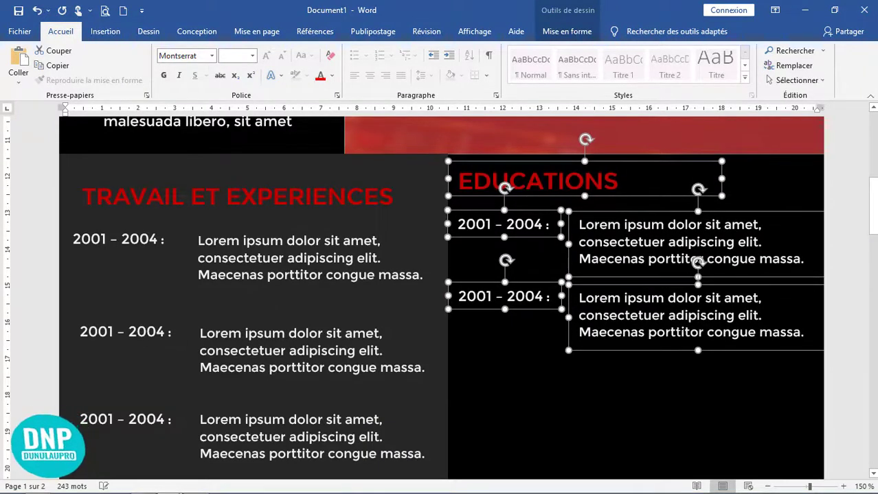
key(Down)
key(Down)
key(Down)
key(Down)
key(Down)
key(Down)
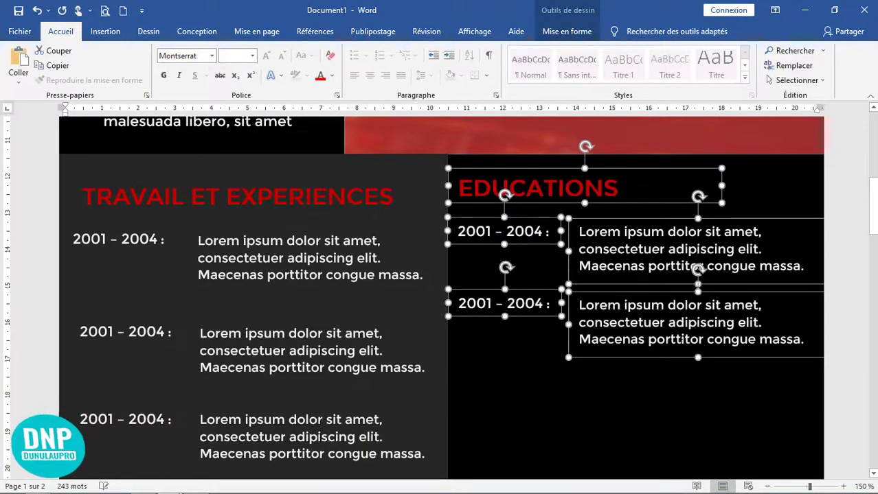
key(Down)
key(Down)
key(Down)
key(Down)
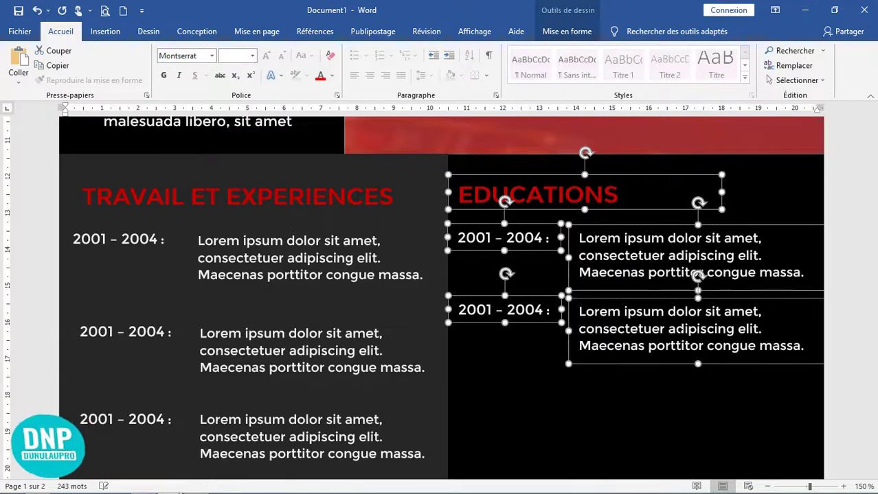
key(Up)
key(Up)
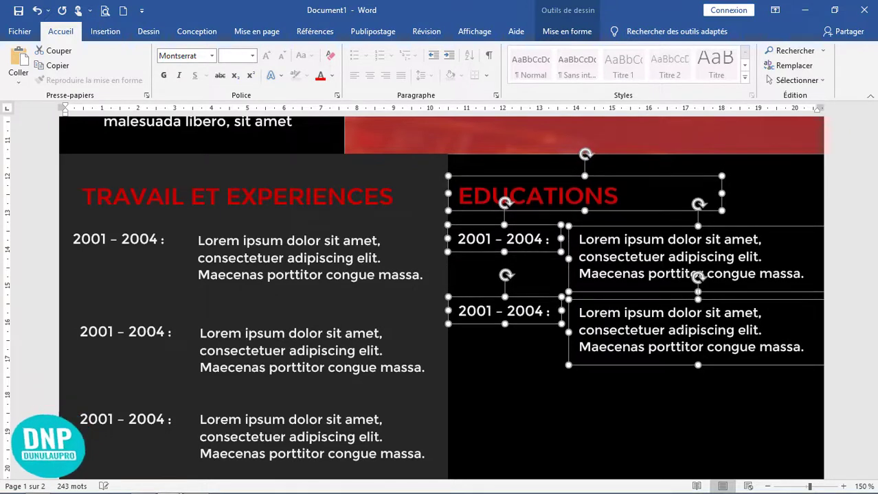
Step: Shift only the EDUCATIONS heading about 0.5 cm to the right, leaving a margin from the black block's edge
click(682, 273)
click(603, 196)
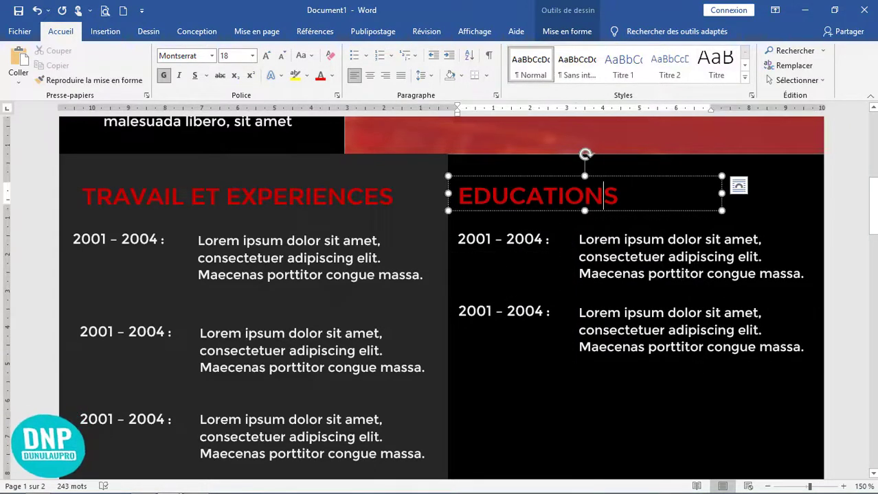
click(640, 181)
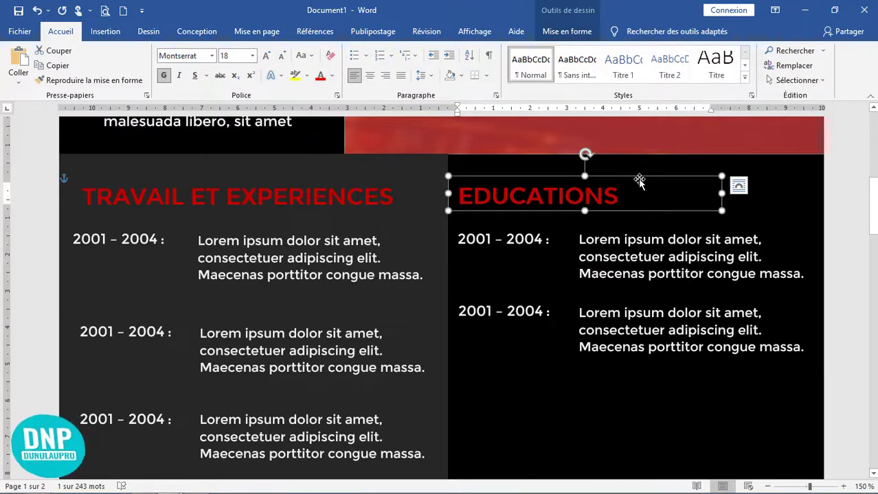
key(Right)
key(Right)
key(Right)
key(Right)
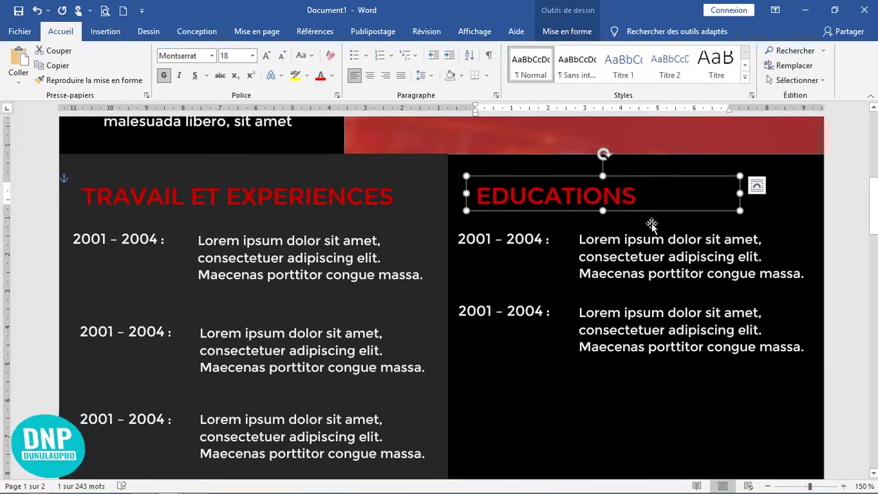
click(651, 240)
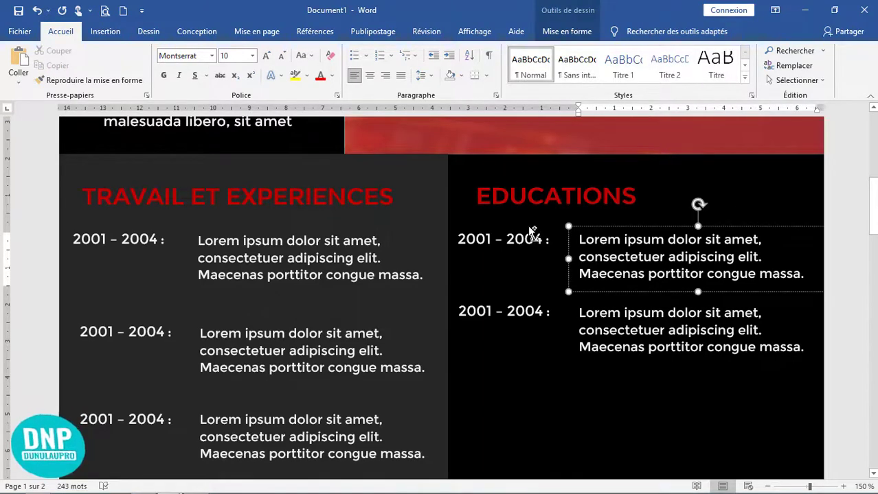